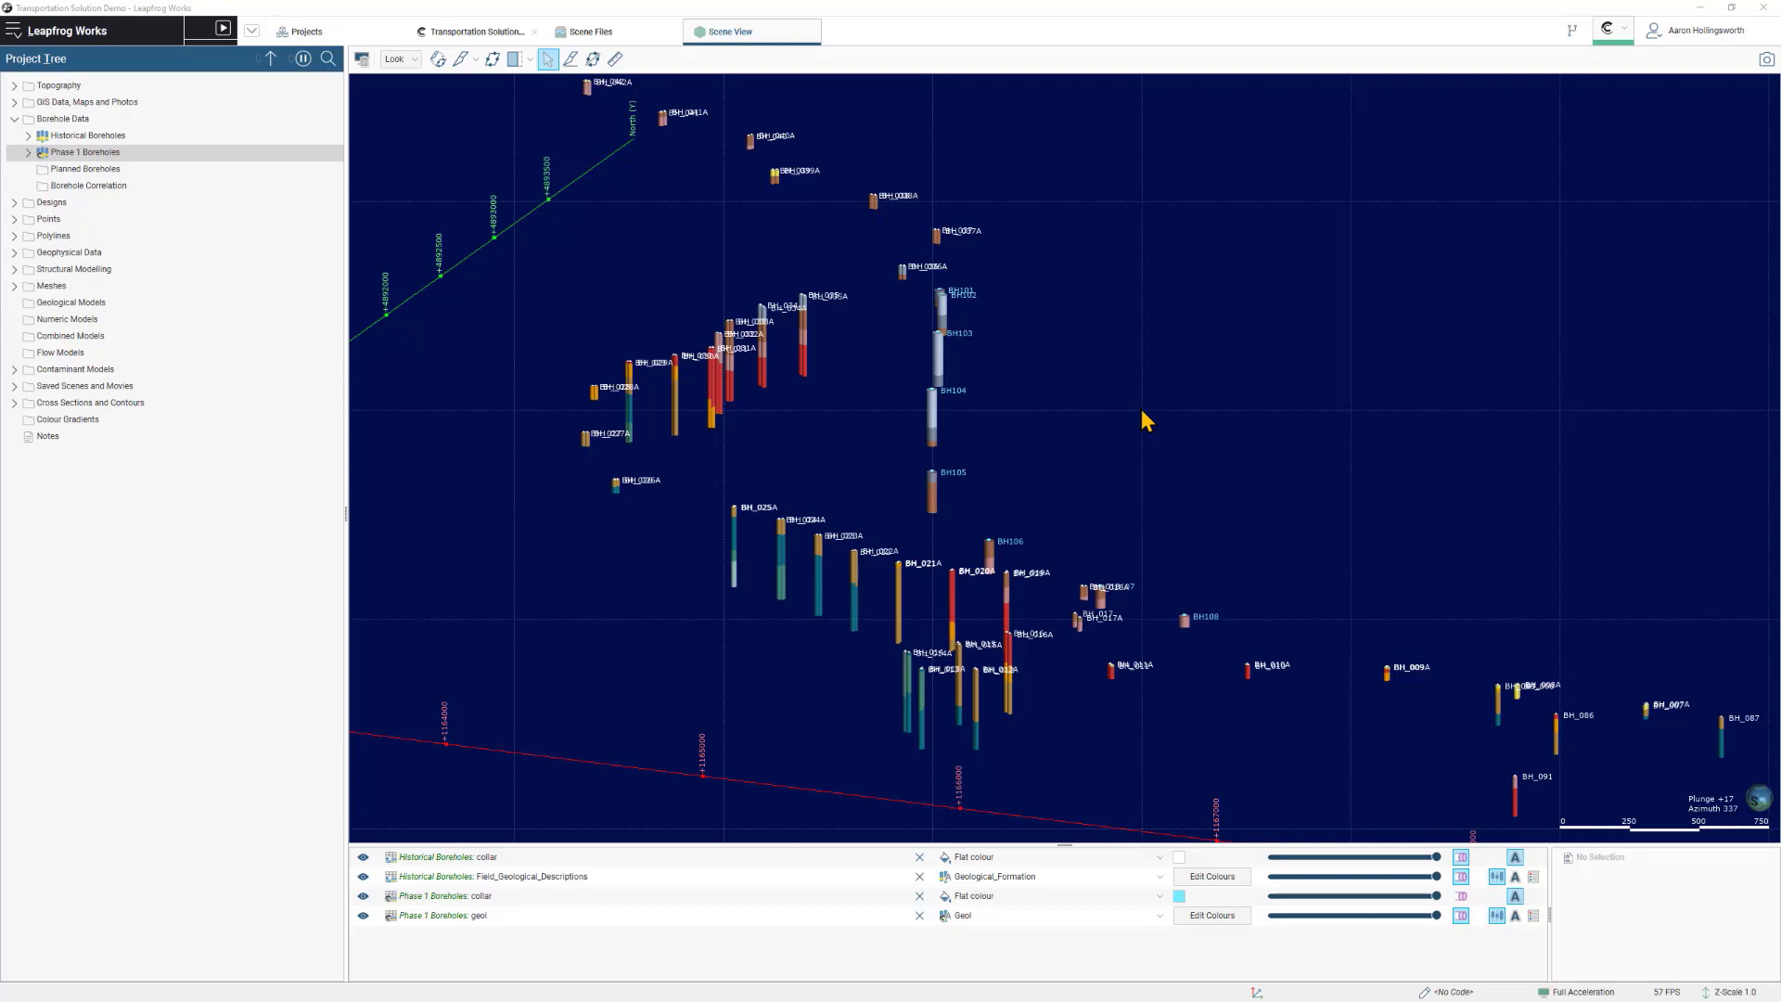
Start a borehole import via OpenGround Cloud from the SupportAUS instance, choosing the TSD Phase 2 project.
left_click(225, 154)
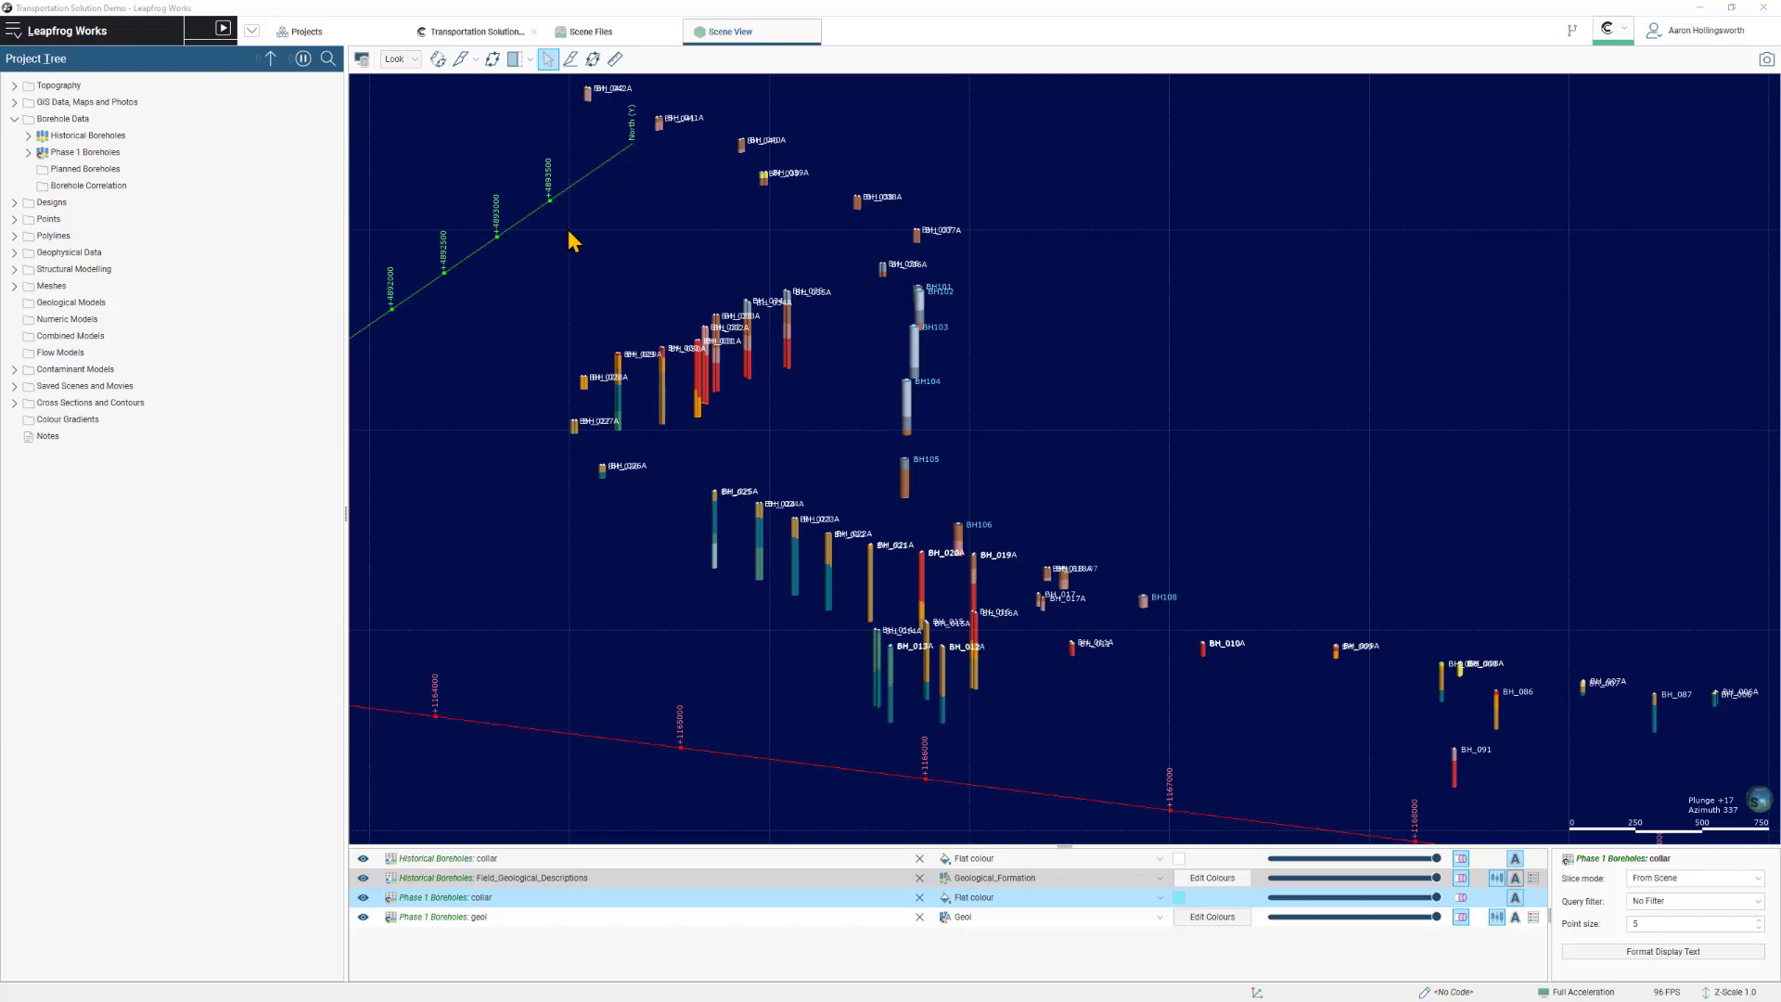
right_click(95, 119)
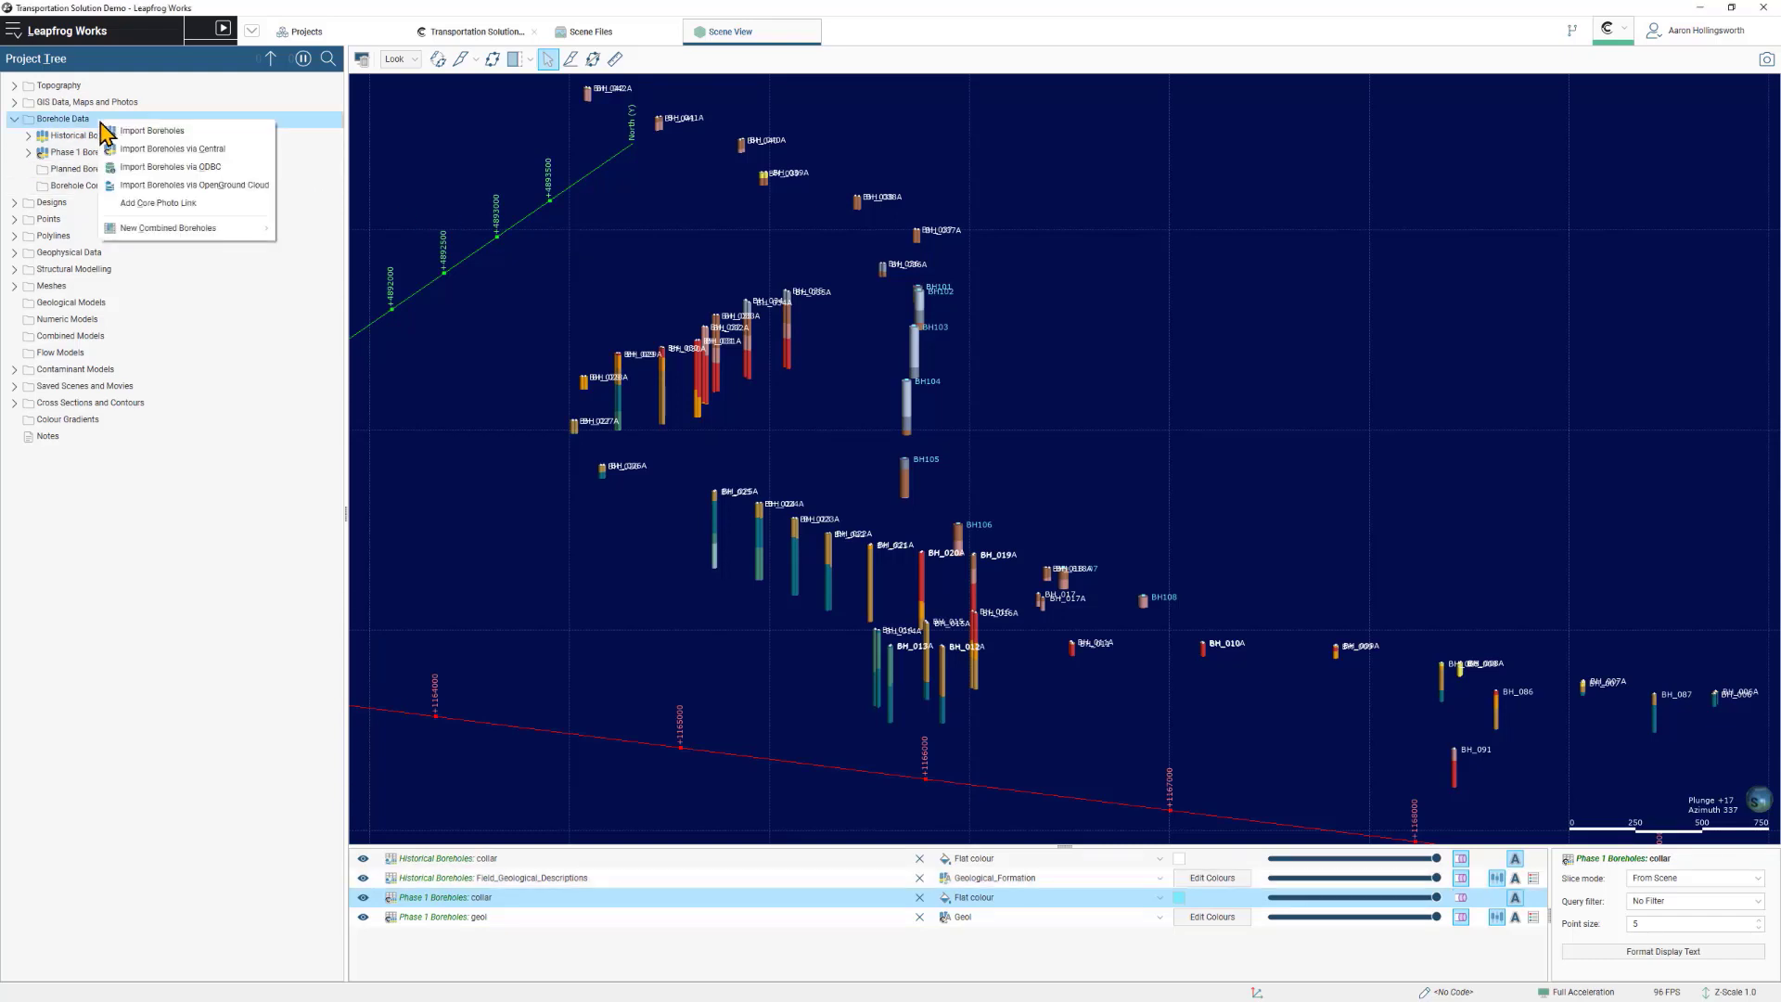
left_click(221, 185)
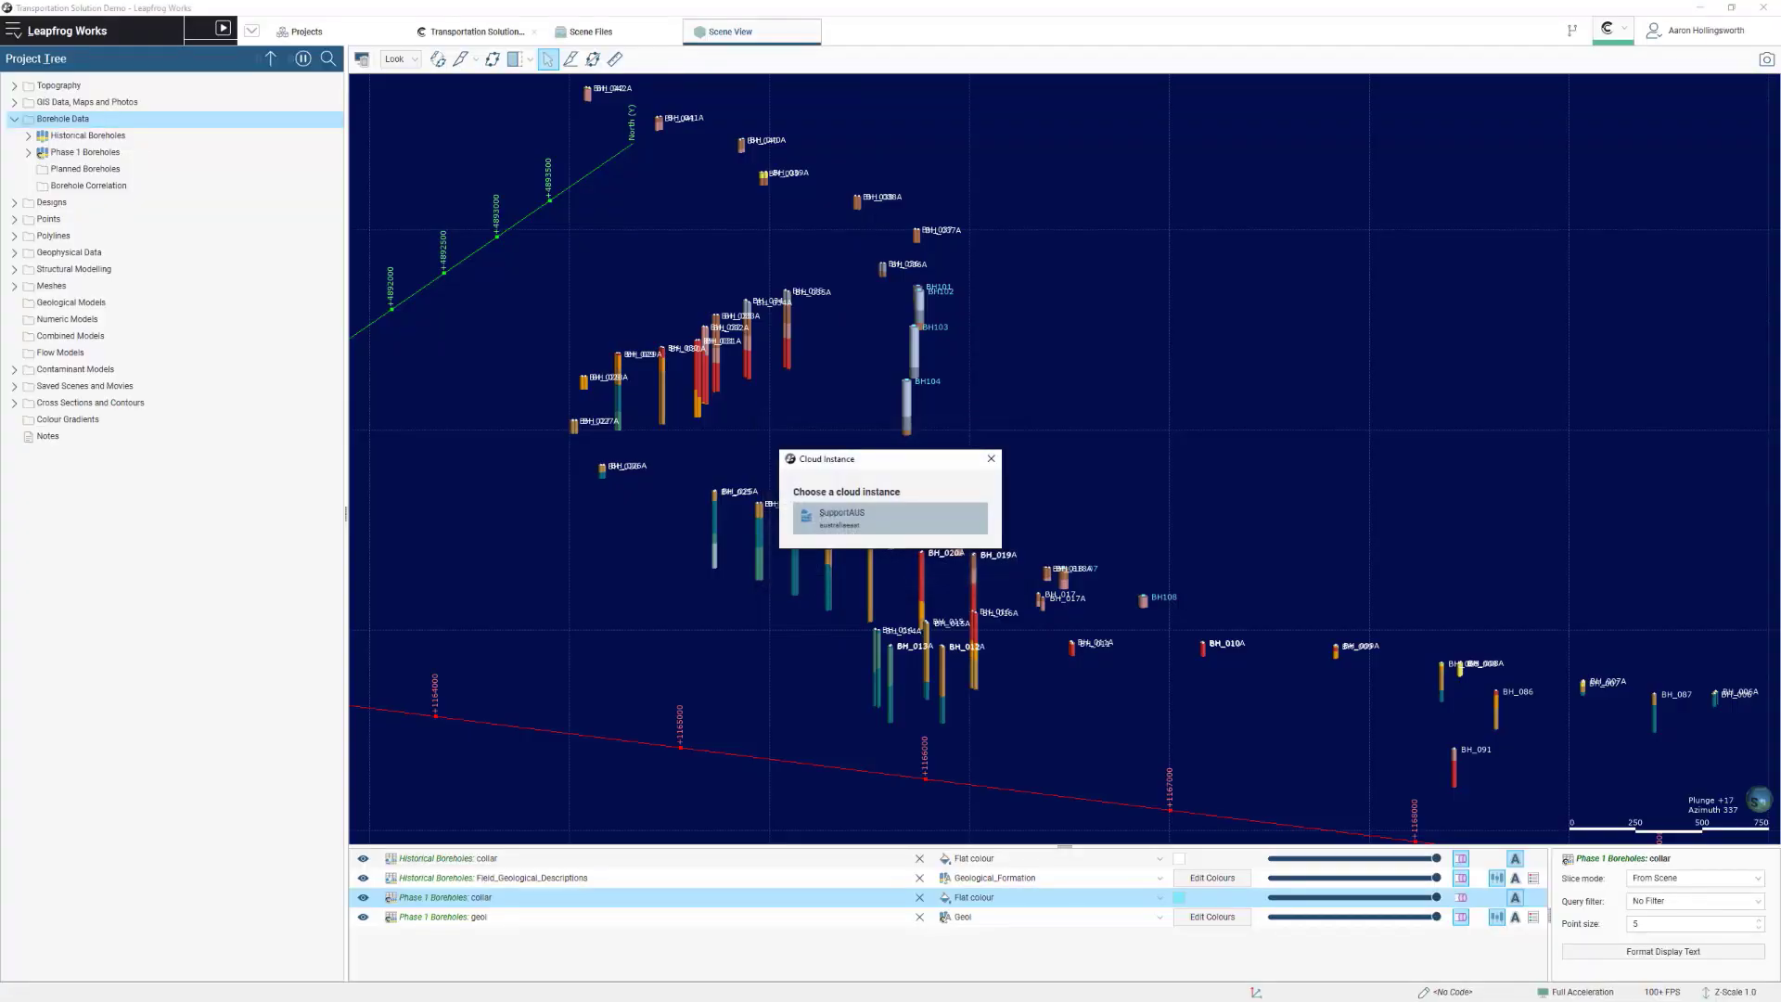
left_click(870, 524)
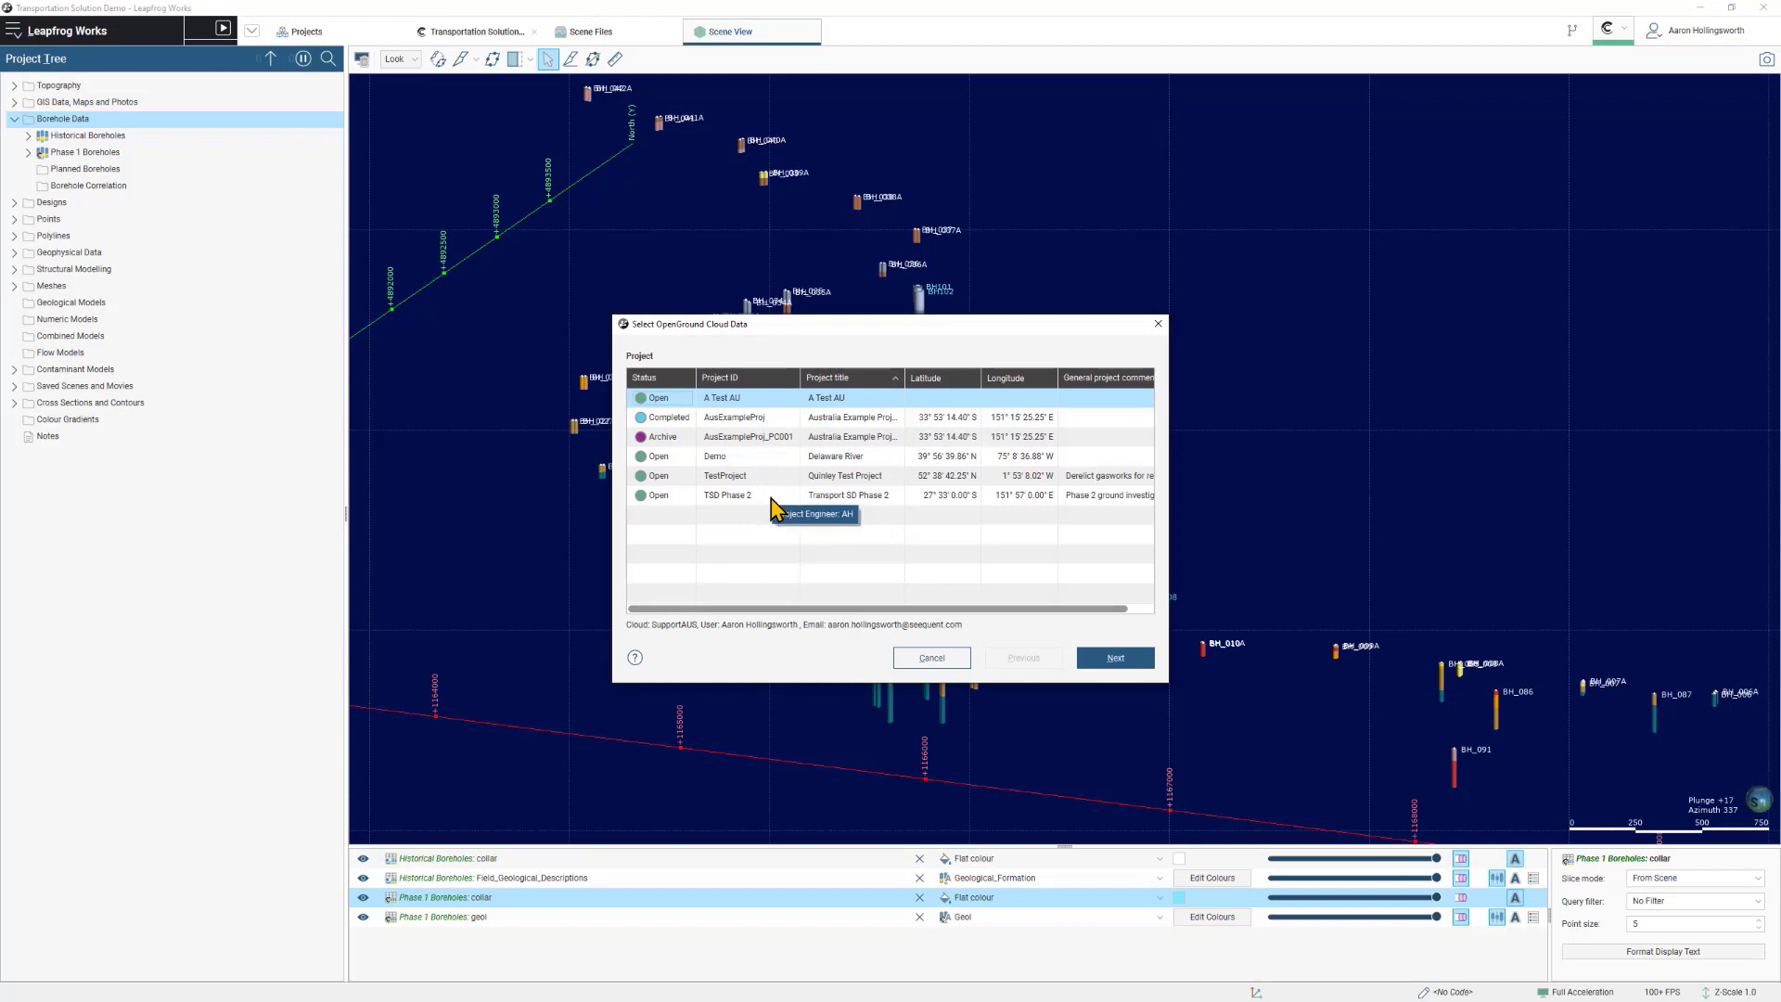
left_click(737, 499)
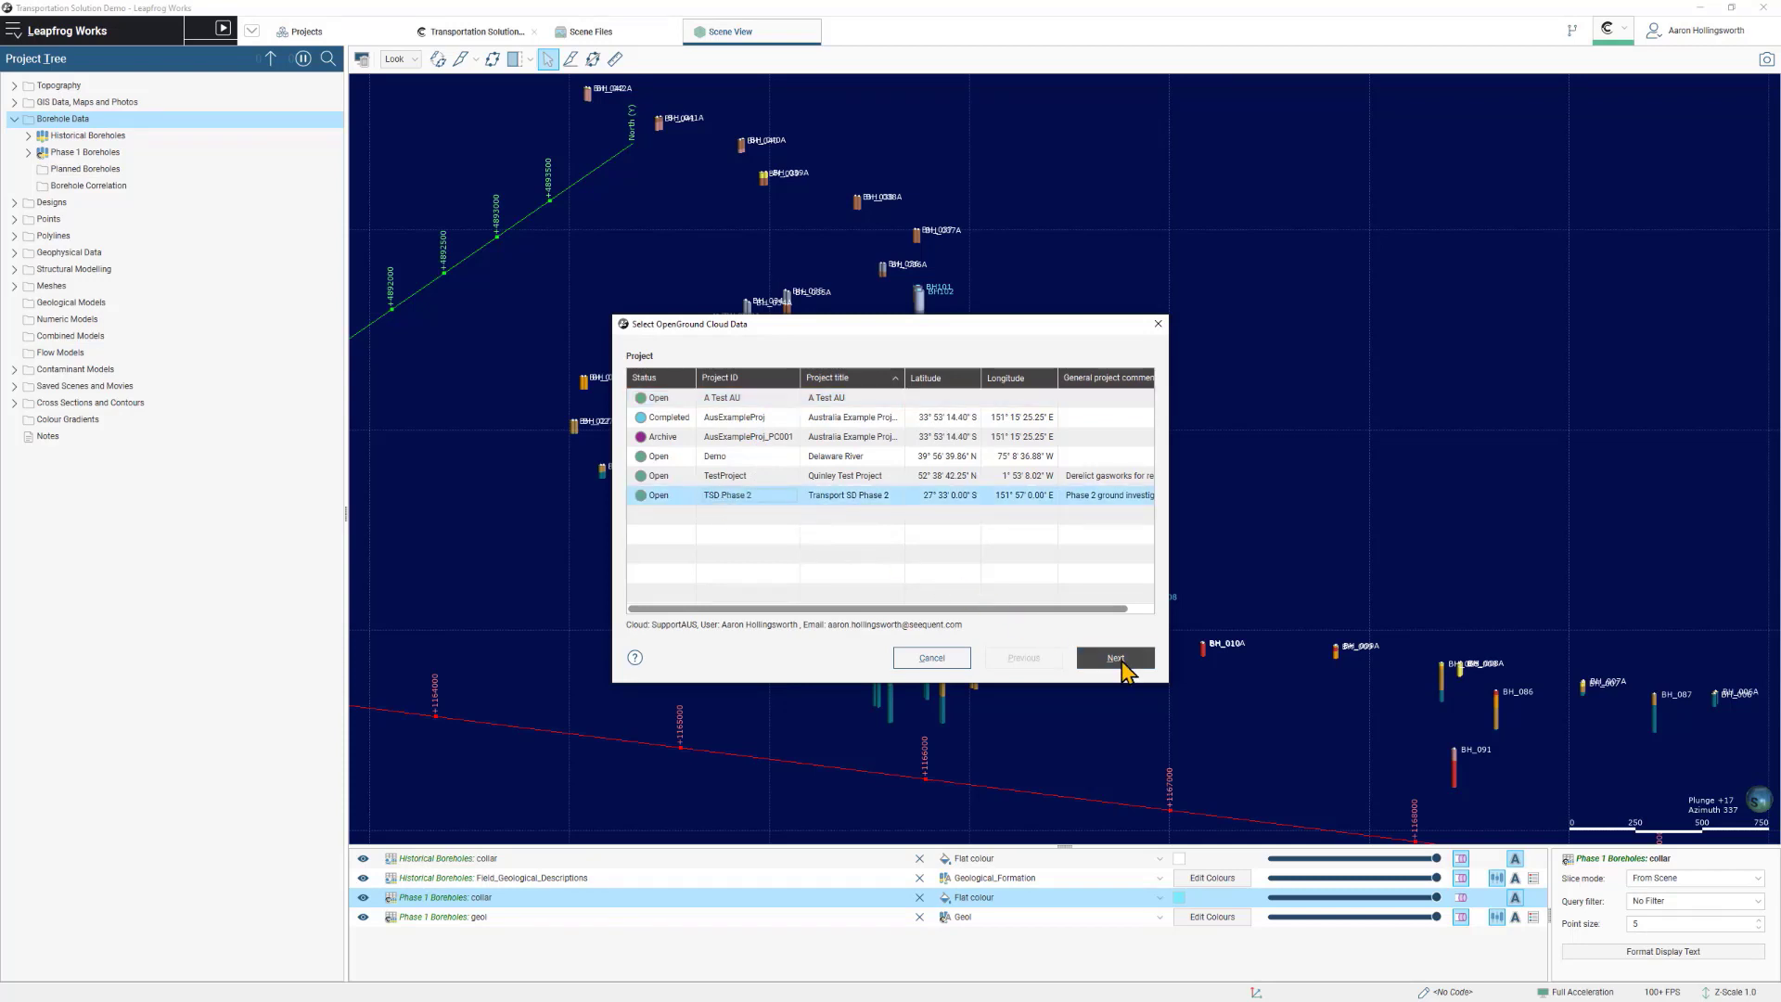
left_click(1117, 660)
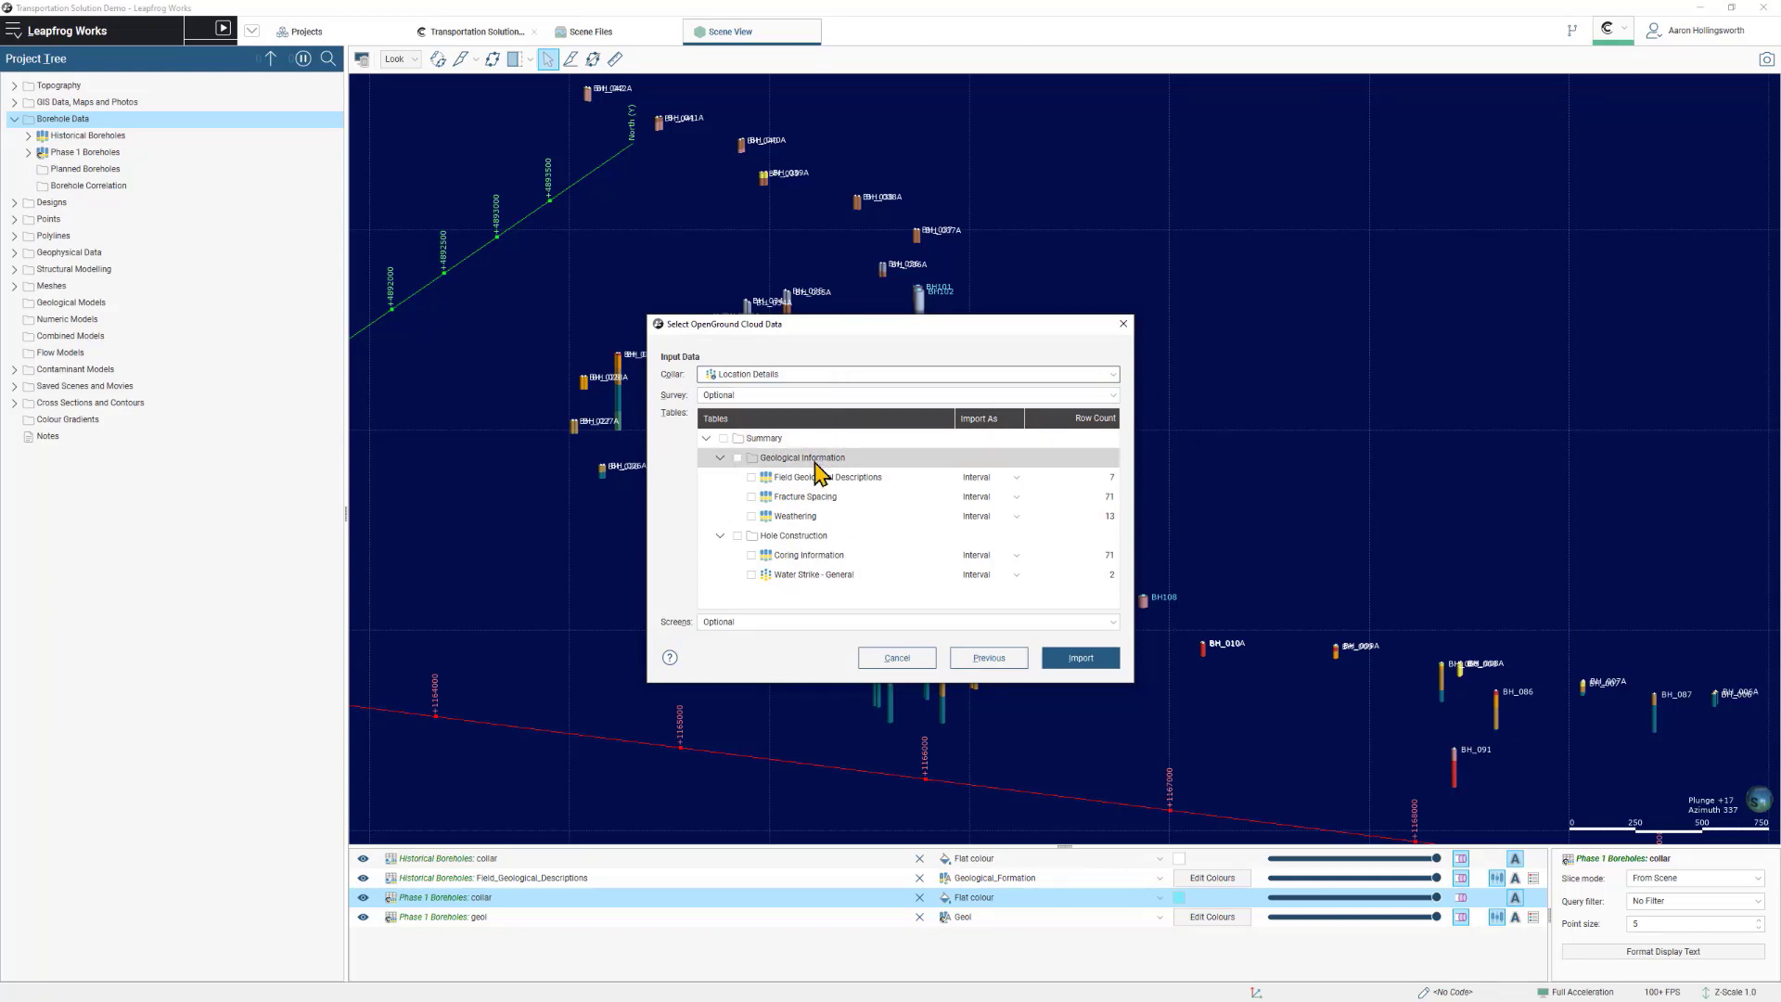
Select the Field Geological Descriptions, Weathering and Coring Information tables and import them with the Location Details collar.
left_click(825, 477)
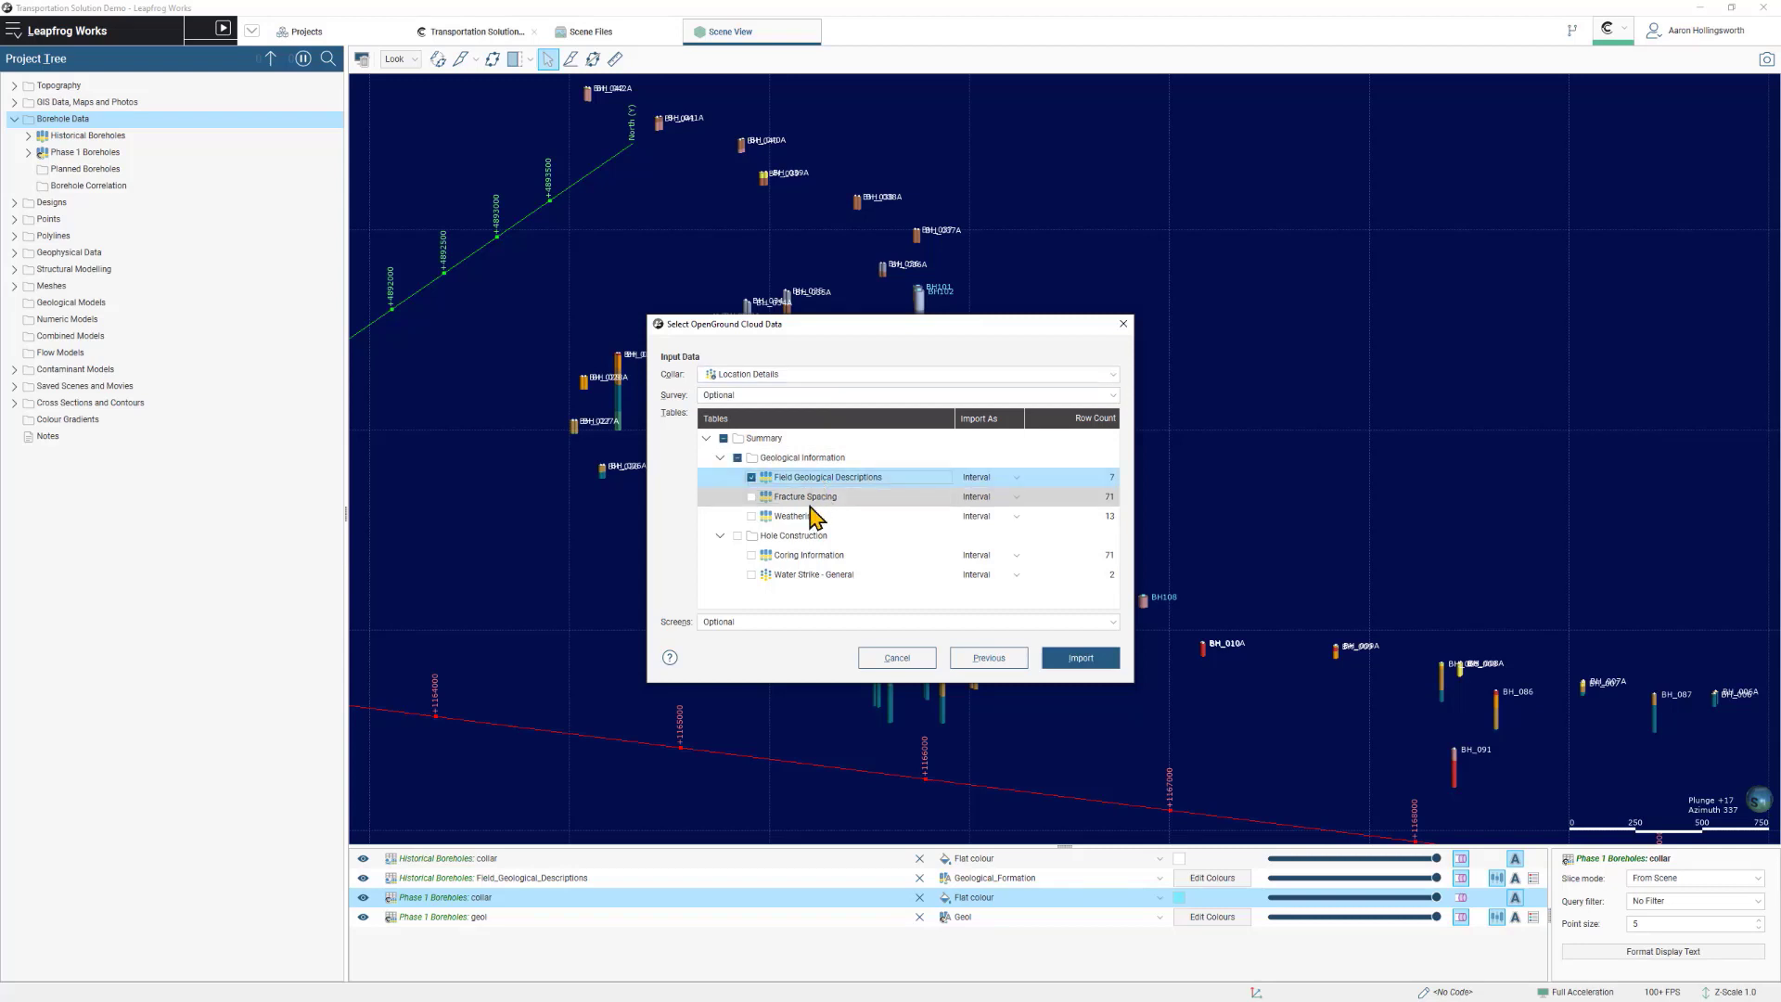
left_click(806, 517)
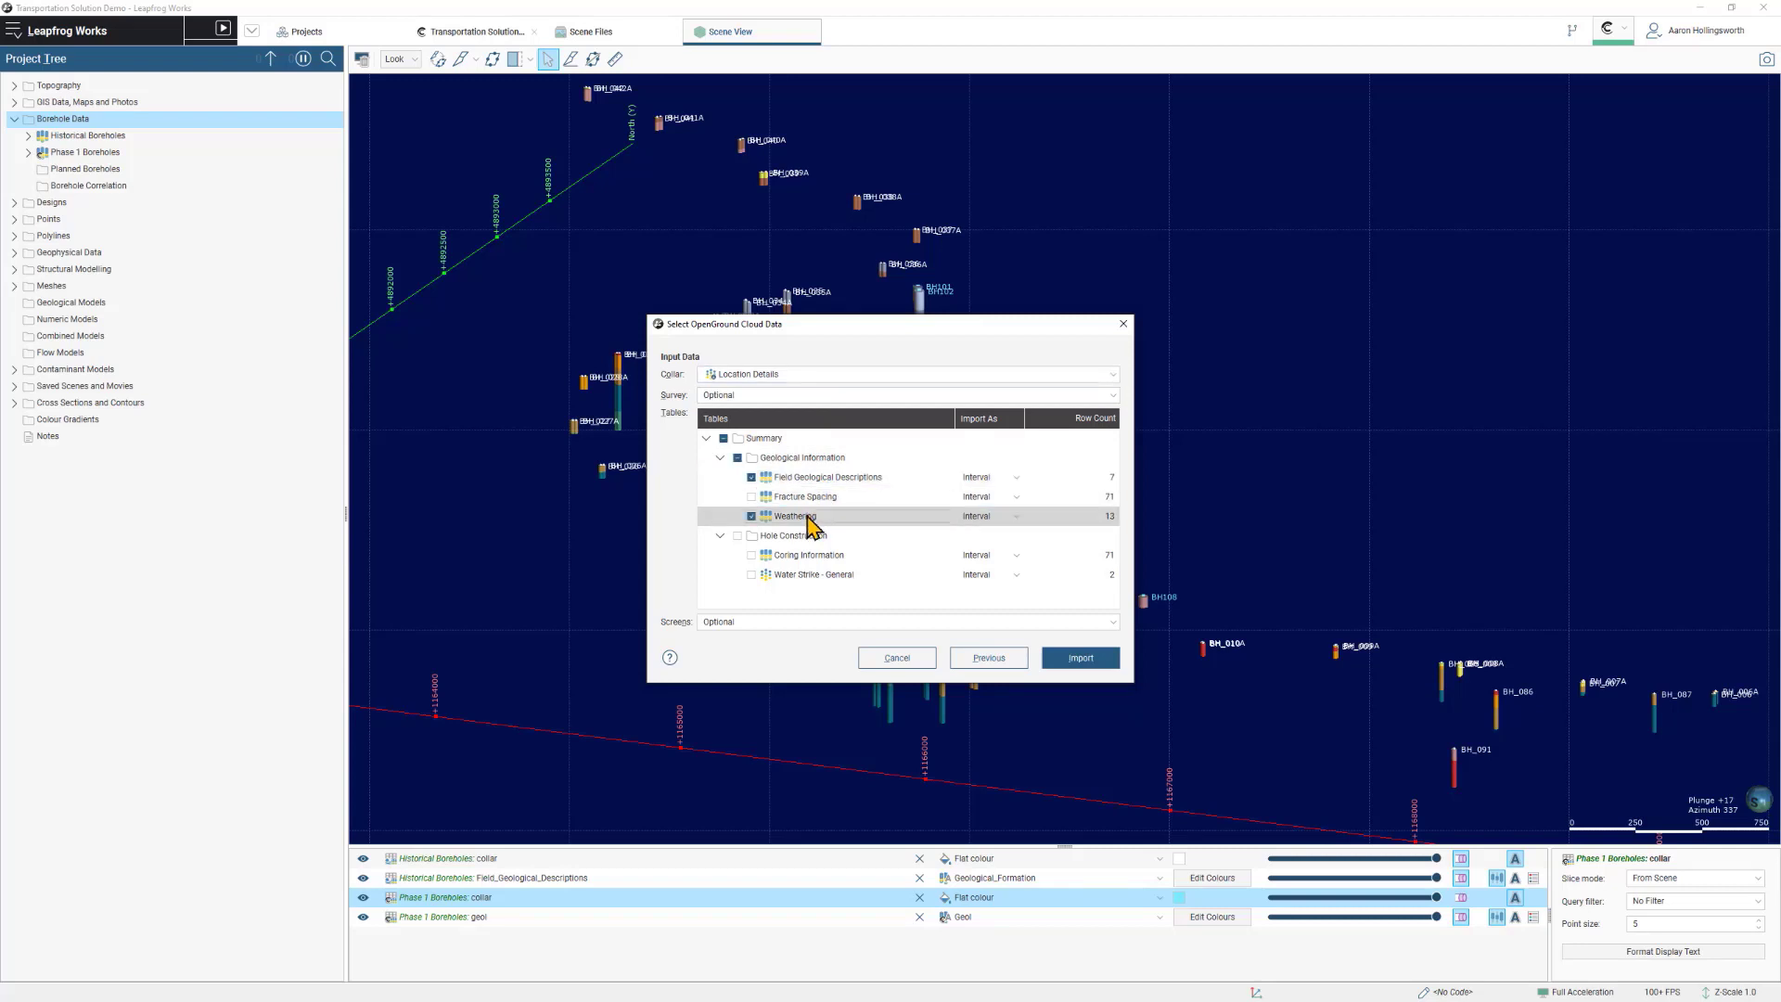
left_click(815, 556)
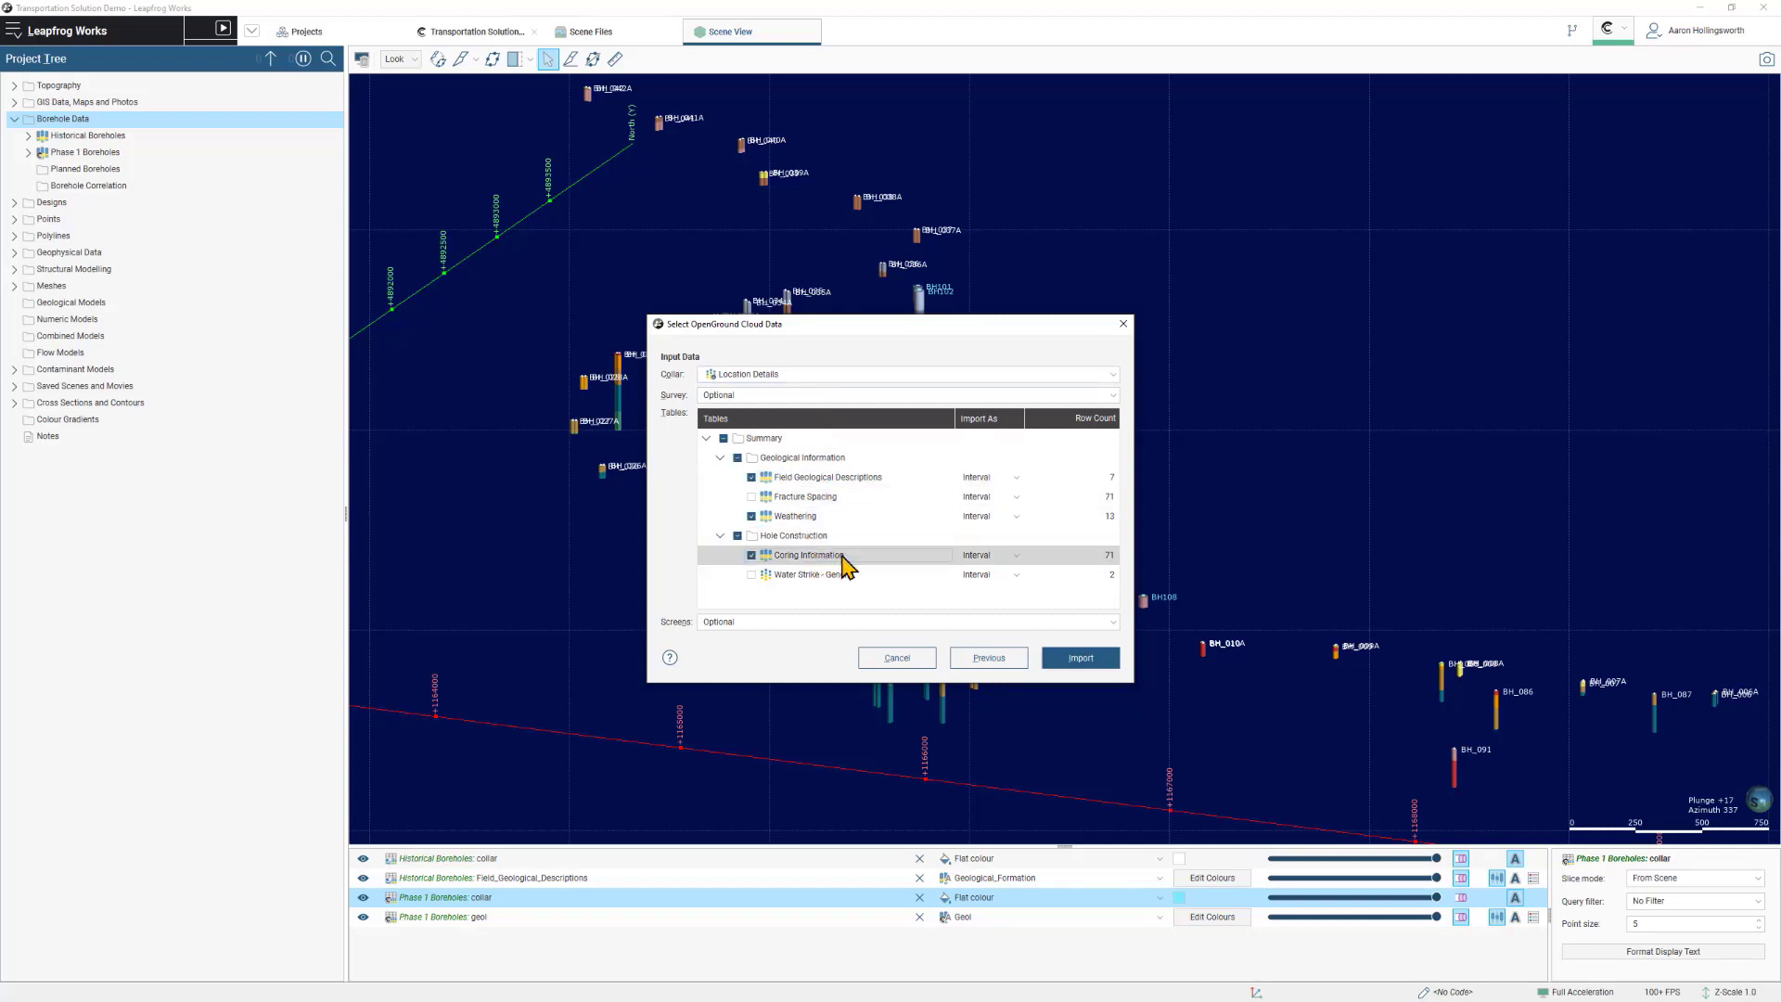
left_click(1023, 577)
left_click(1018, 575)
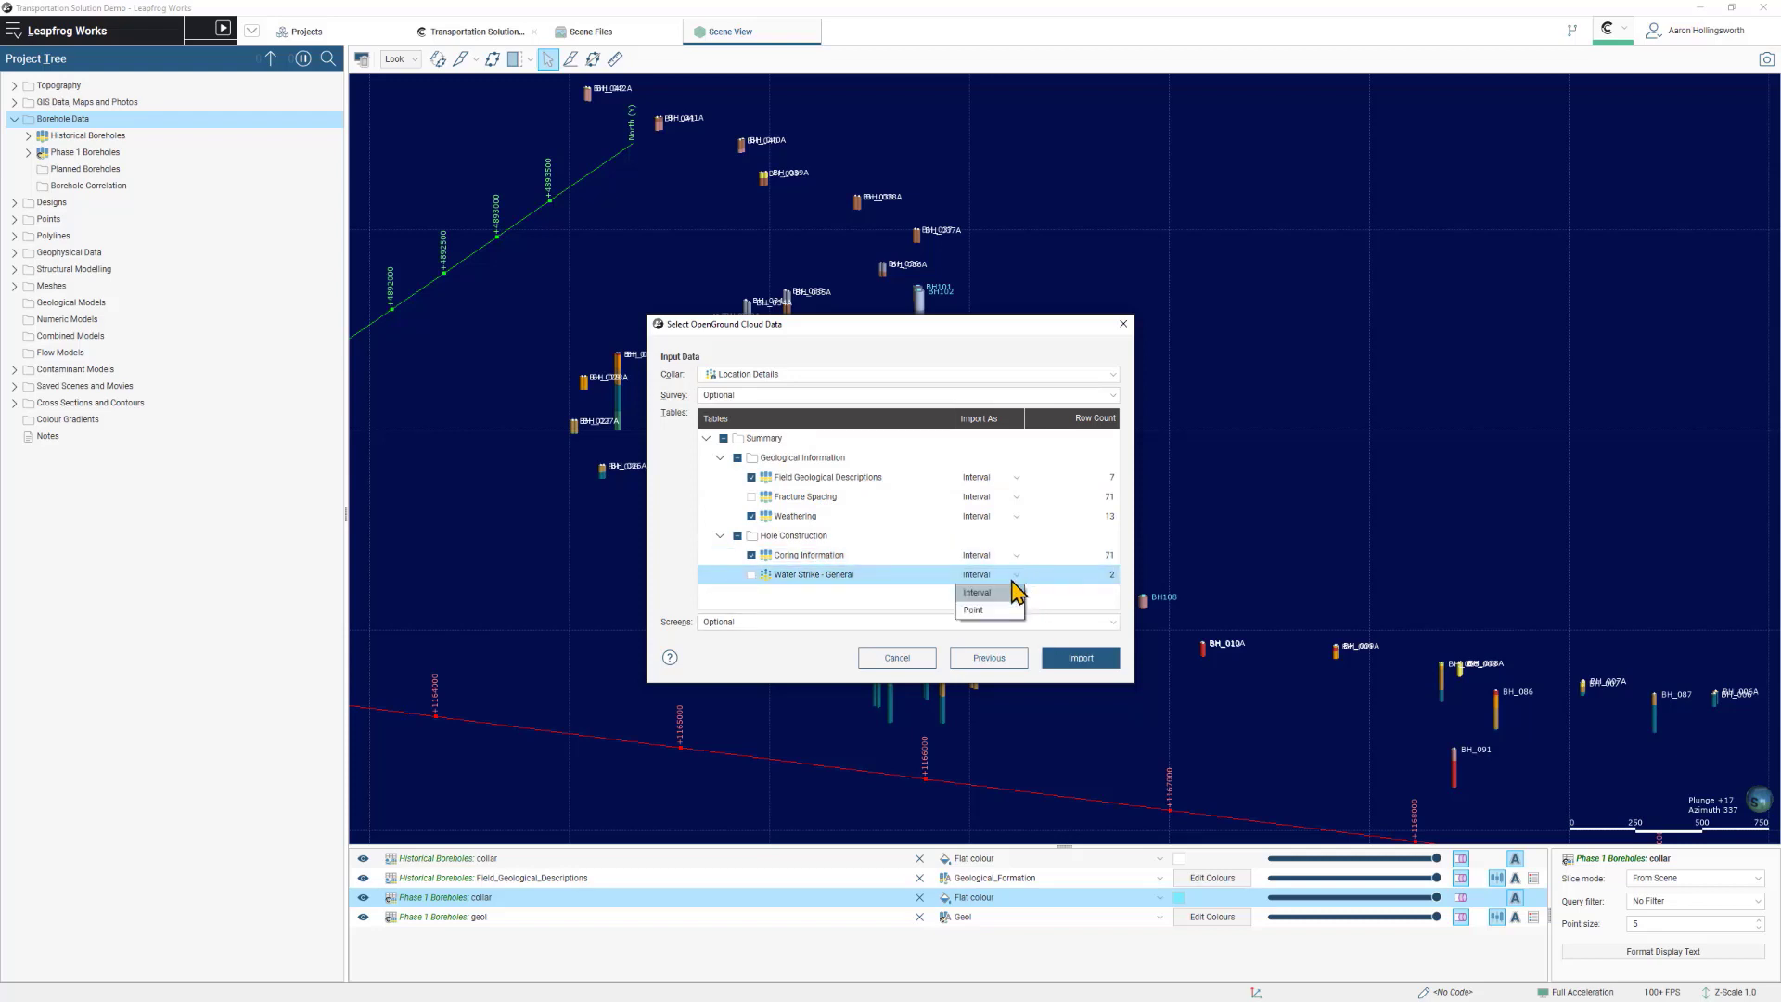
left_click(1071, 600)
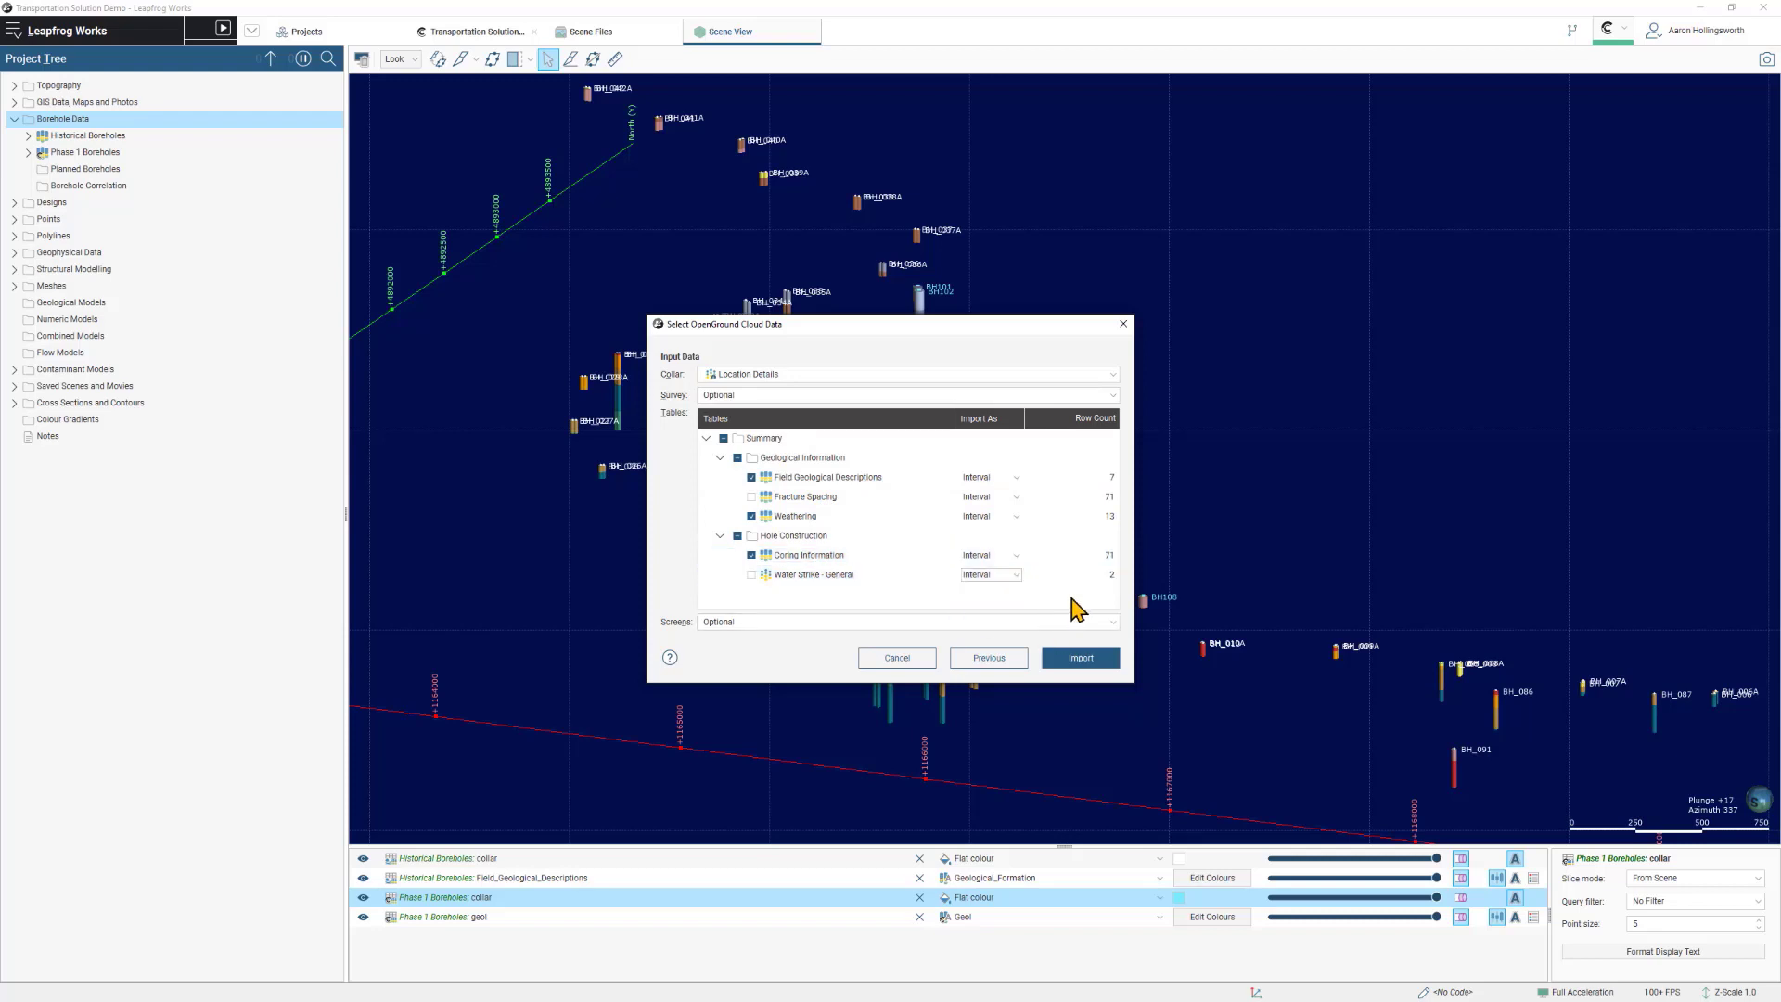
left_click(1081, 658)
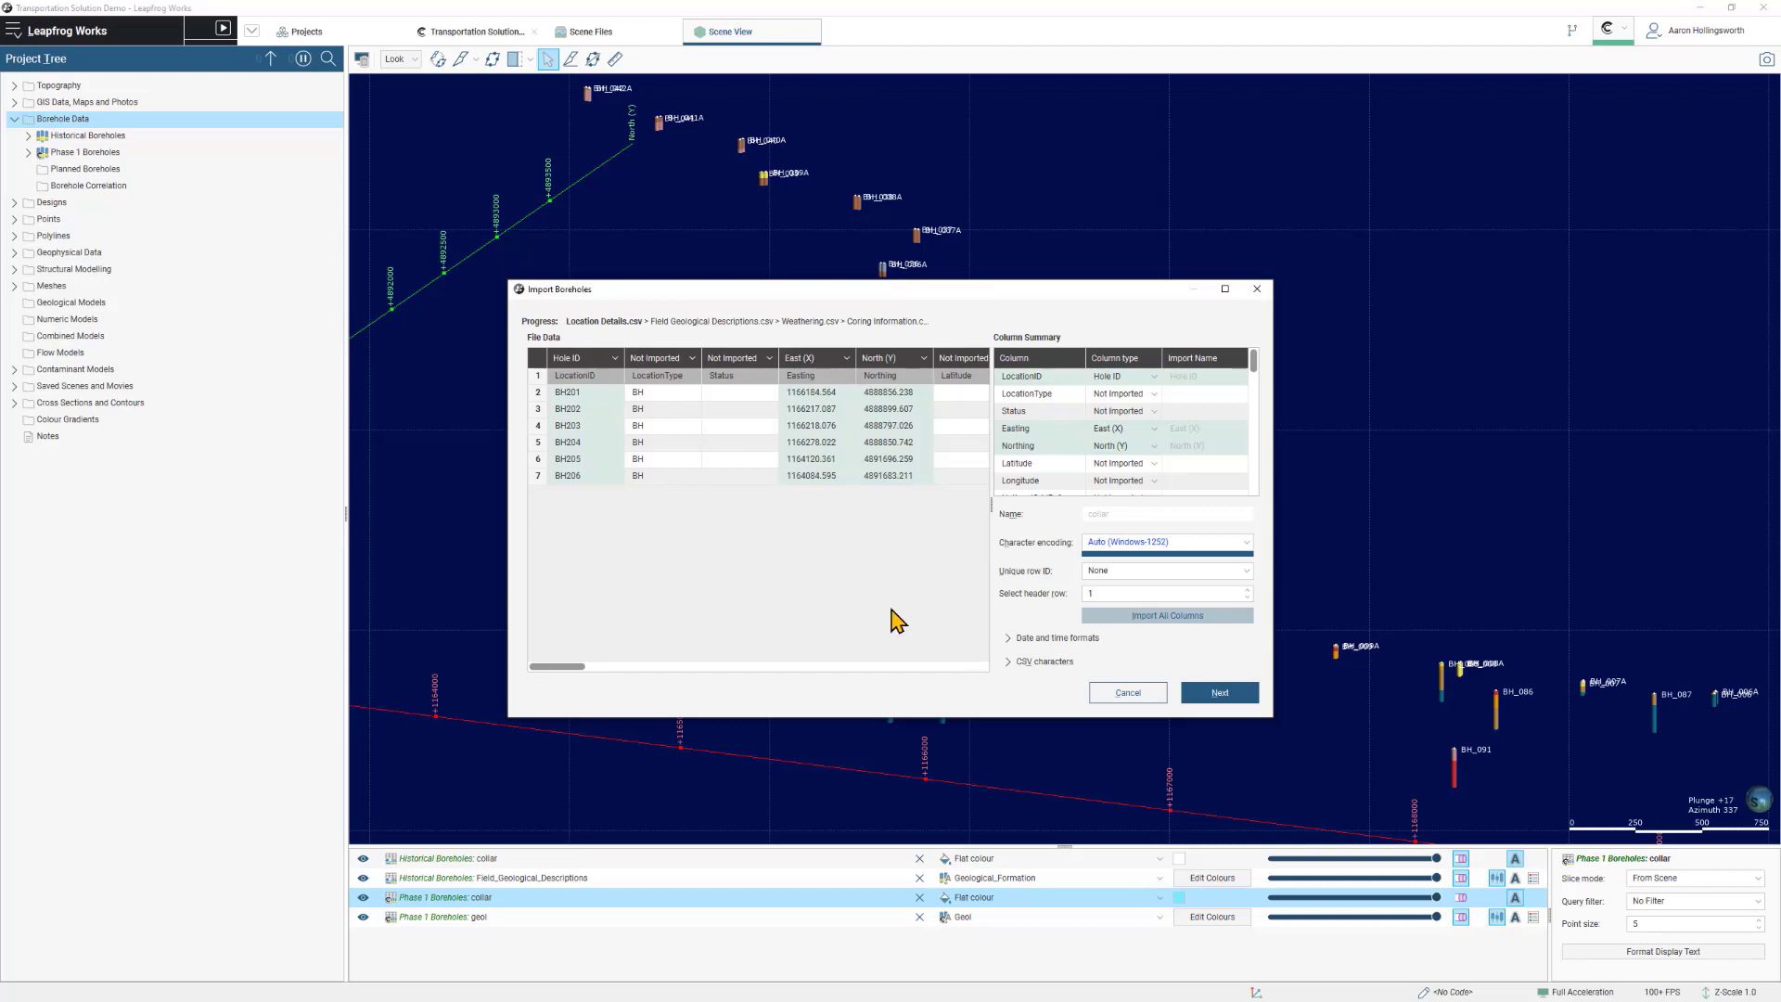
Import the LocationType column of the Location Details table as a category and proceed to the geological descriptions.
left_click(677, 360)
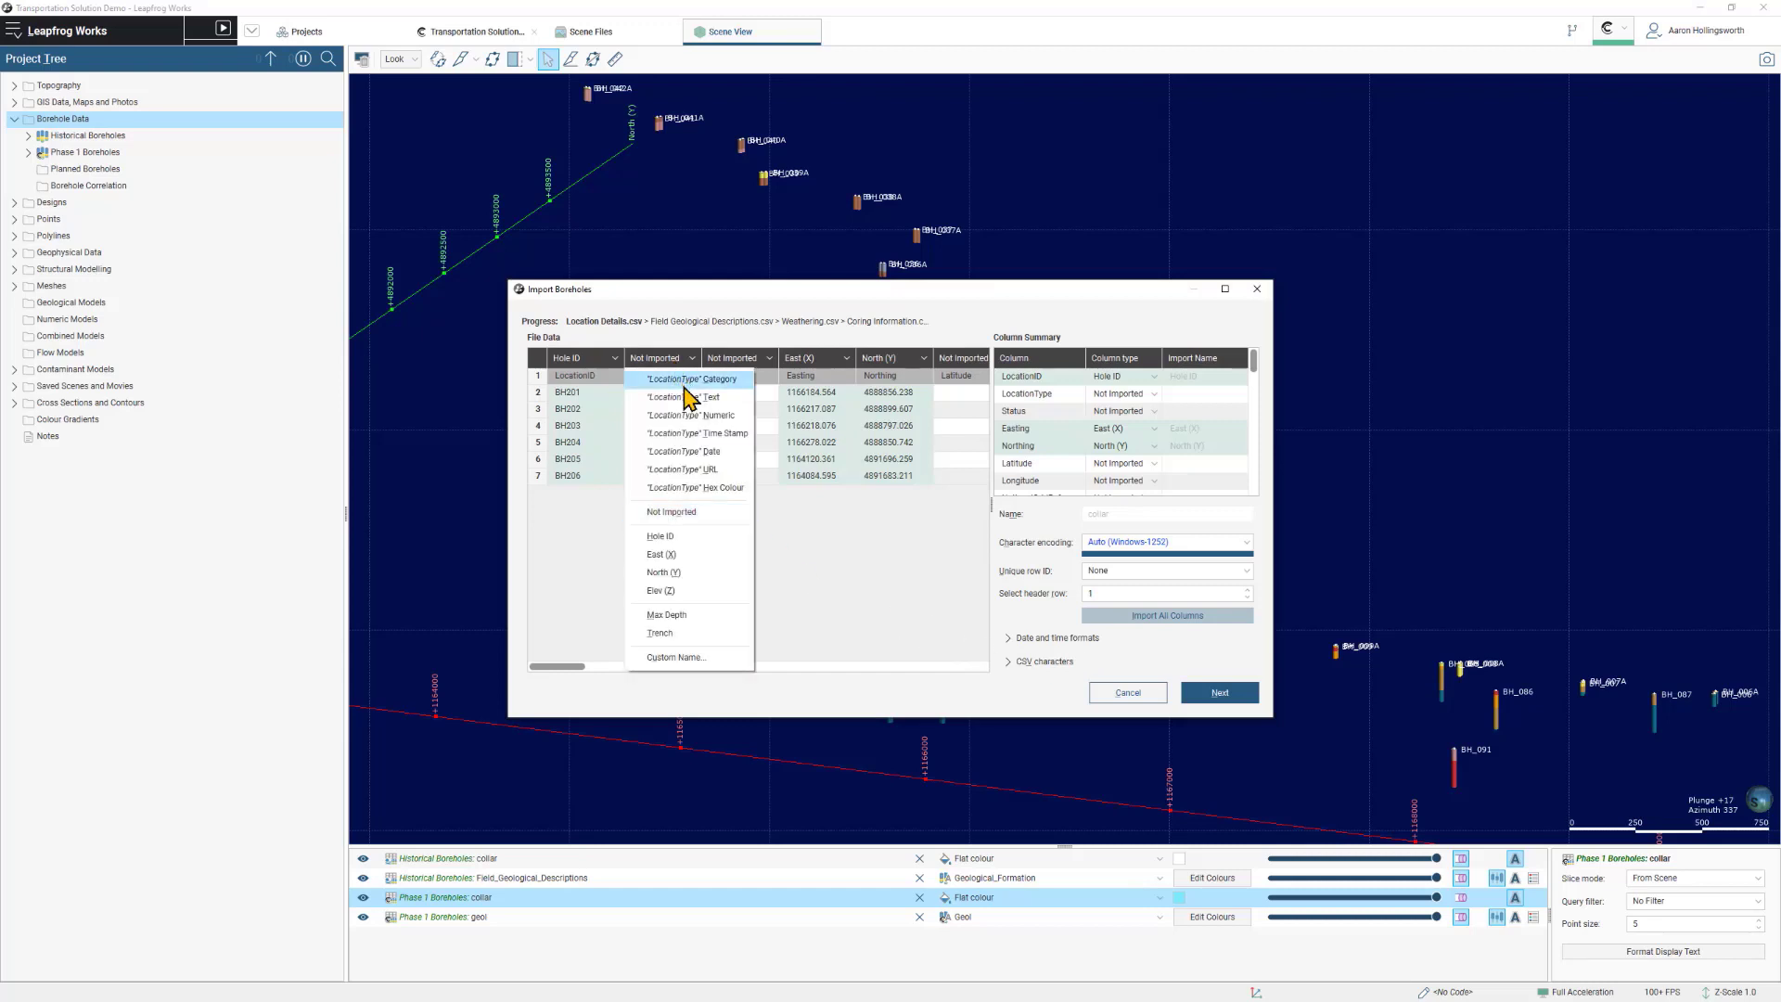
left_click(701, 382)
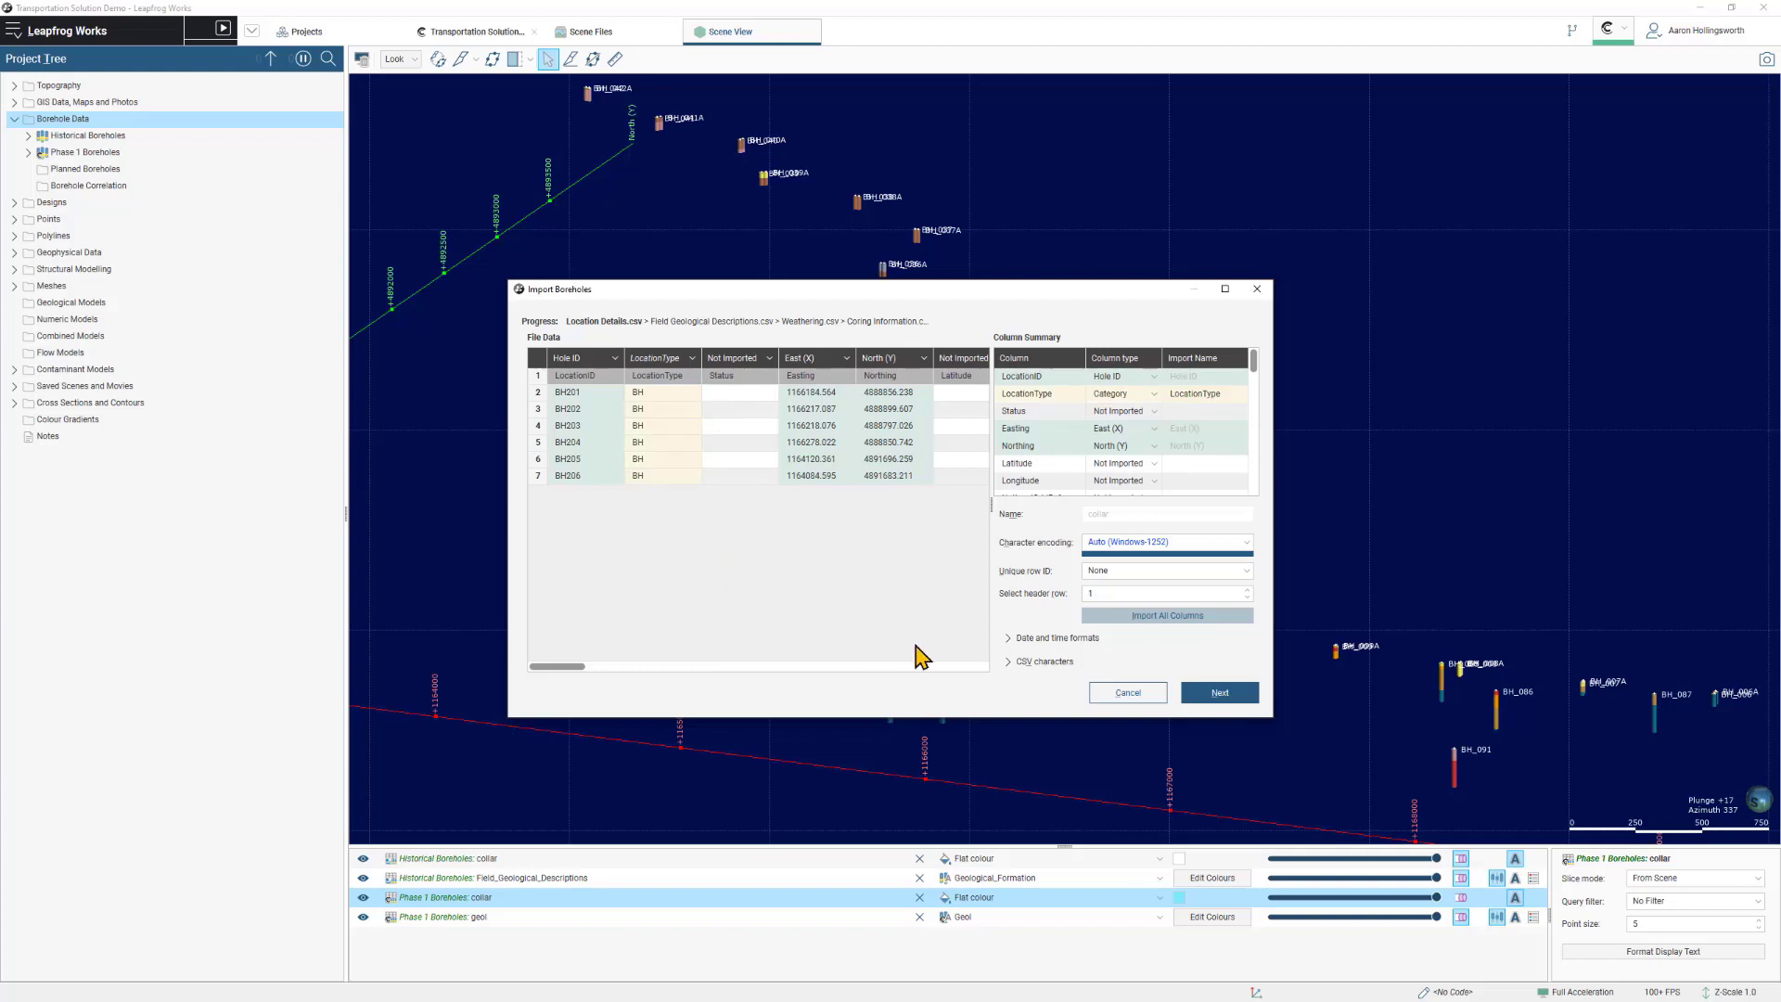
left_click(1220, 692)
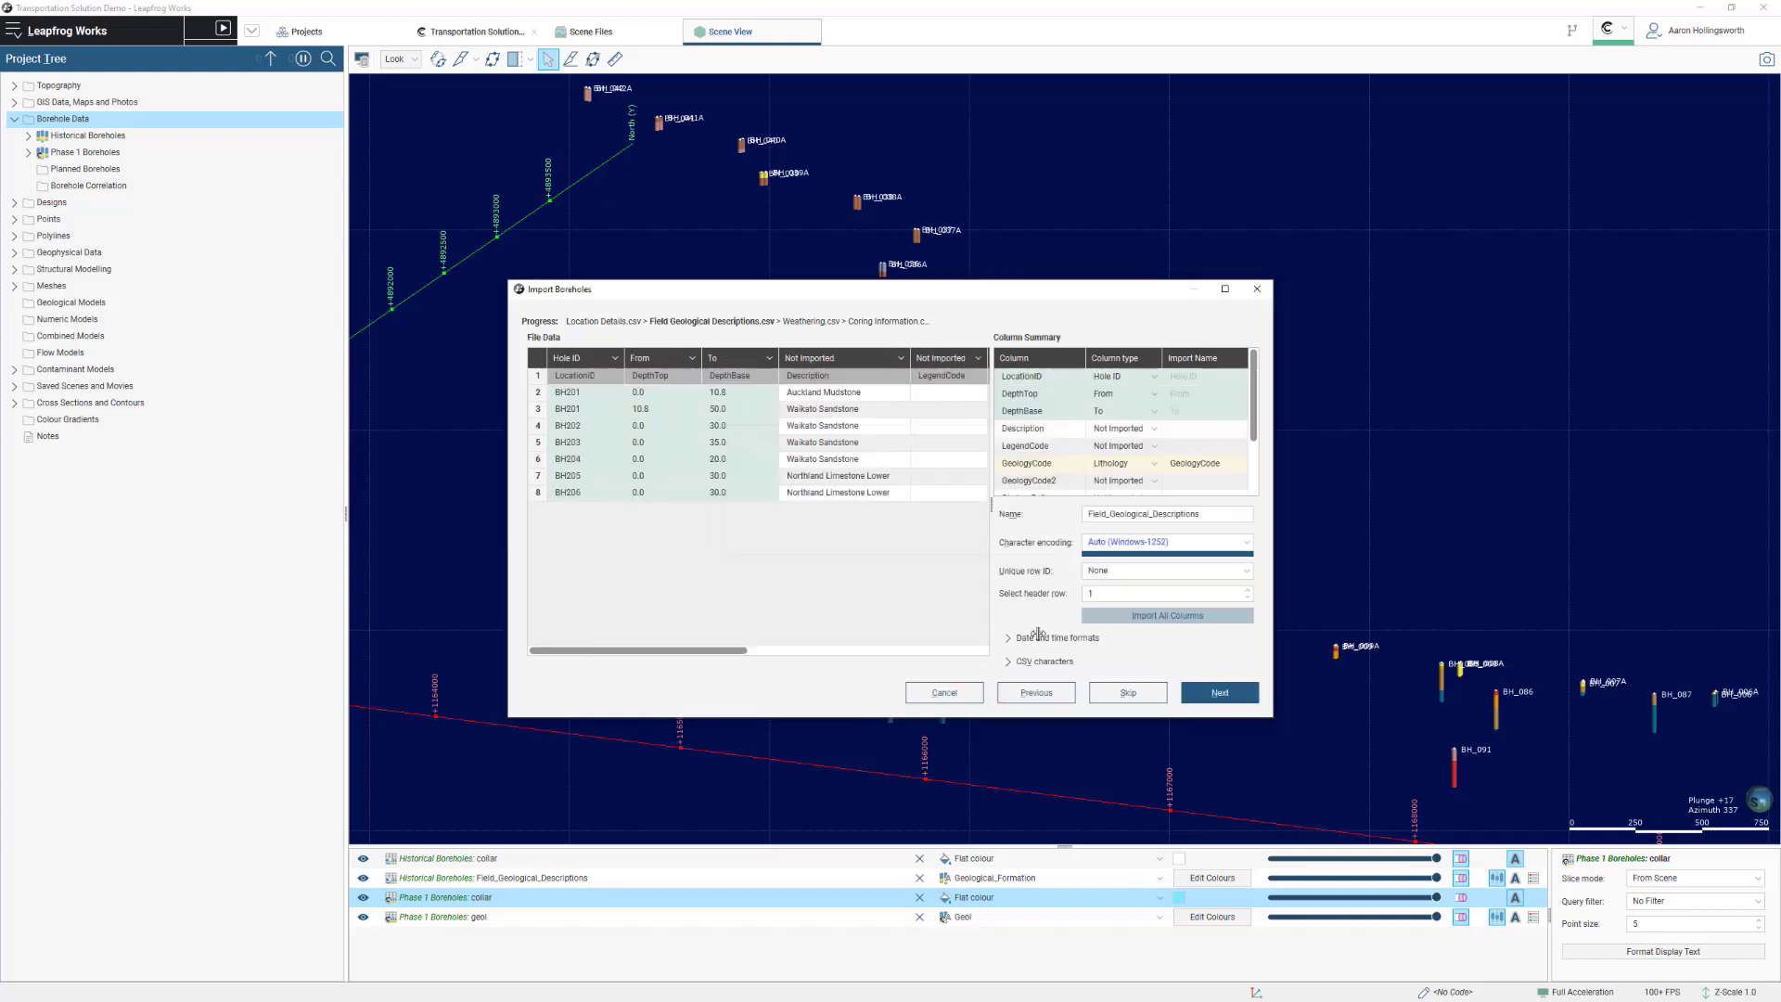
For the field geological descriptions, import the Description column as lithology and set GeologyCode to not imported.
left_click(848, 359)
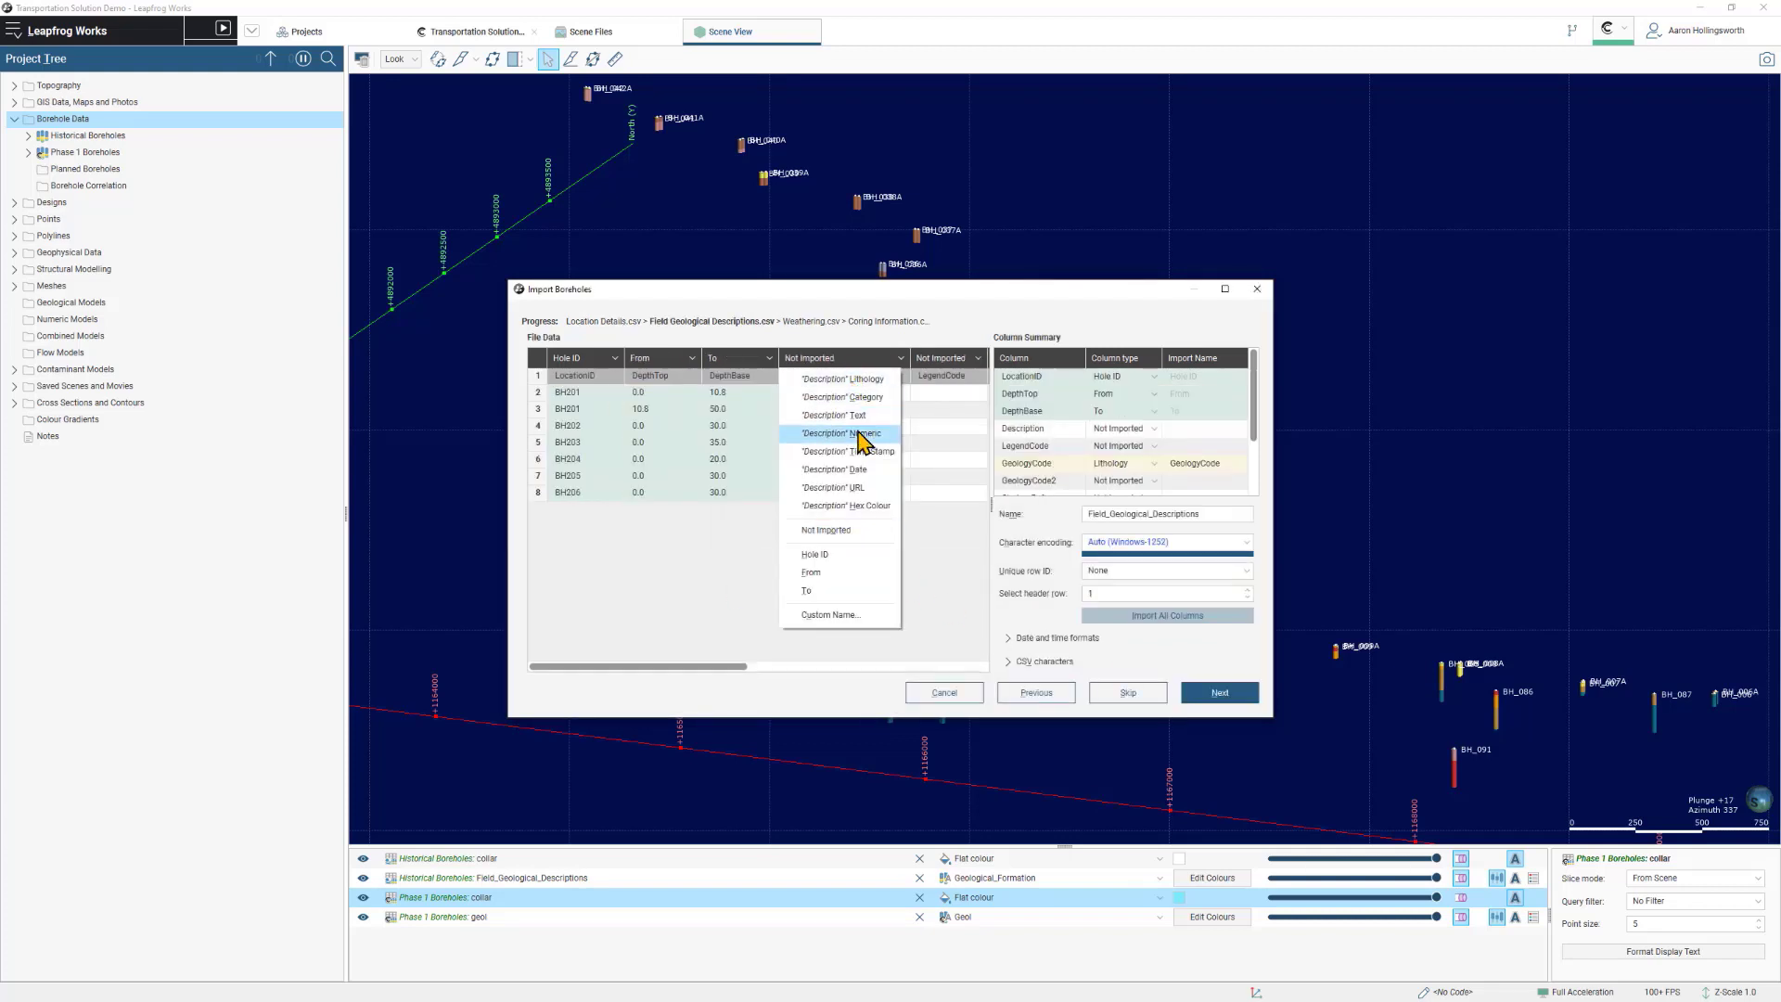
left_click(862, 379)
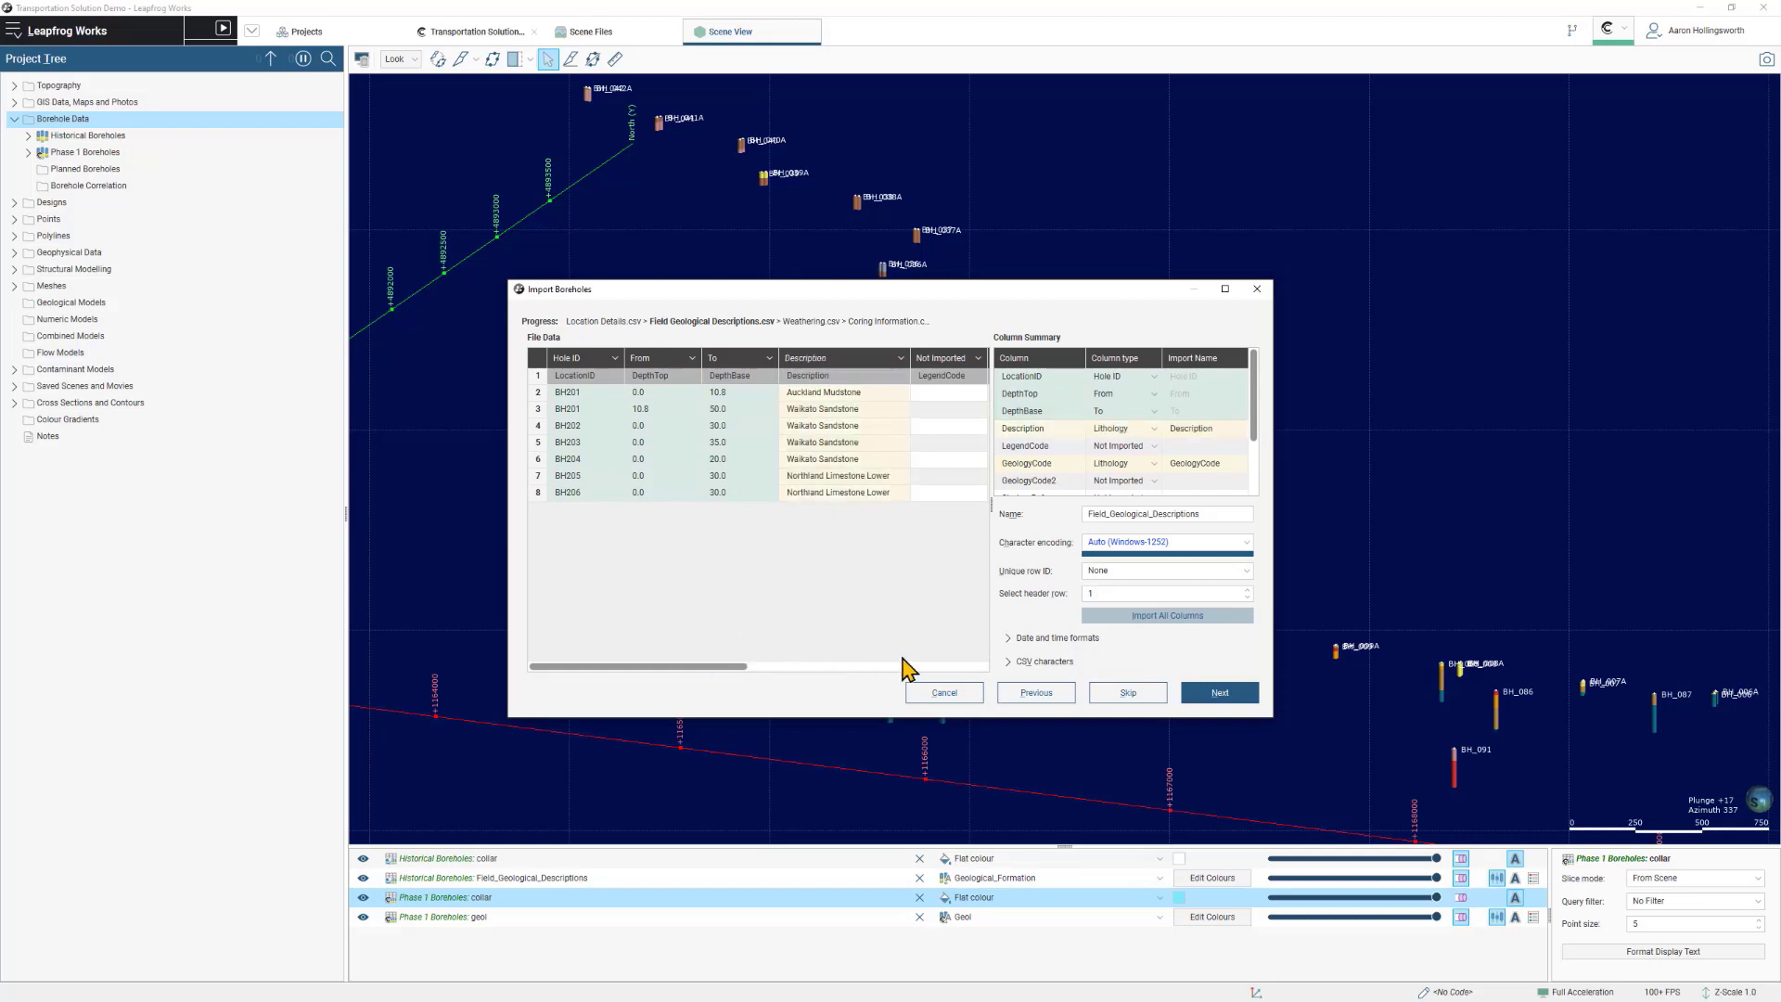
left_click(1154, 463)
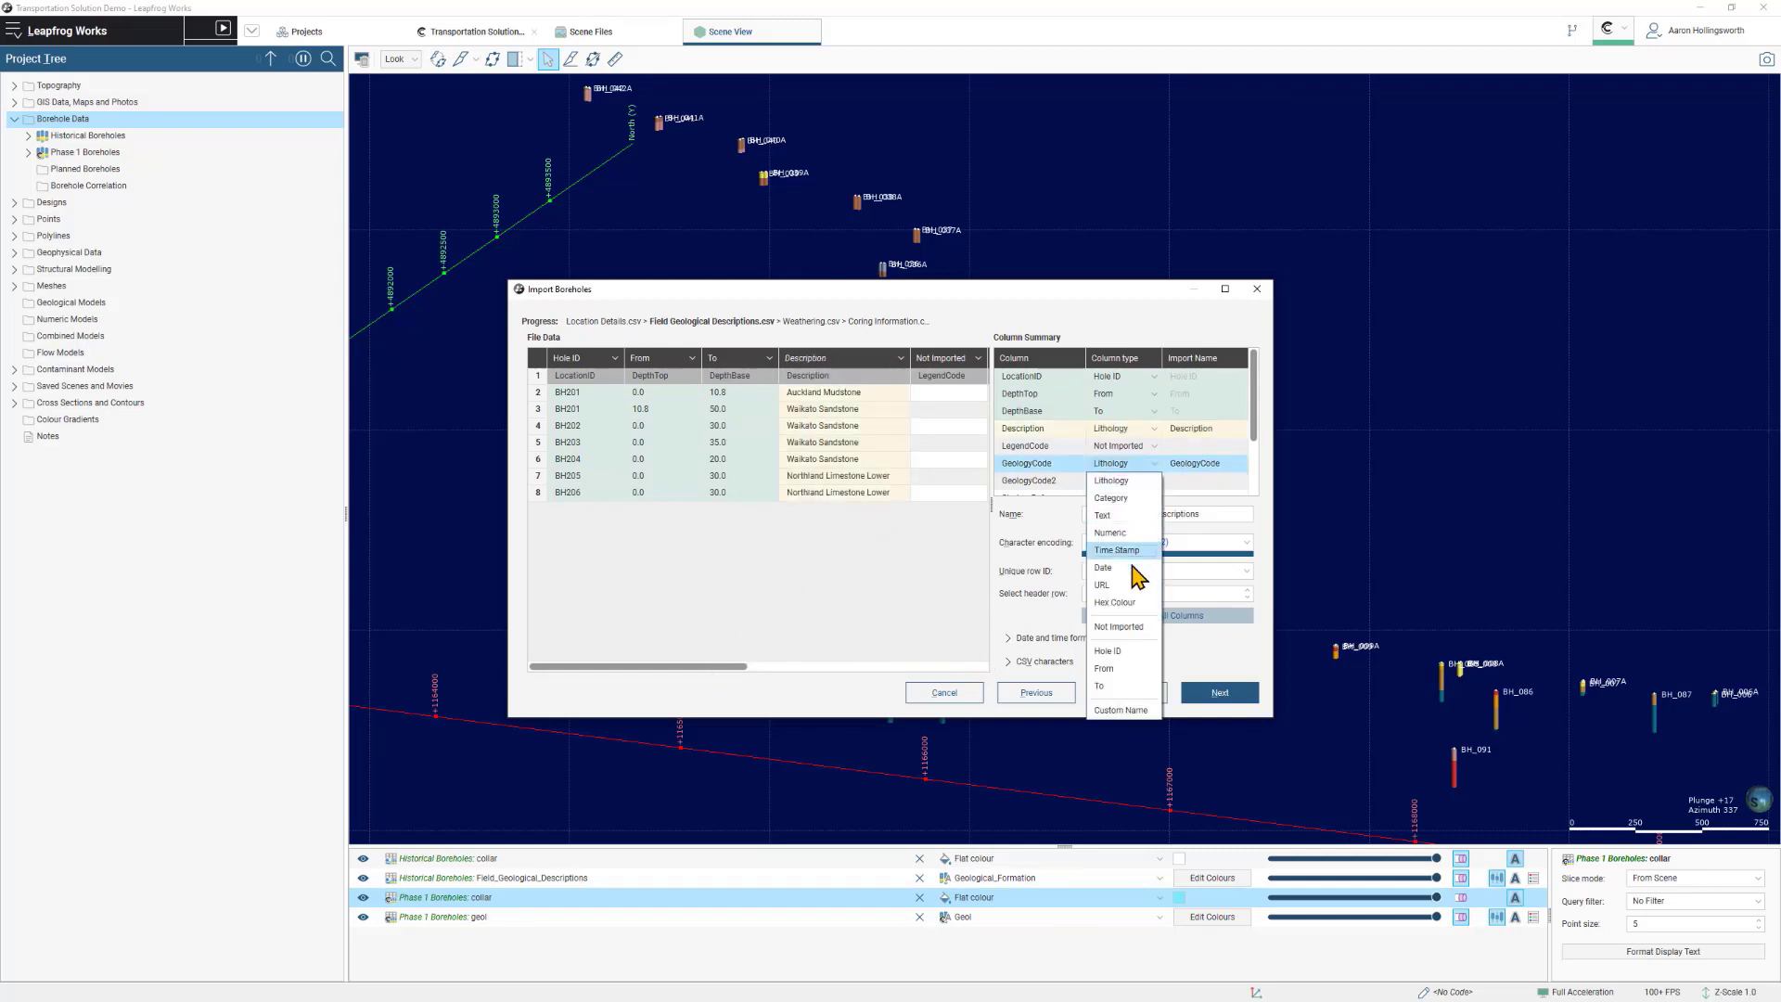
left_click(1133, 635)
left_click(1217, 696)
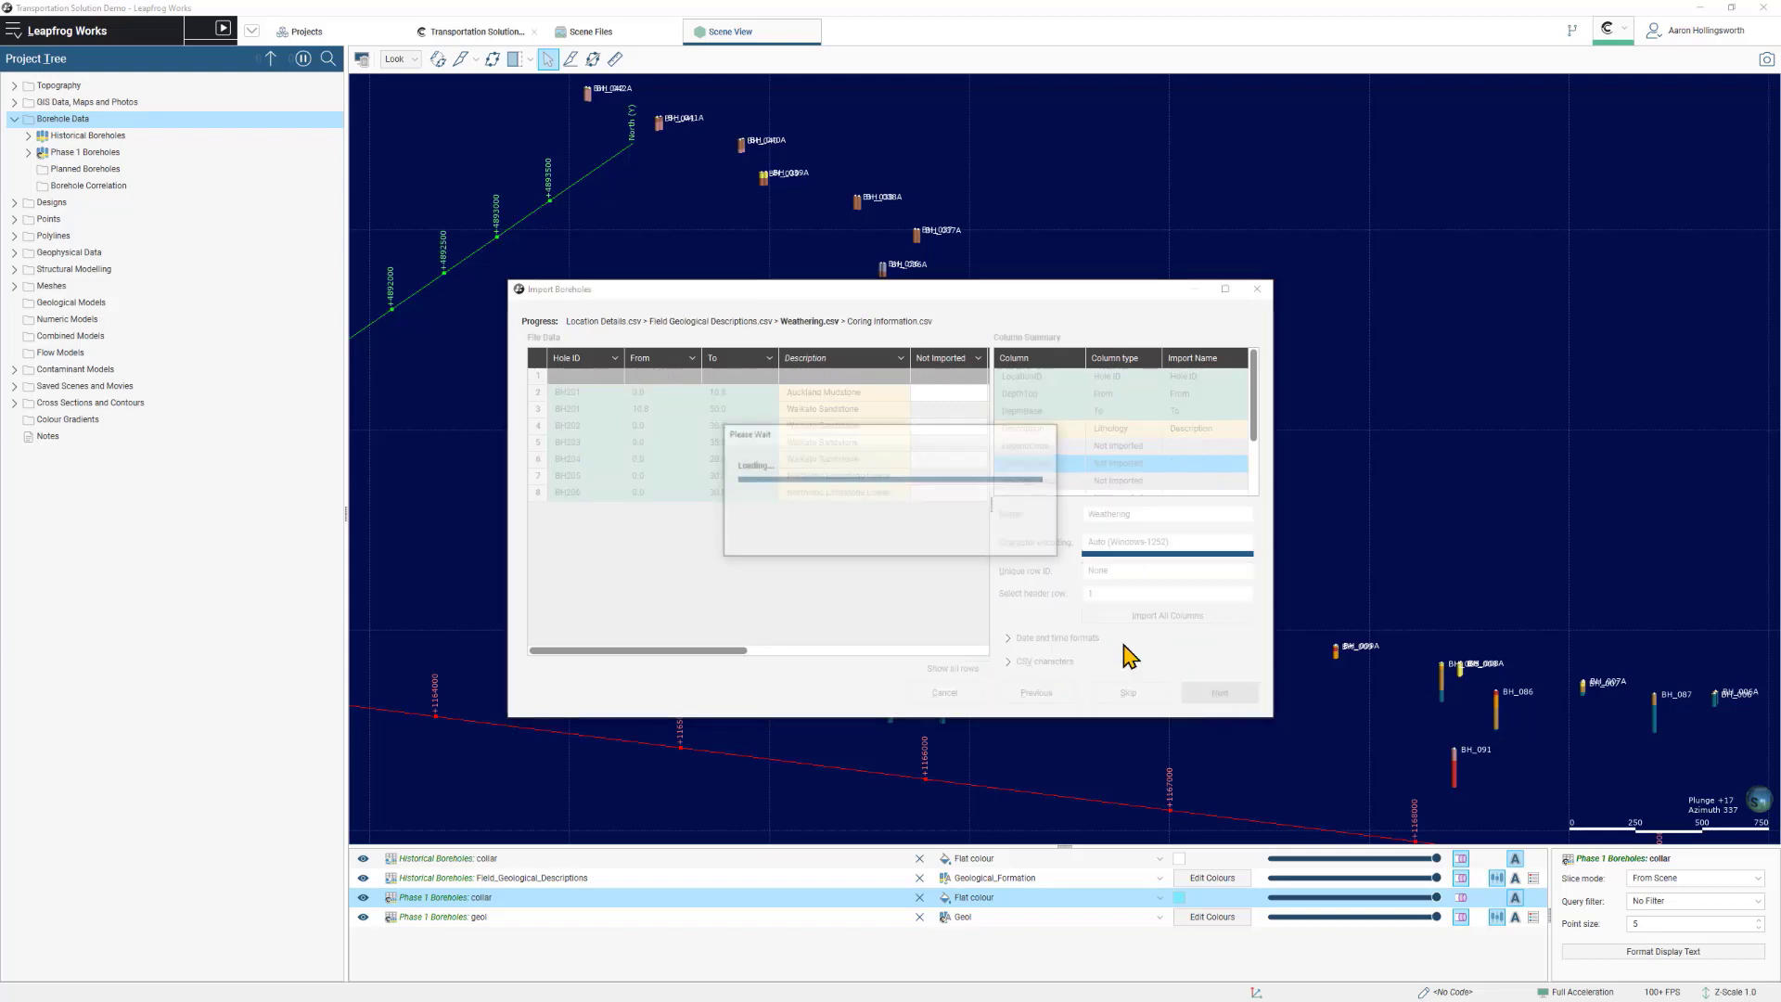
Import the WeatheringClassification and Remarks columns of the Weathering table as categories.
left_click_drag(805, 667, 946, 667)
left_click(877, 358)
left_click(900, 397)
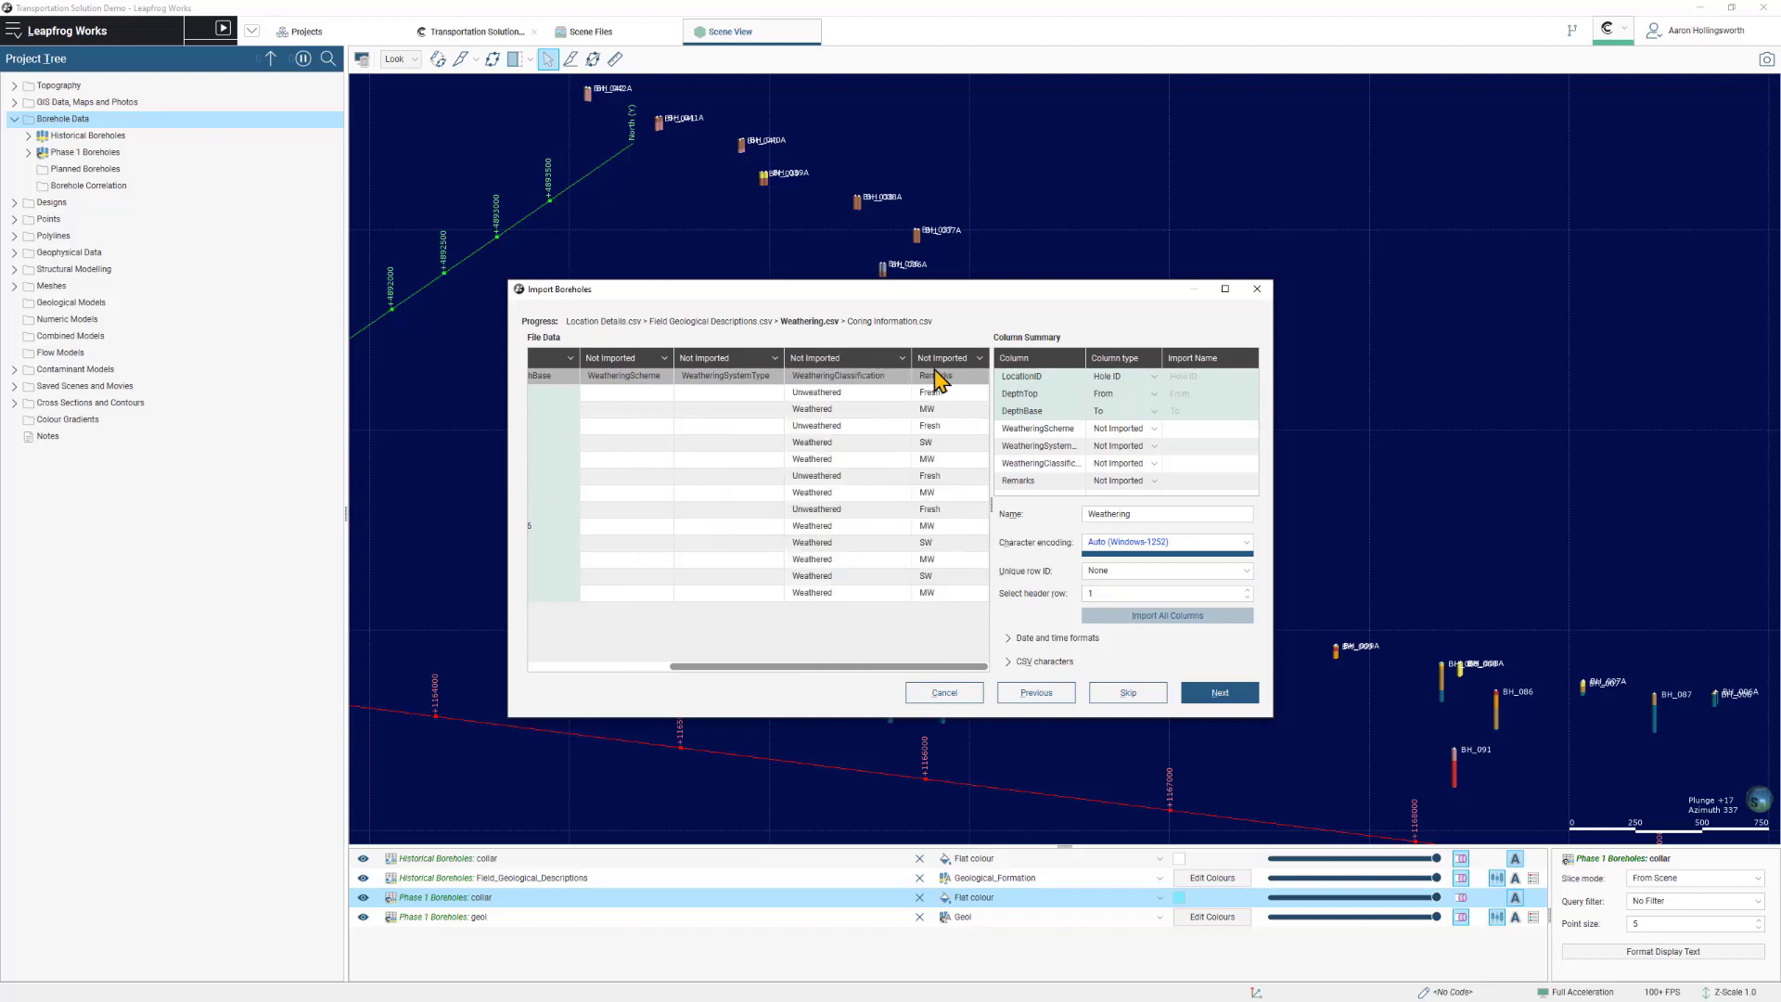
left_click(941, 358)
left_click(953, 399)
left_click(1226, 696)
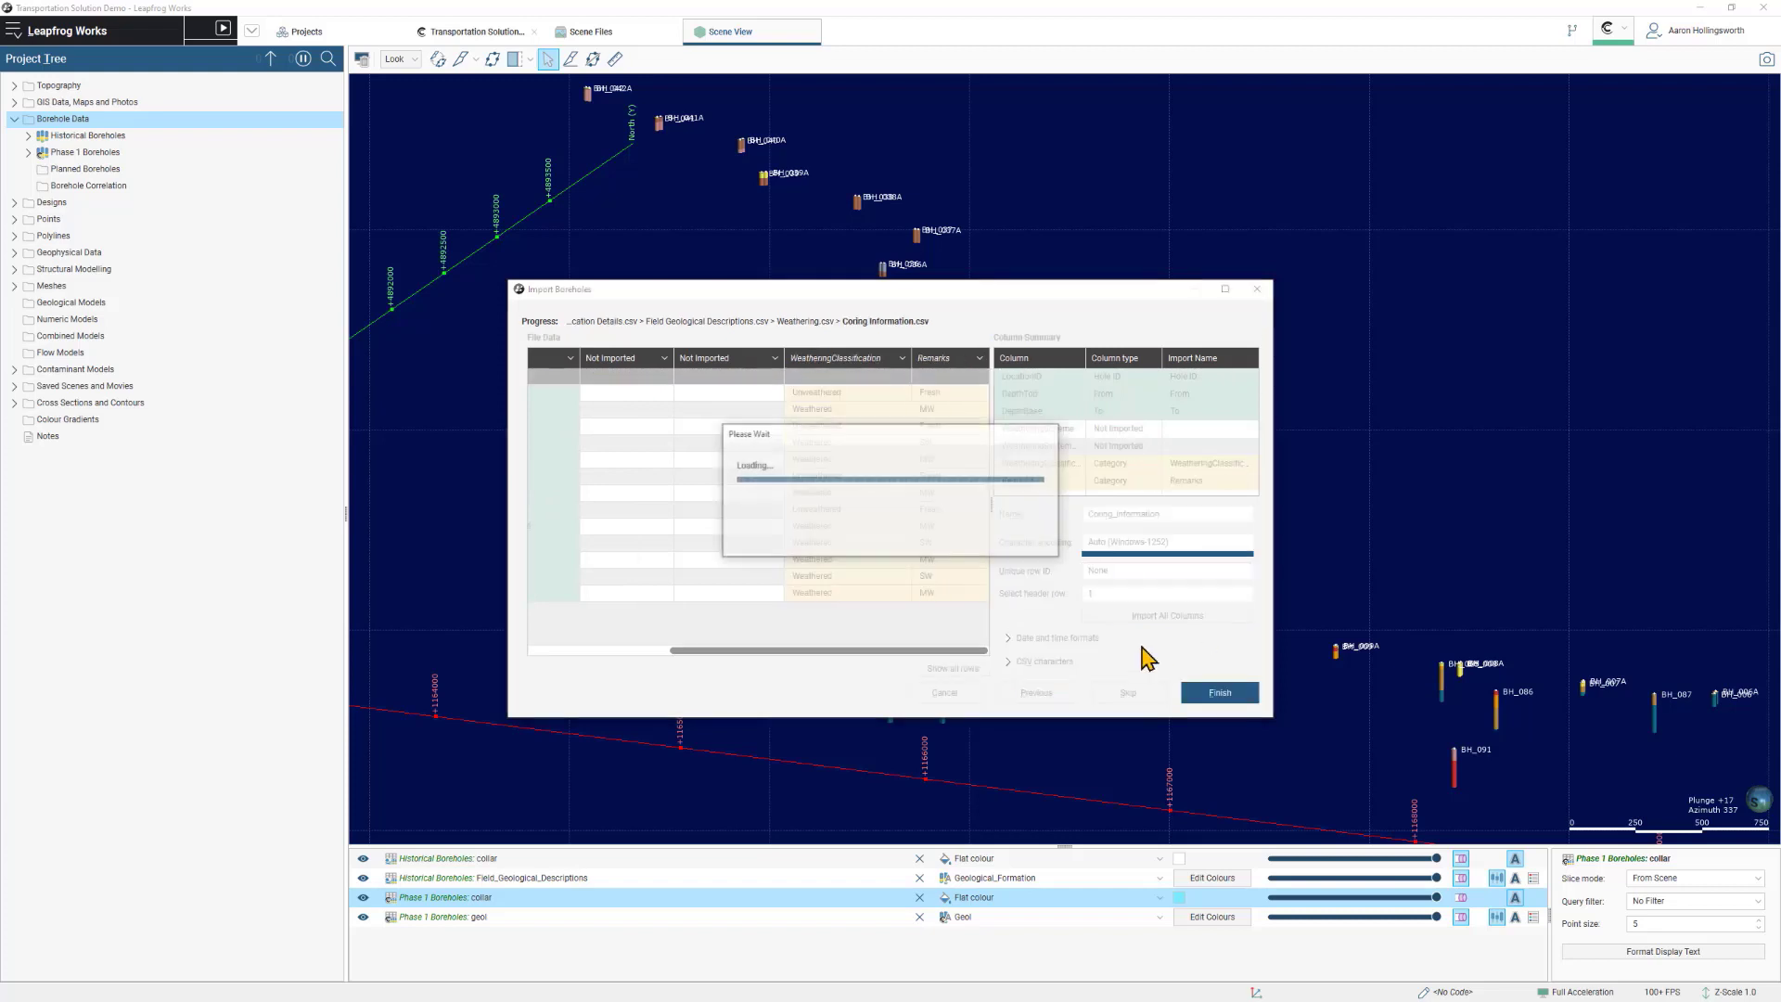
Import the RQD column of the Coring Information table as numeric and finish the borehole import.
left_click(772, 361)
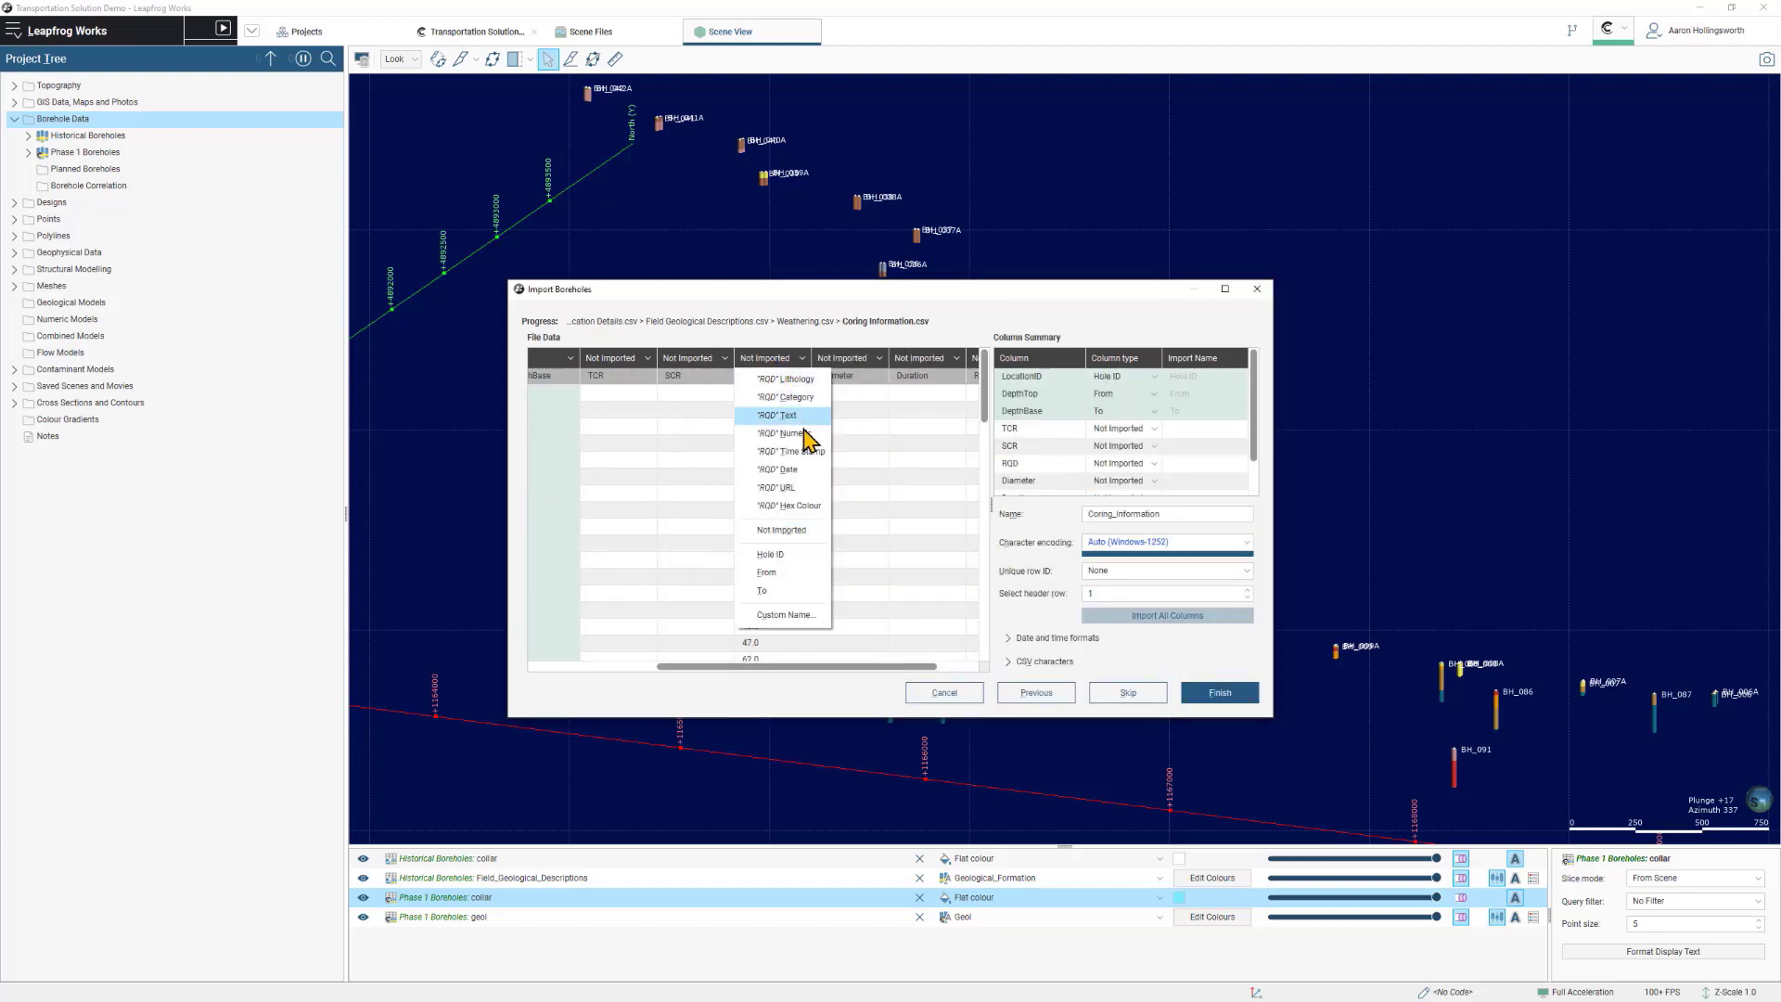
left_click(820, 447)
left_click(1223, 691)
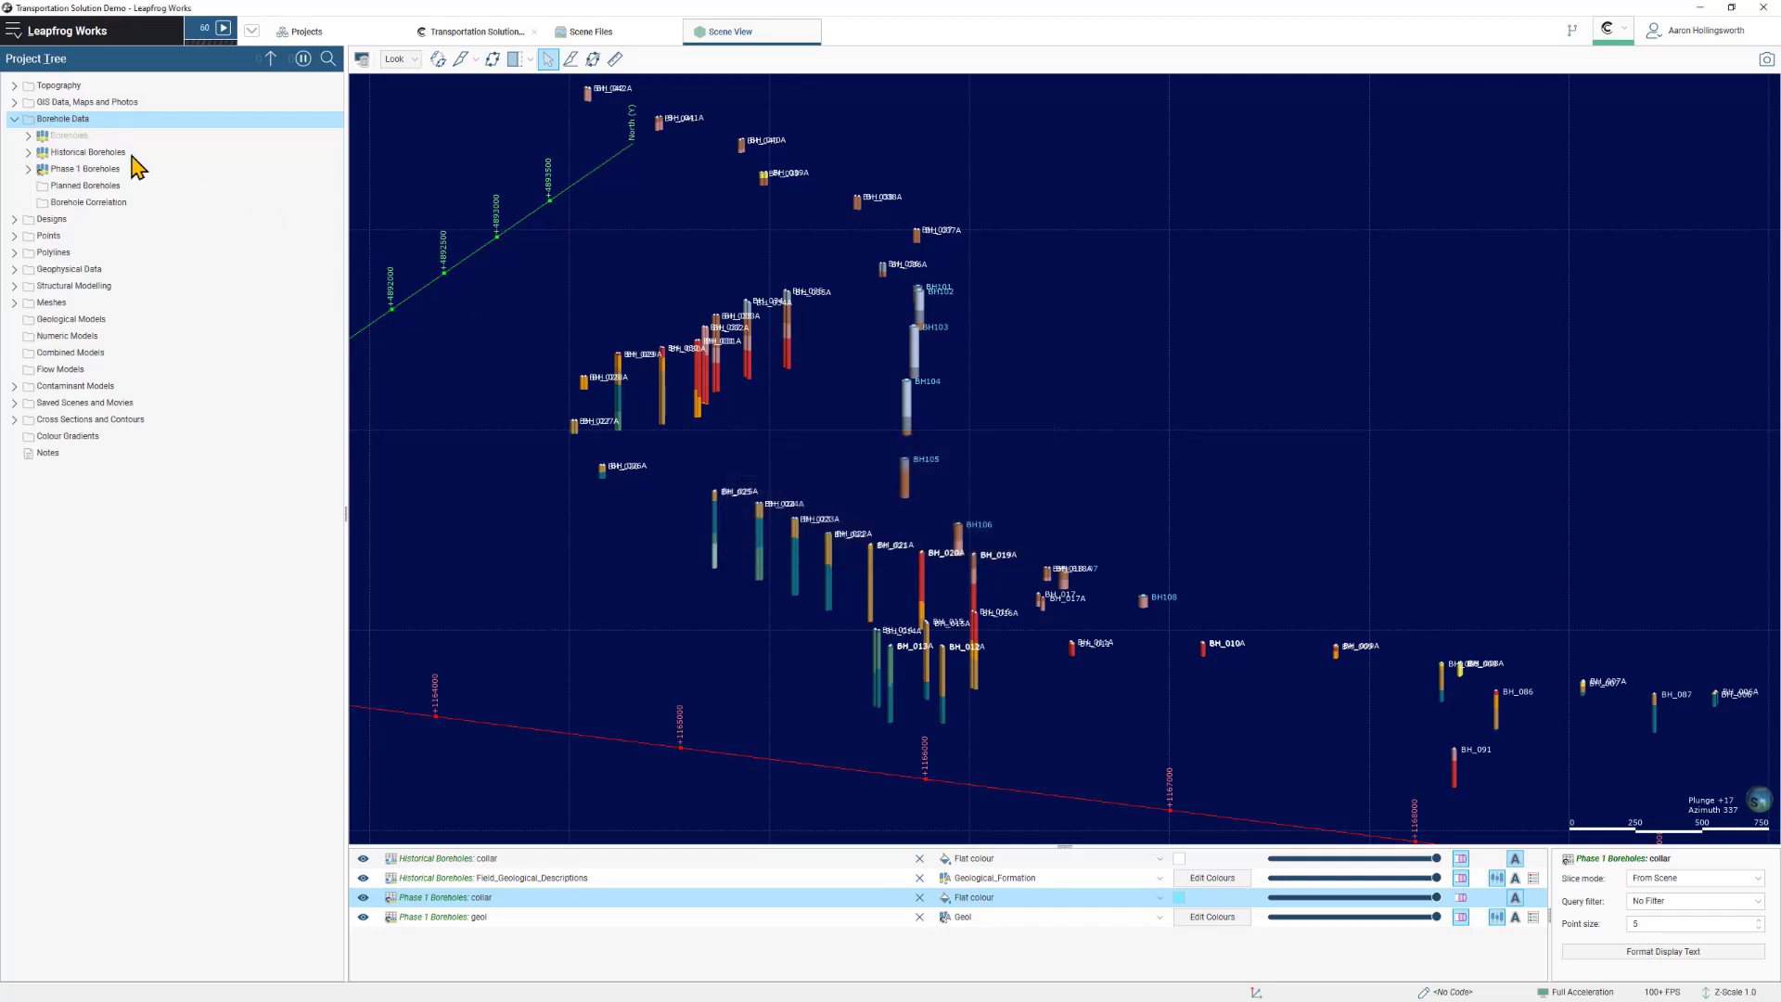
Rename the newly imported borehole set as Phase 2 Boreholes.
left_click(28, 136)
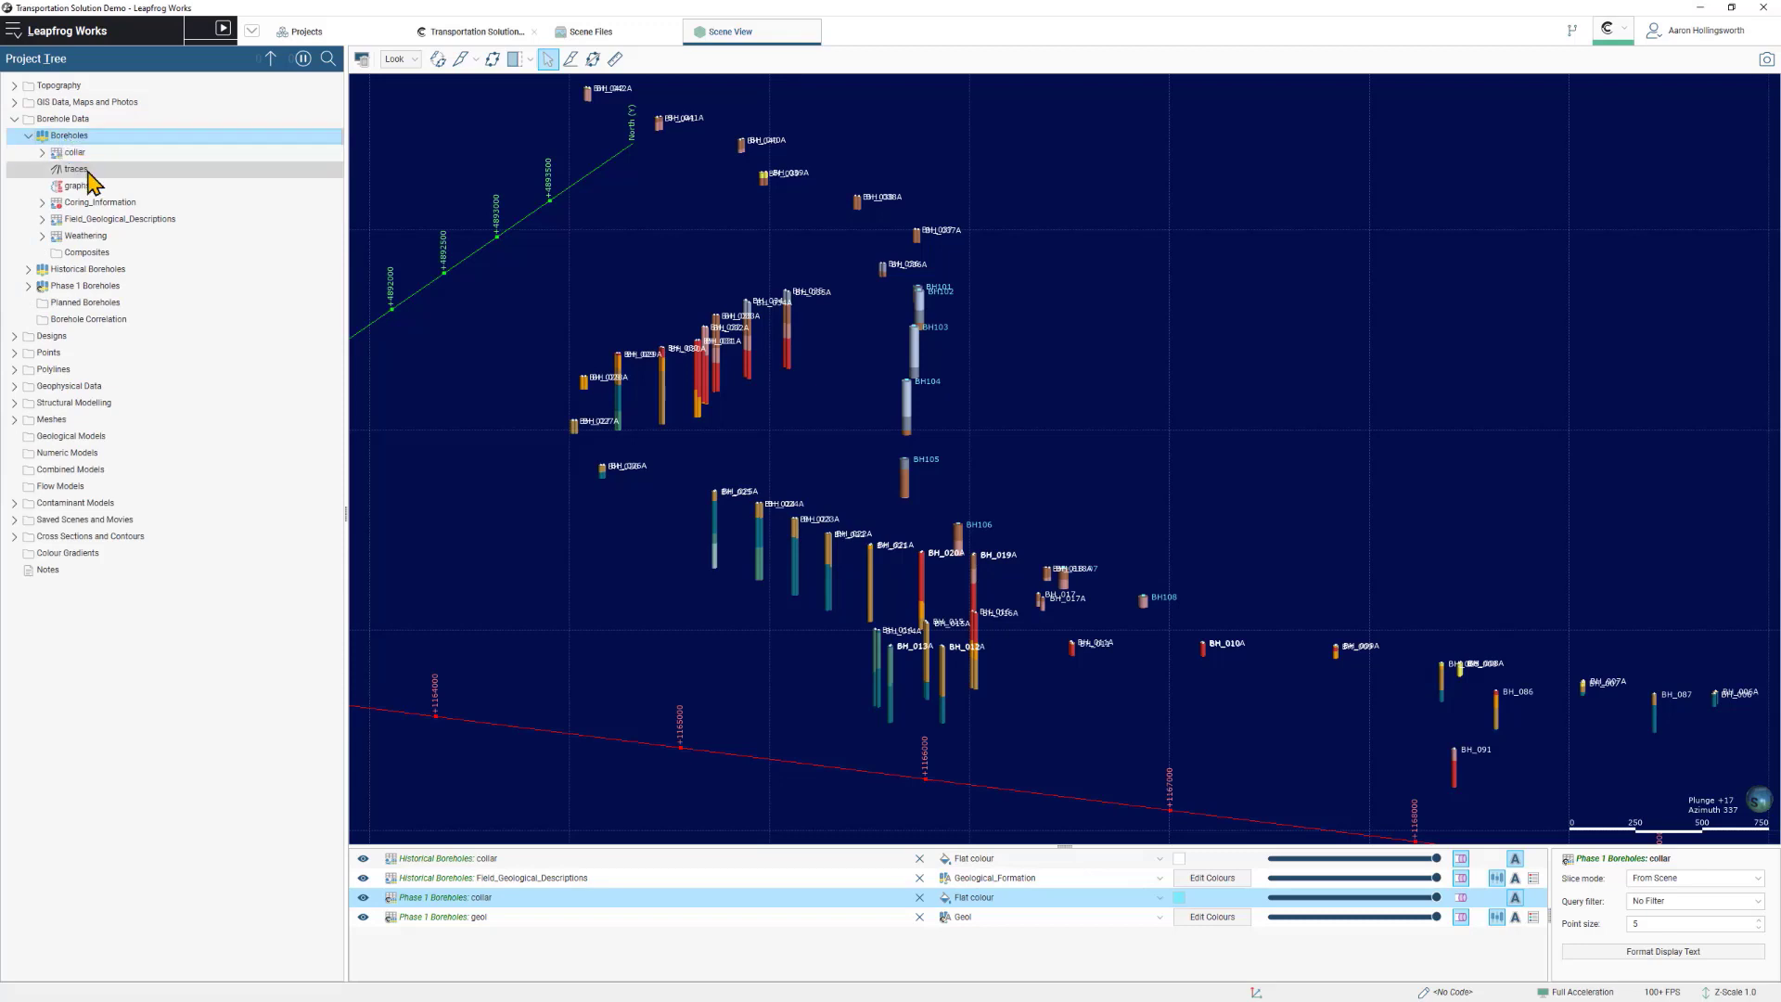
right_click(90, 137)
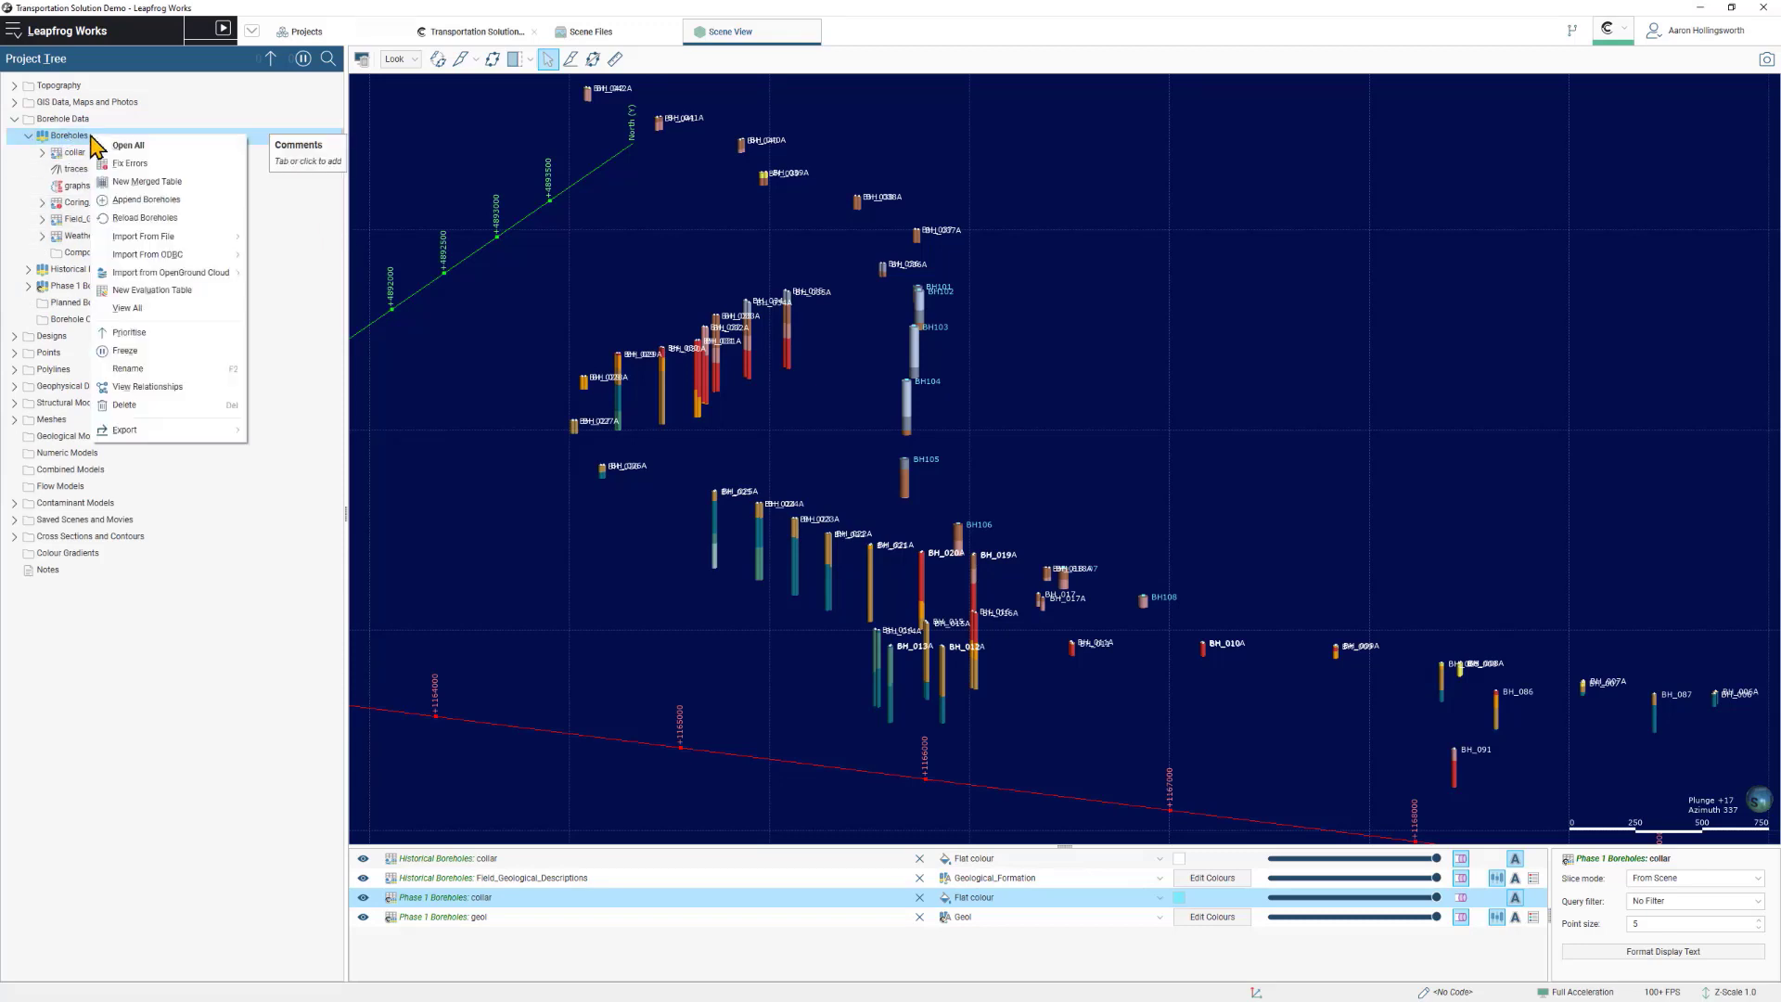
left_click(165, 368)
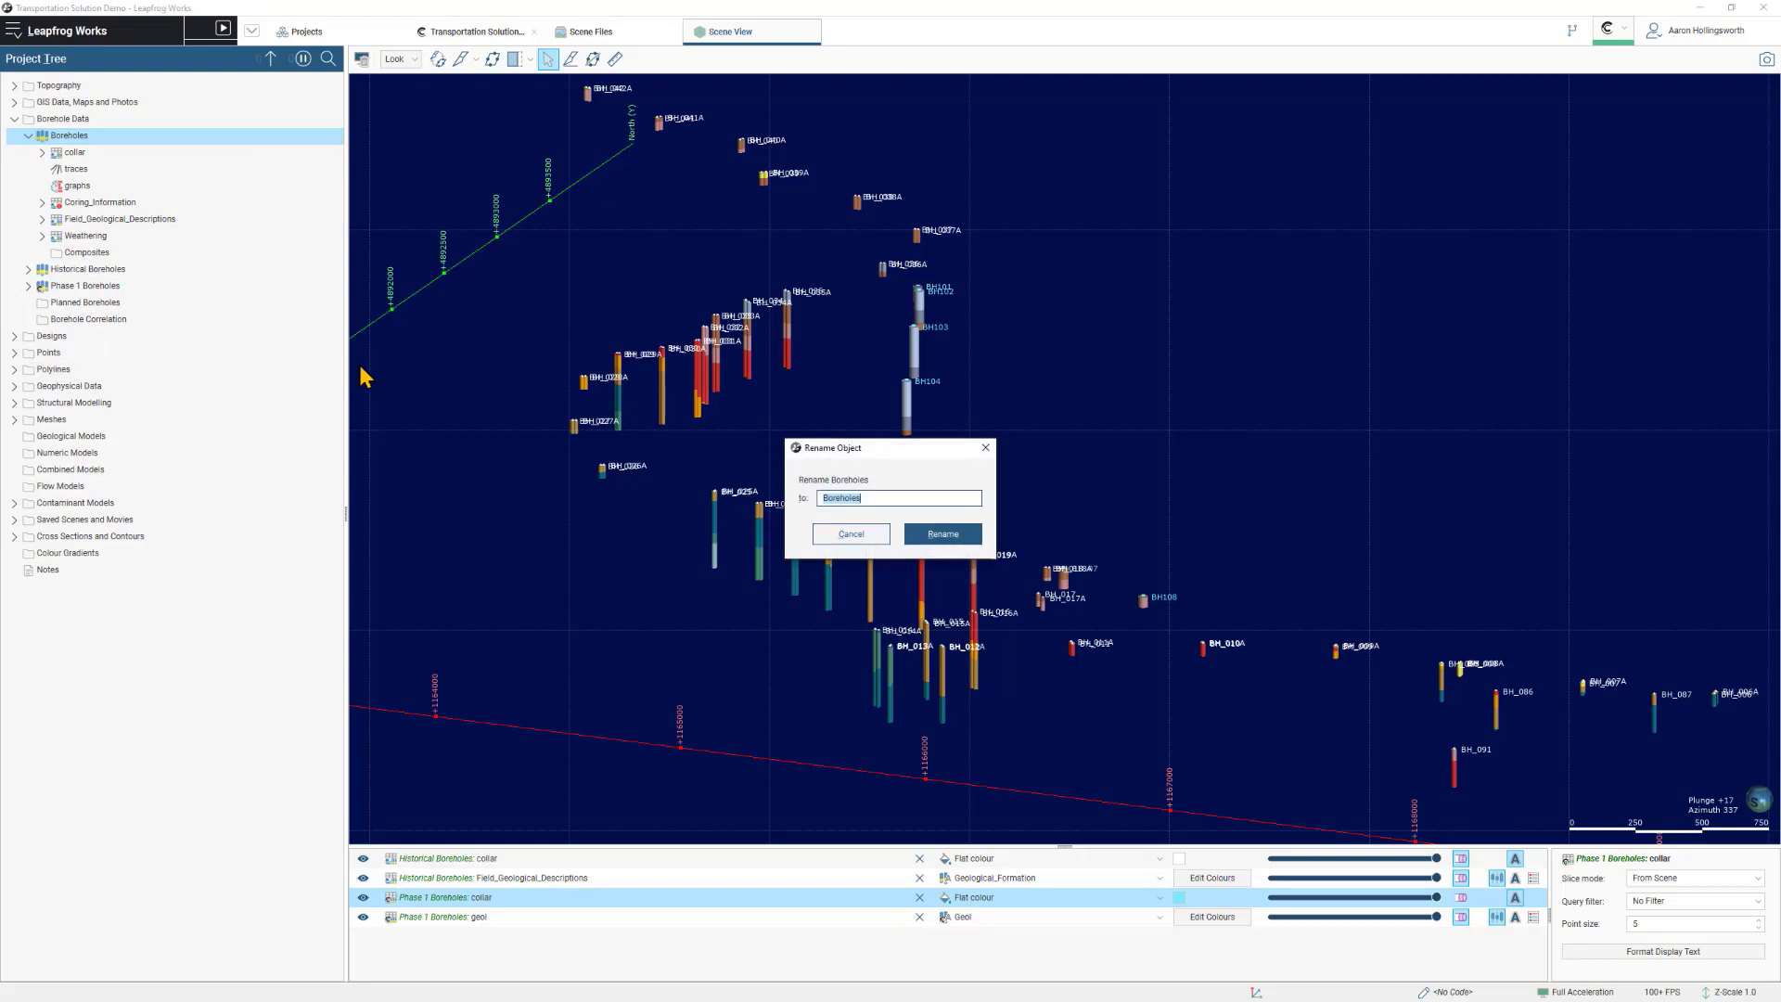
type("Phase 2")
left_click(943, 533)
Add the Phase 2 collar and Field_Geological_Descriptions tables to the scene and display the descriptions as cylinders.
left_click(28, 137)
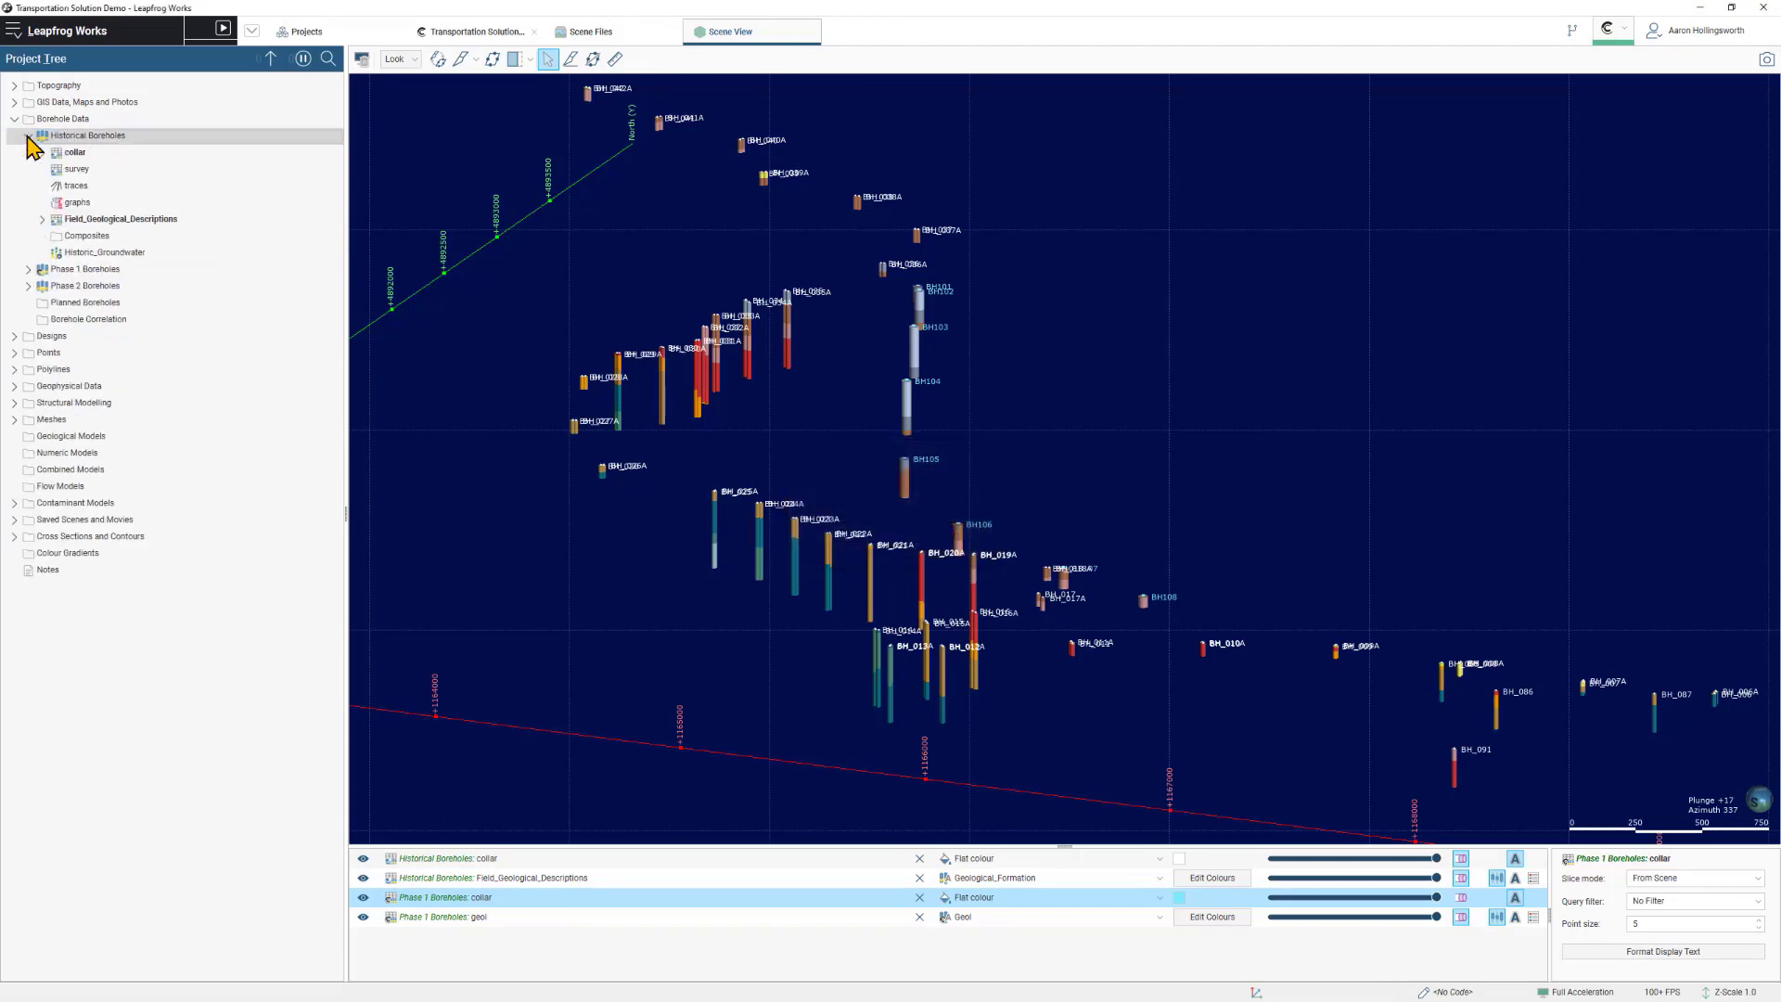
left_click(28, 137)
left_click(28, 169)
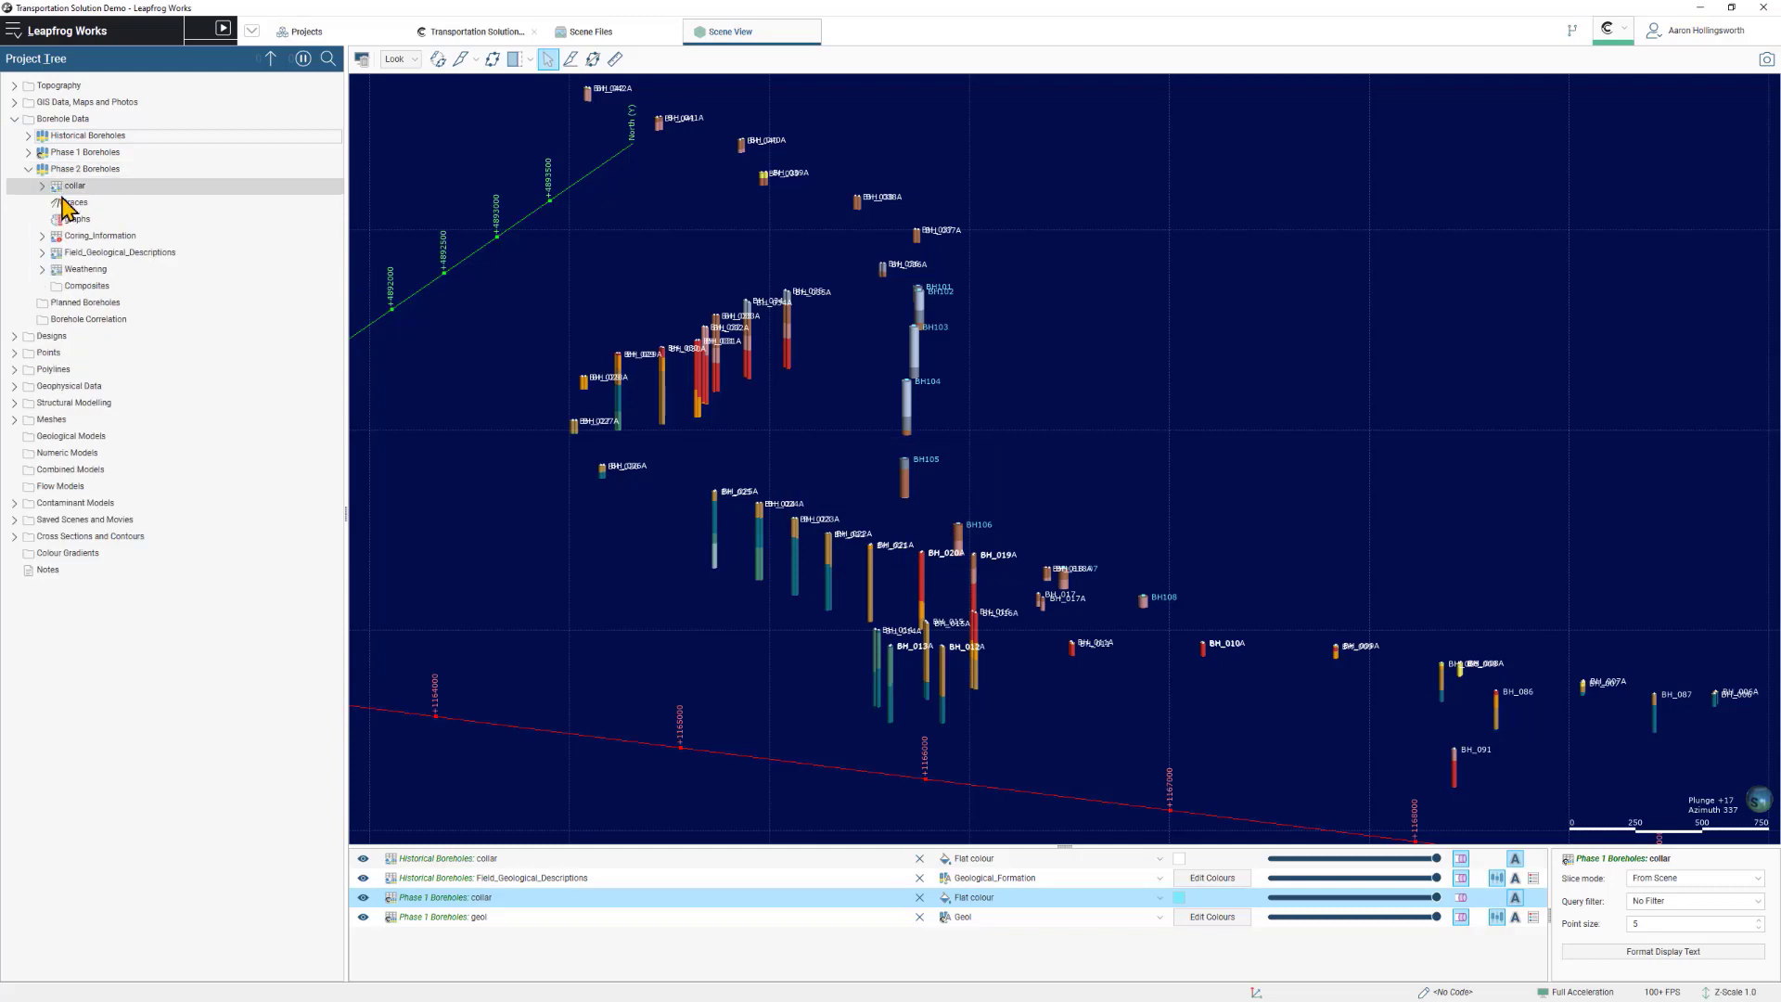
left_click_drag(74, 186, 914, 397)
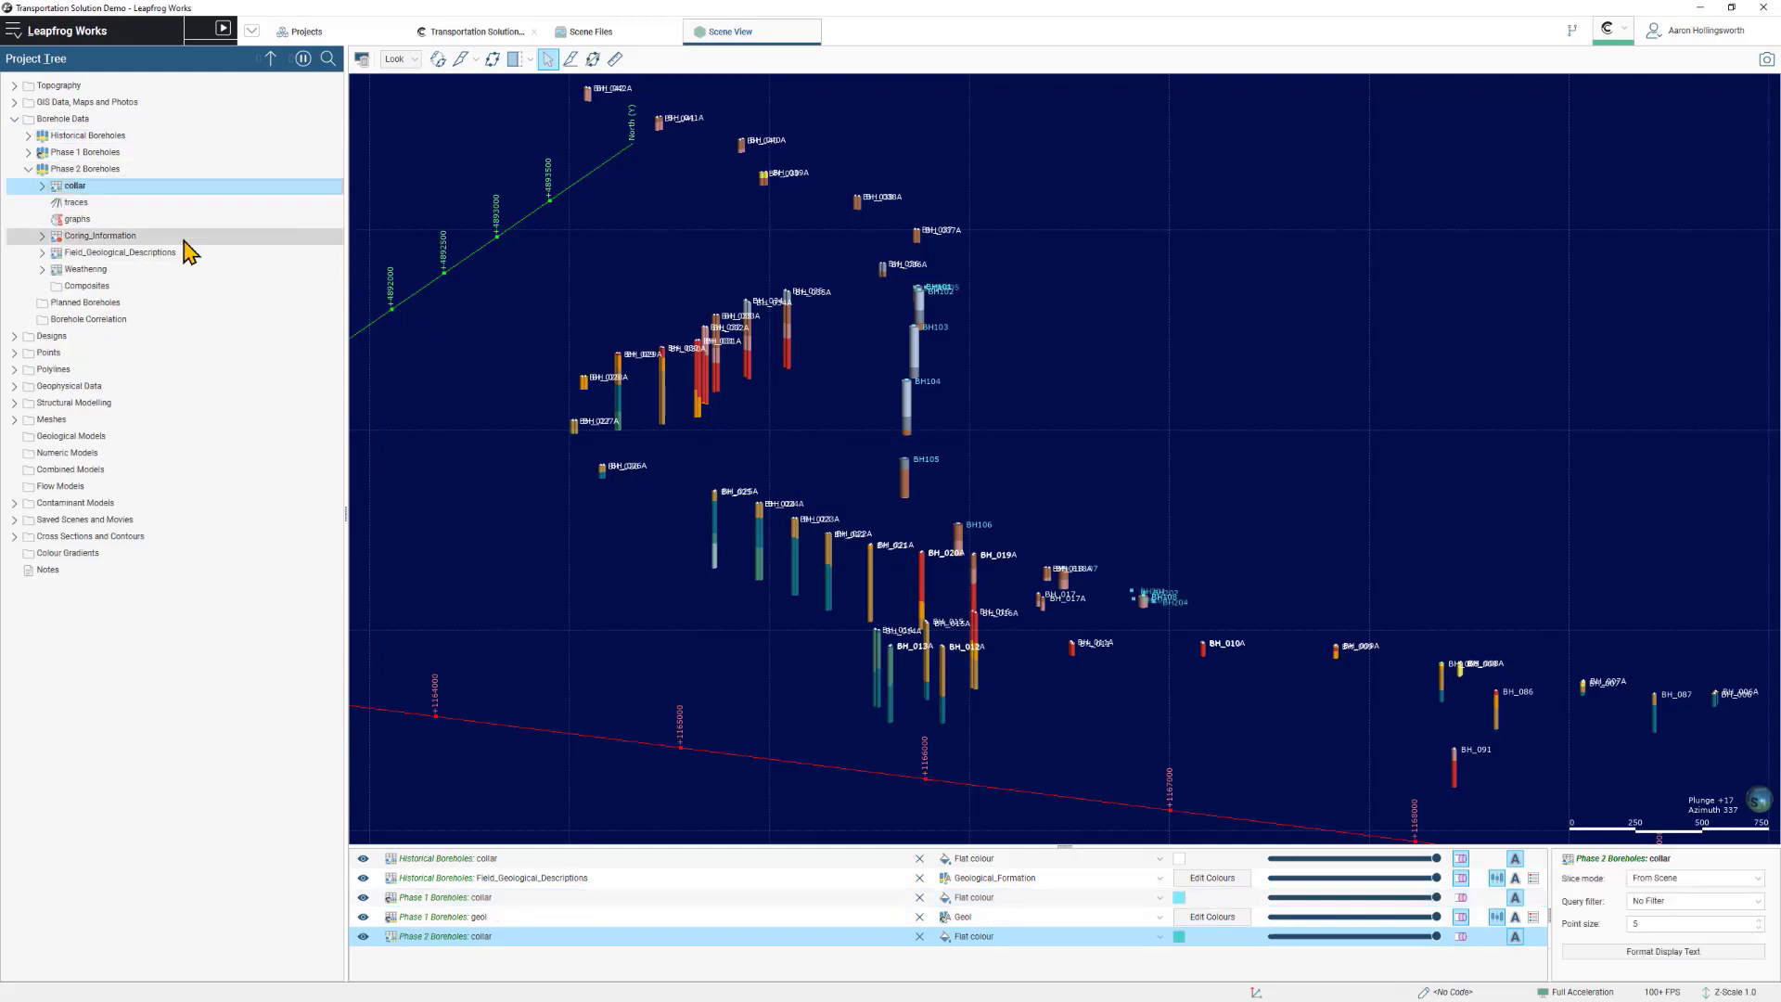
left_click_drag(107, 252, 1178, 508)
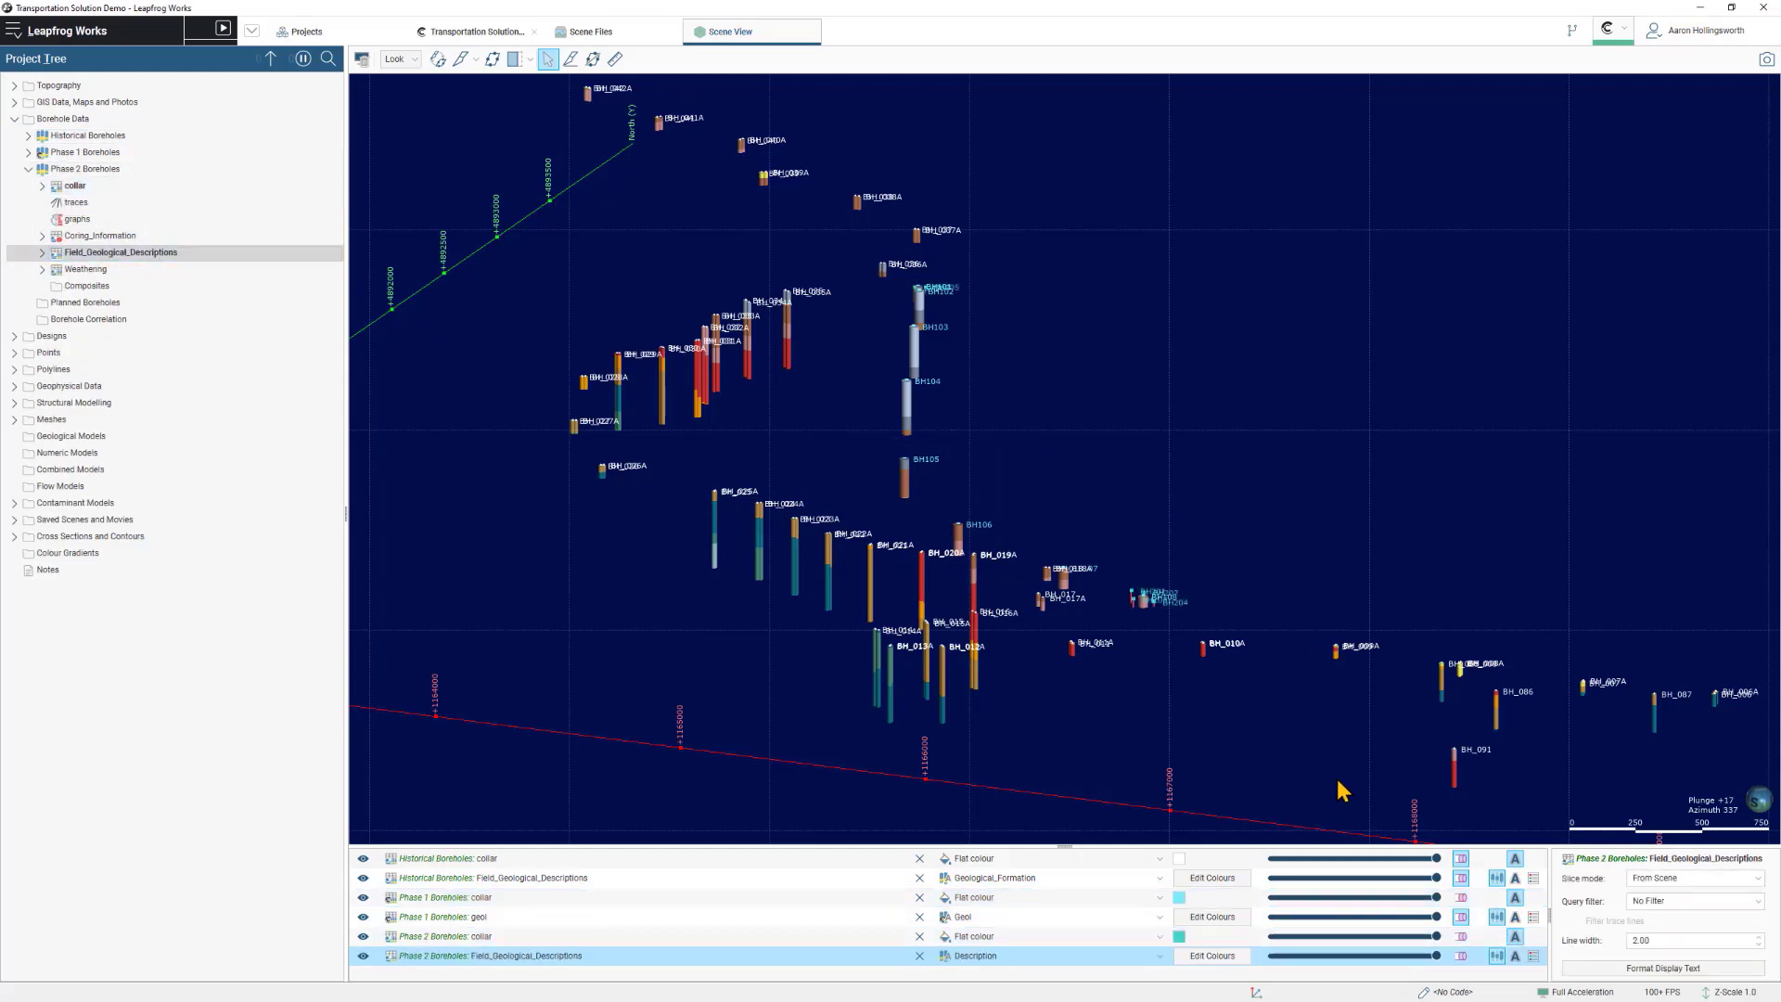
left_click(1460, 955)
left_click_drag(1324, 629, 1246, 640)
scroll(955, 605, "down", 3)
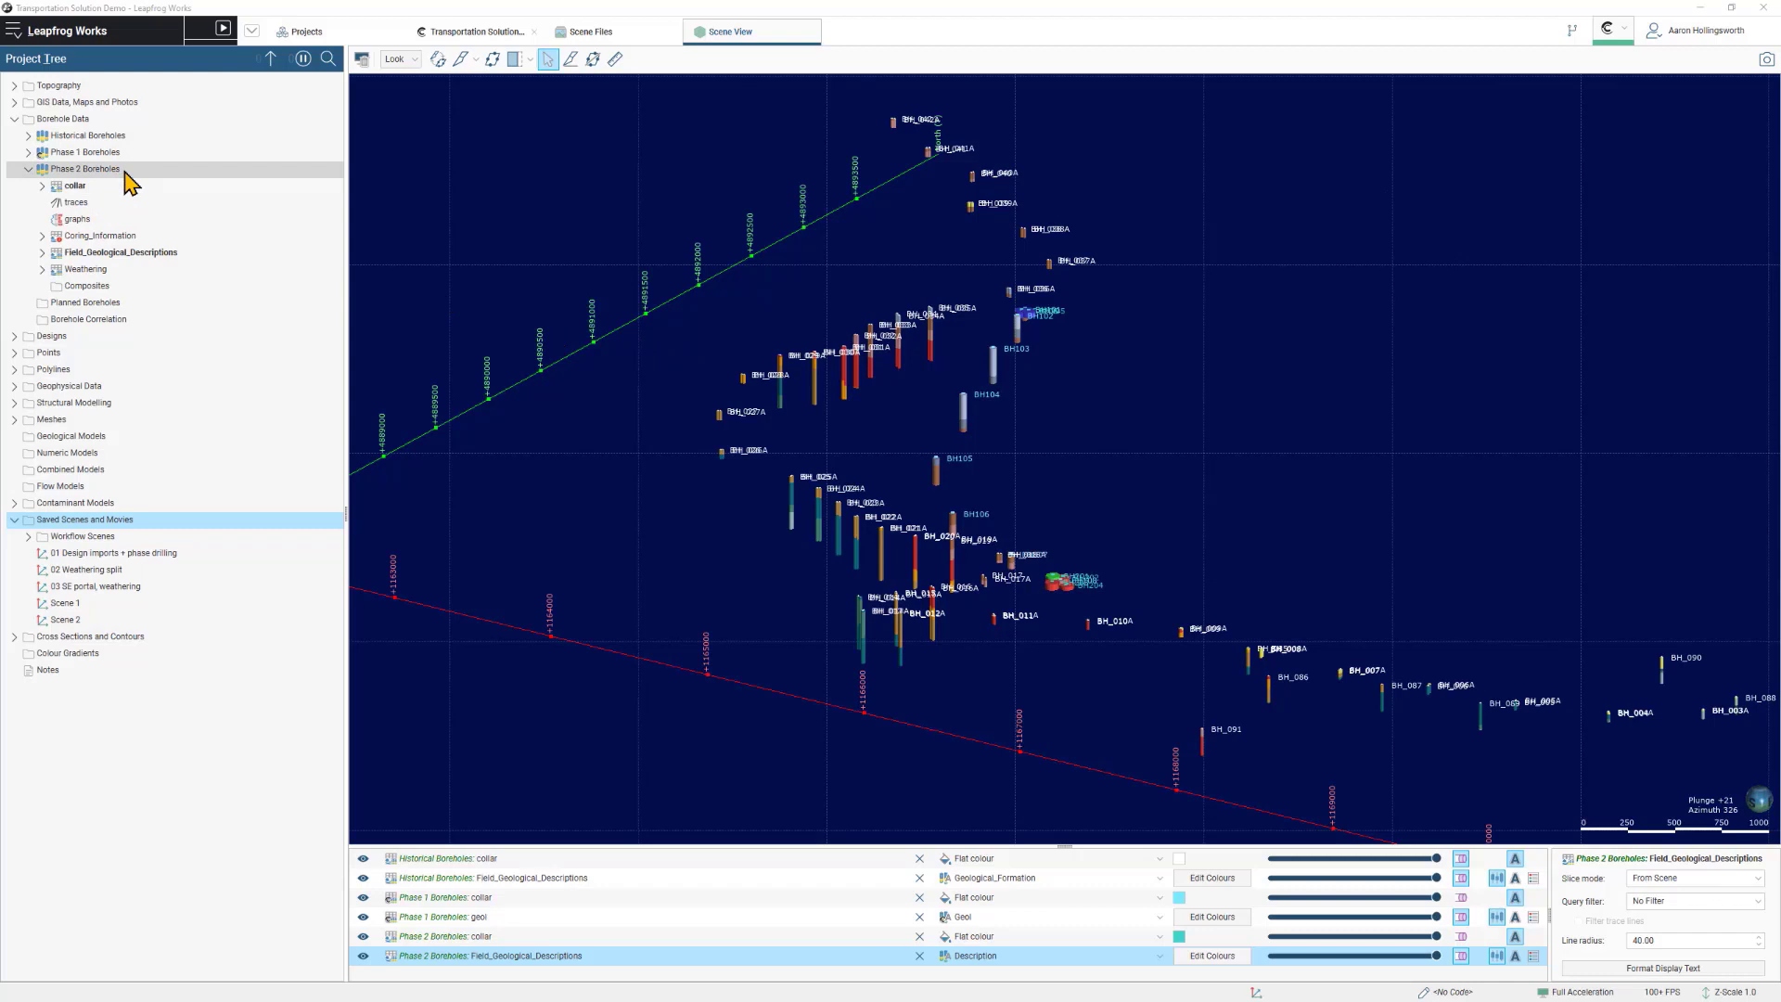
Create a new combined boreholes object of interval values named "Combined Boreholes - Phase 1, 2, and Historic".
right_click(99, 119)
mouse_move(221, 230)
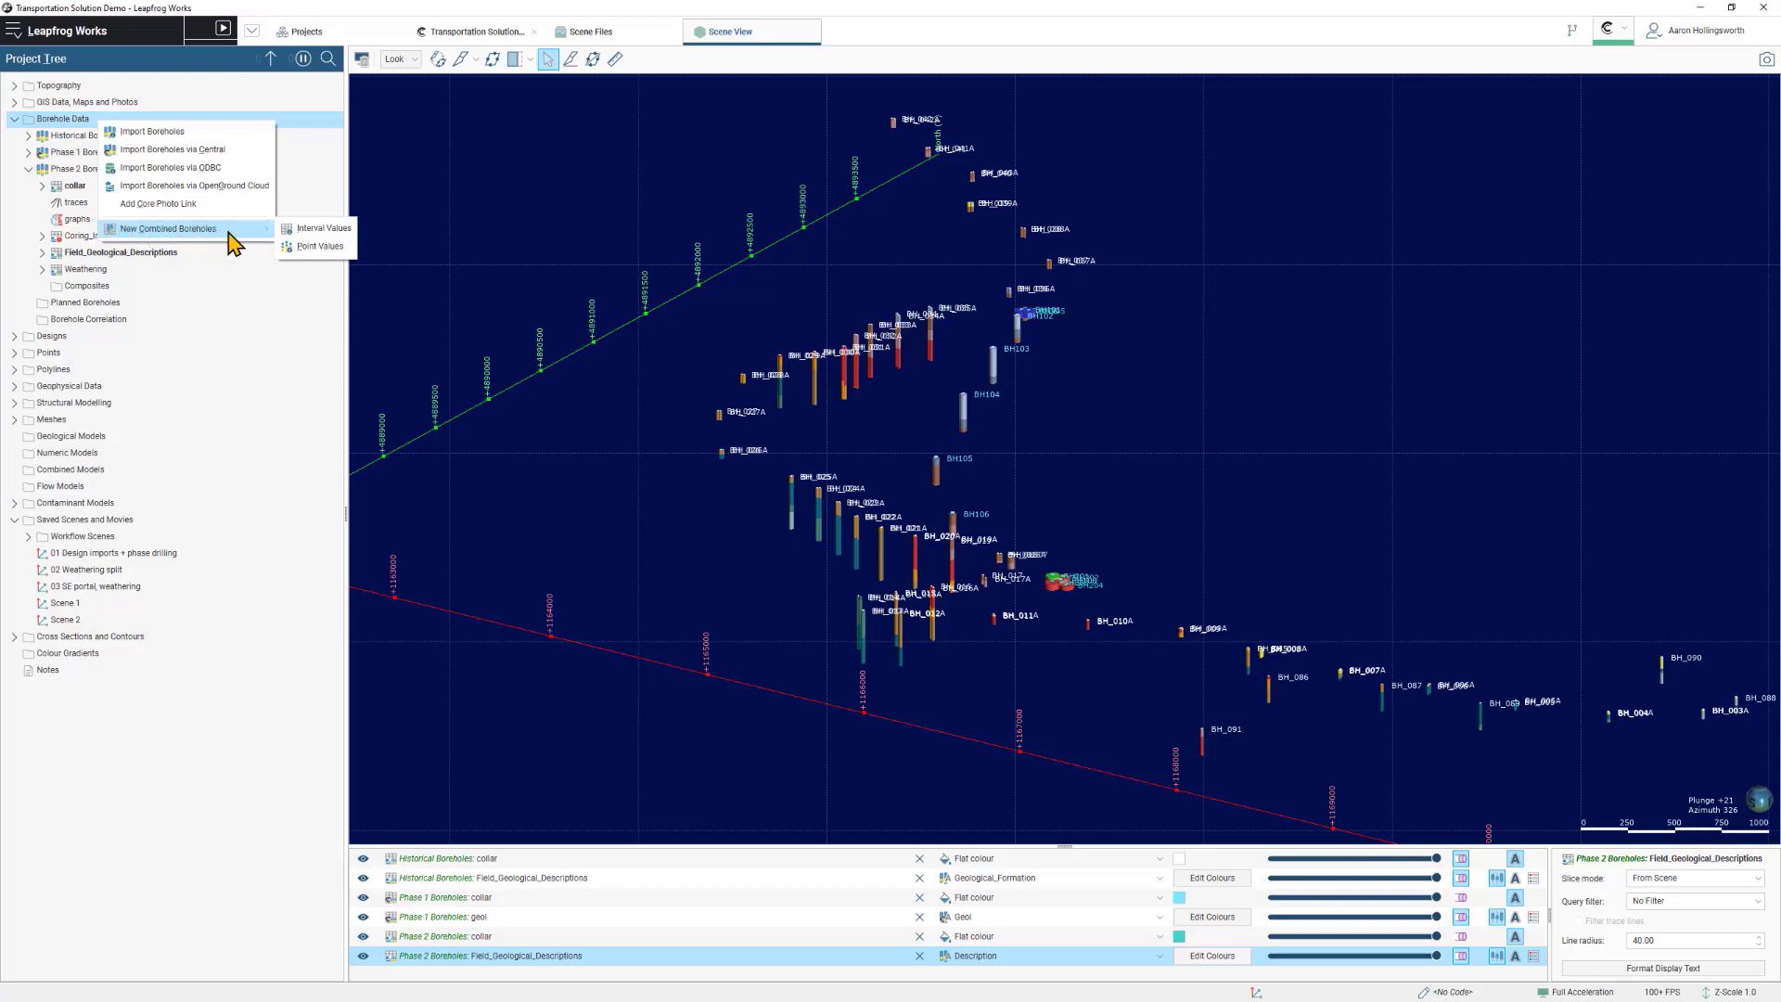
left_click(326, 234)
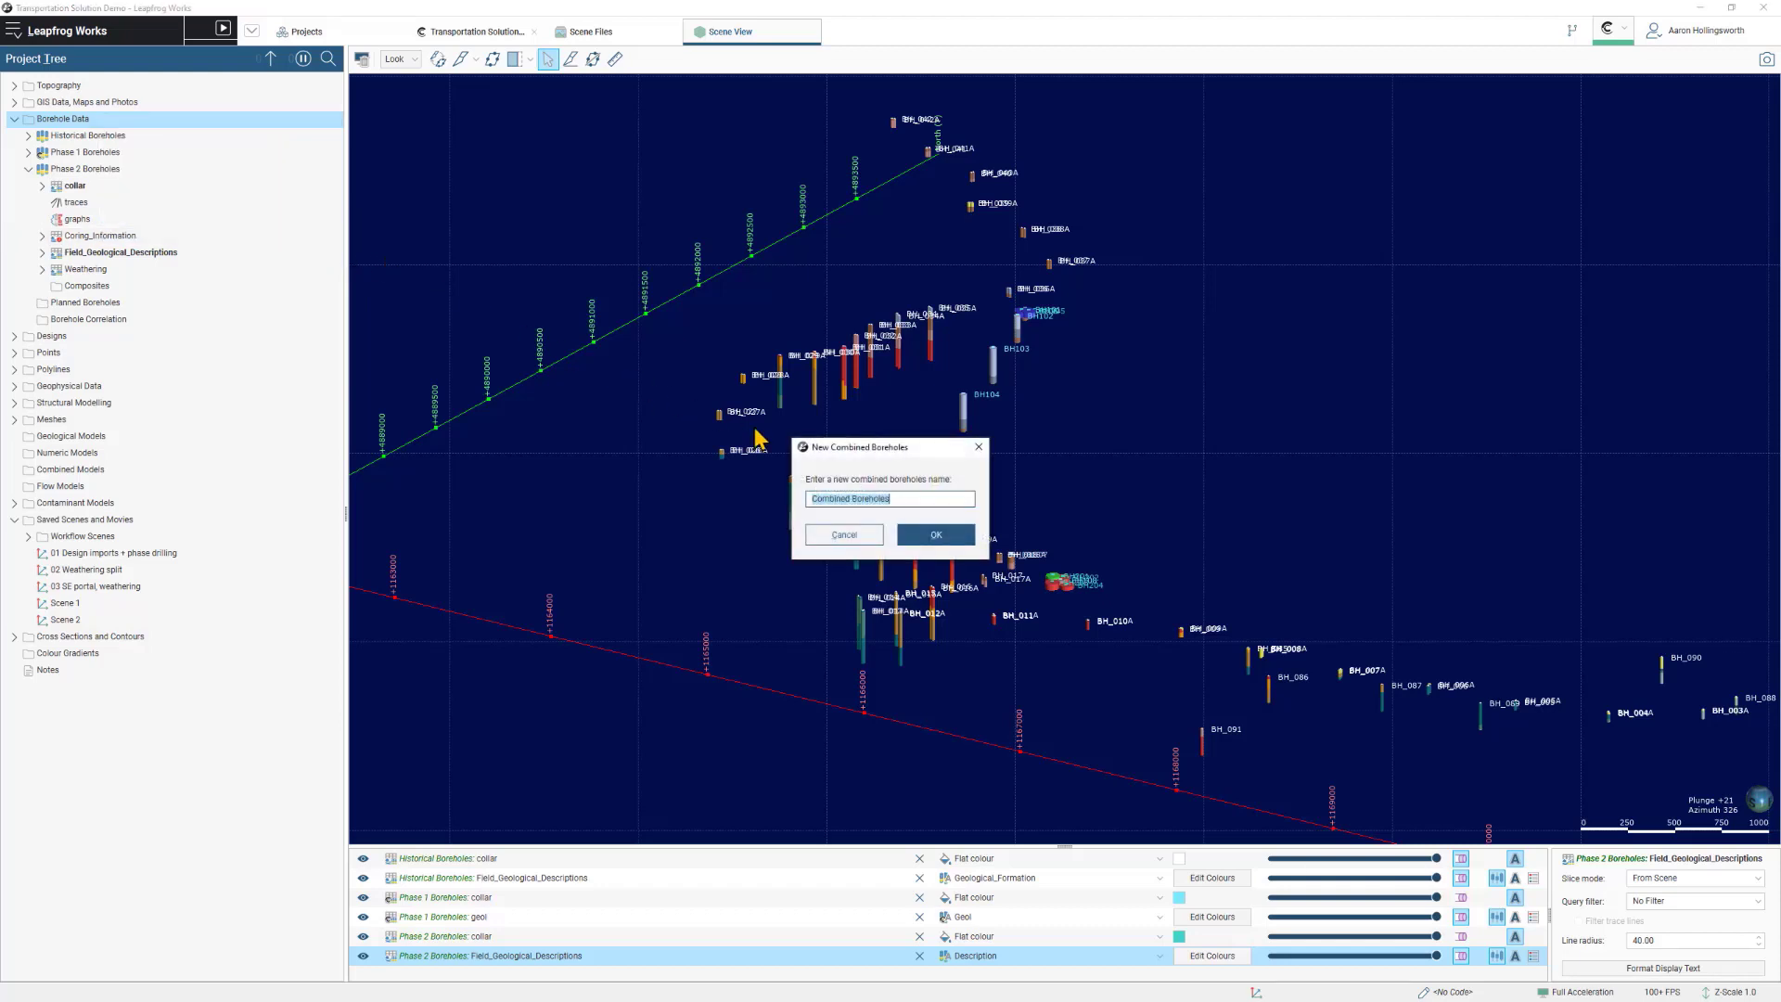
left_click(926, 500)
type("- Phase 1, 2, and Historic")
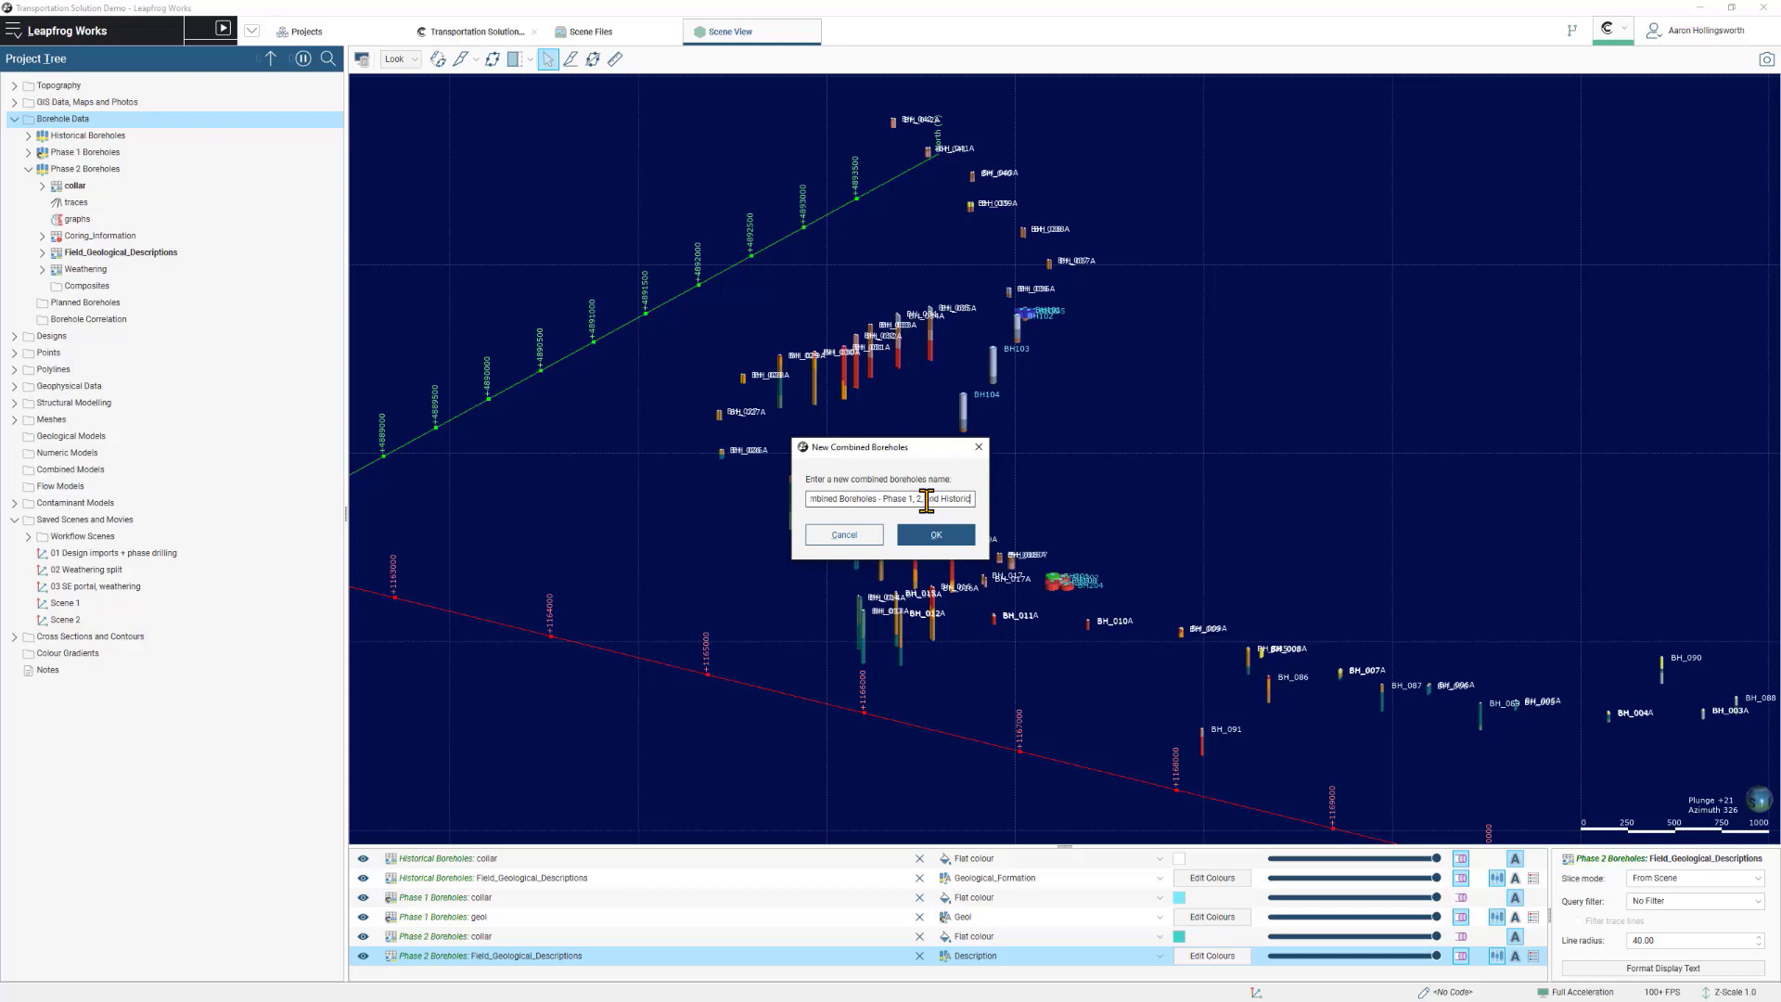
left_click(936, 535)
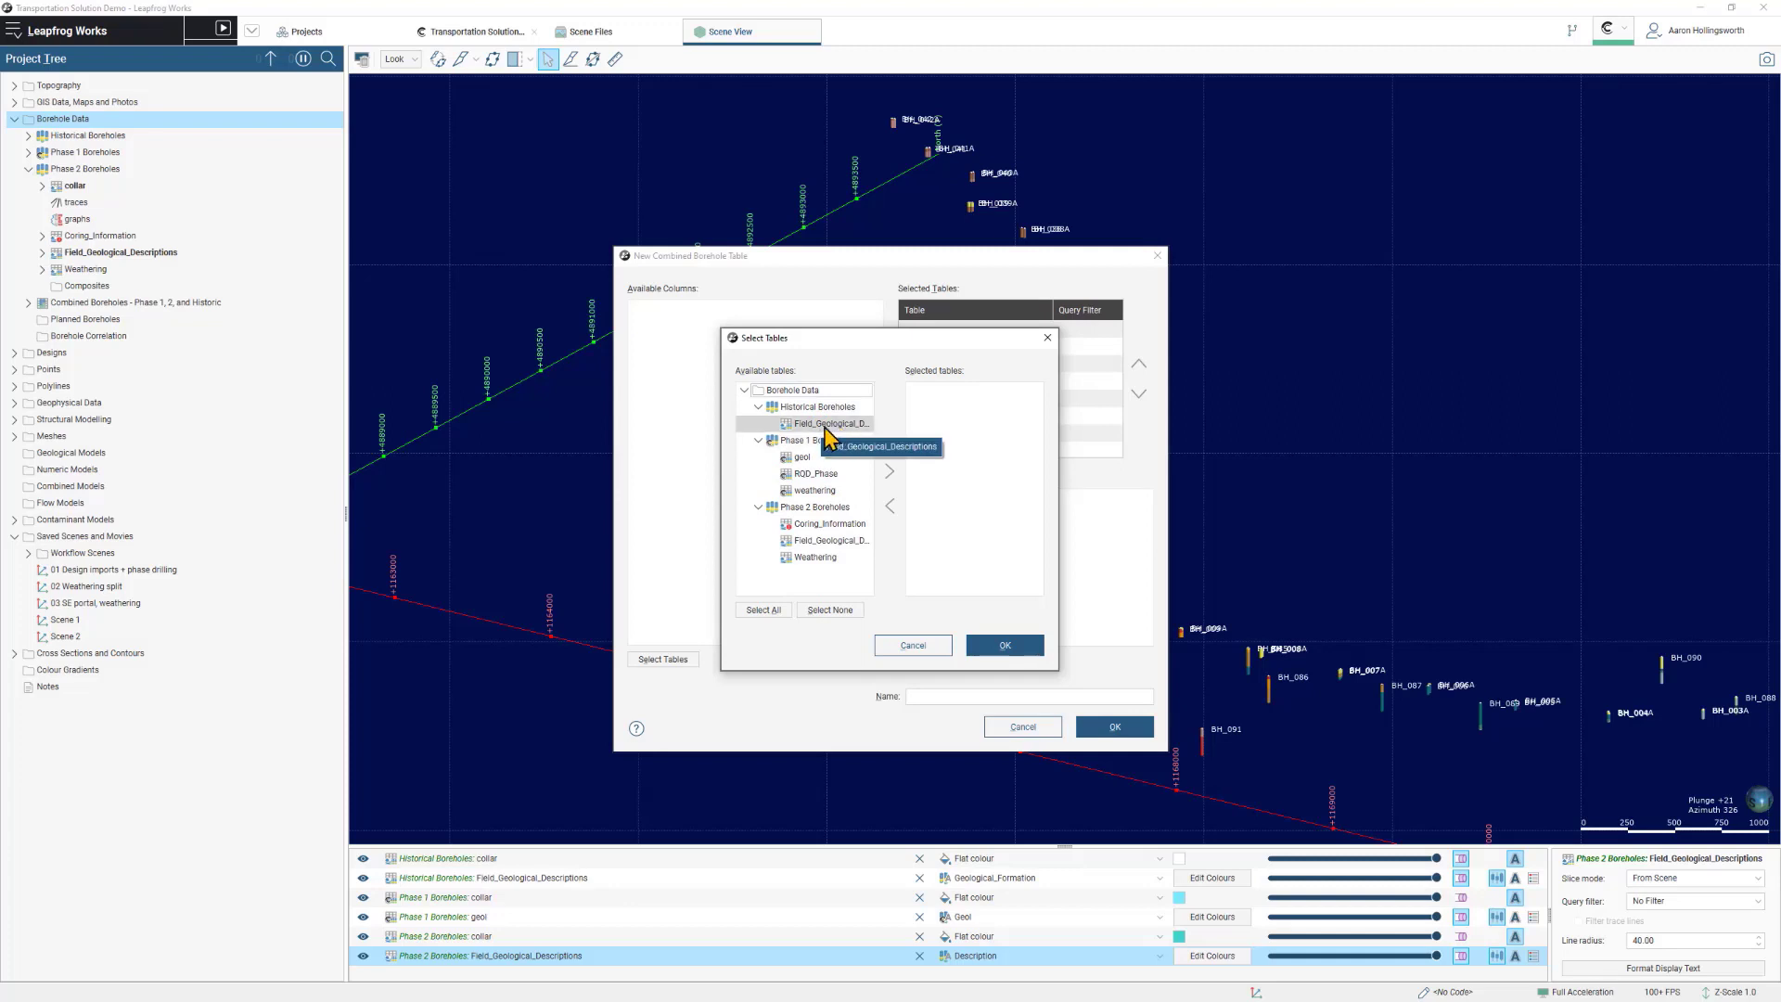
Select the Historical Field_Geological_Descriptions, Phase 1 geol and Phase 2 Field_Geological_Descriptions tables for the new combined borehole table.
double_click(833, 423)
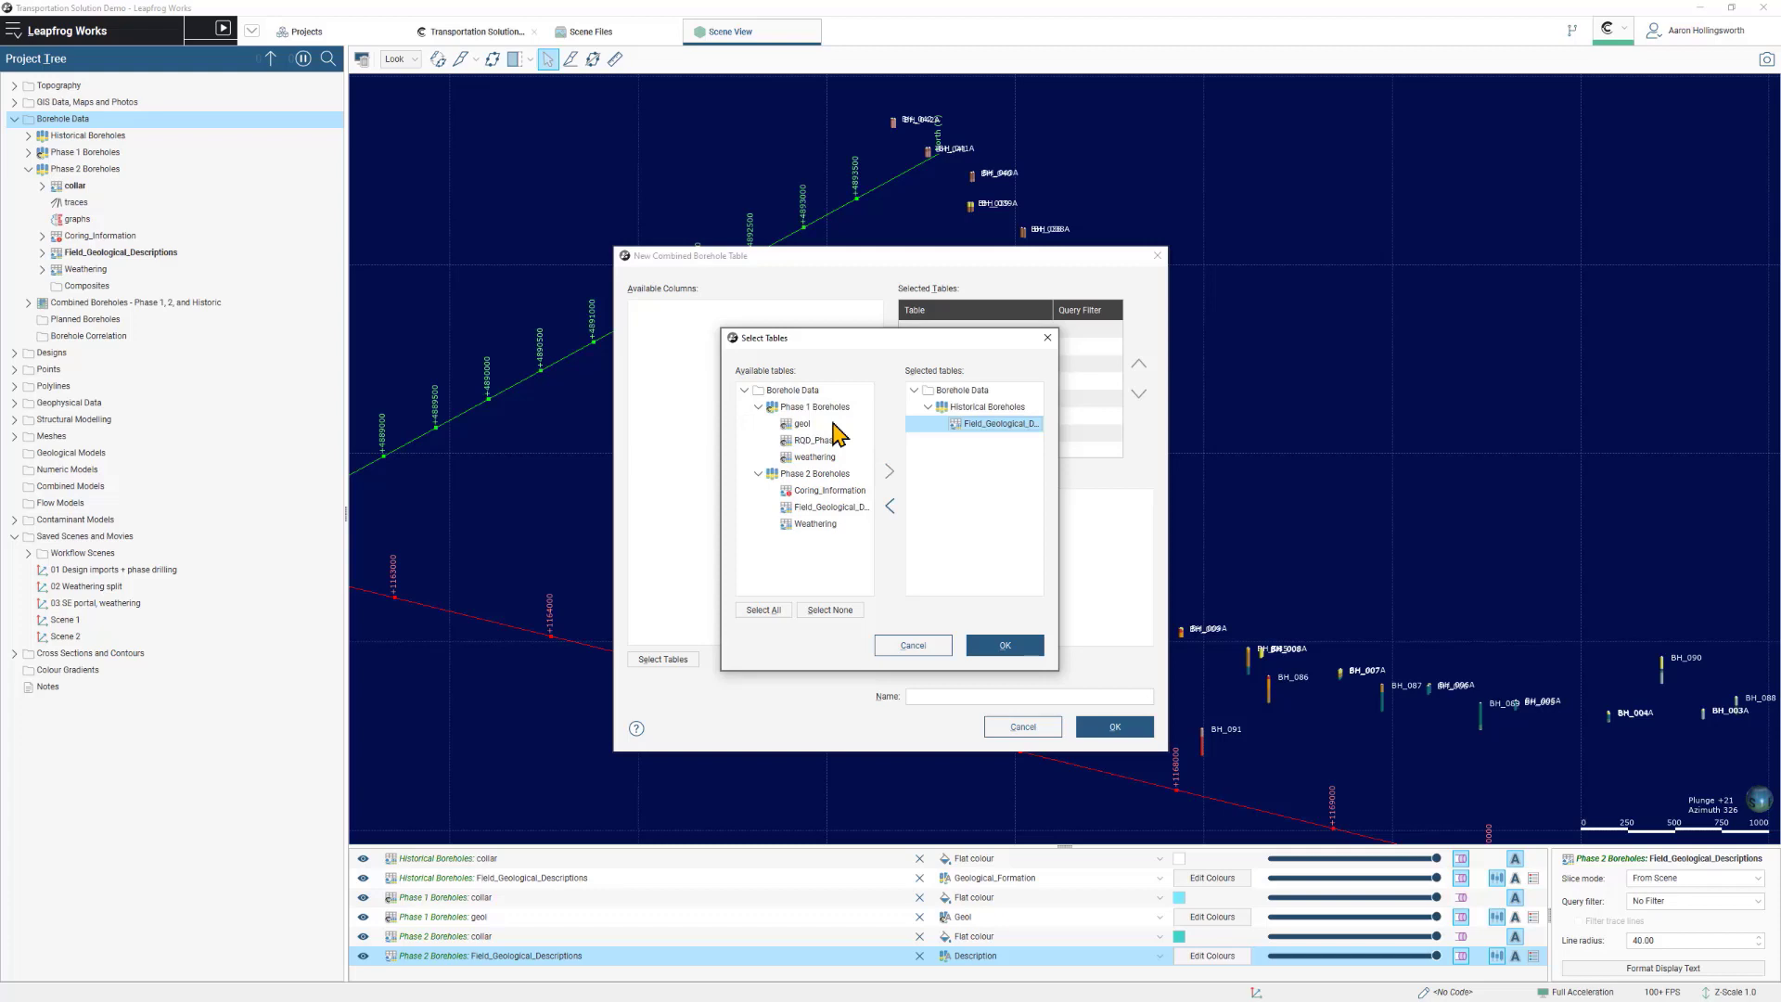
double_click(821, 424)
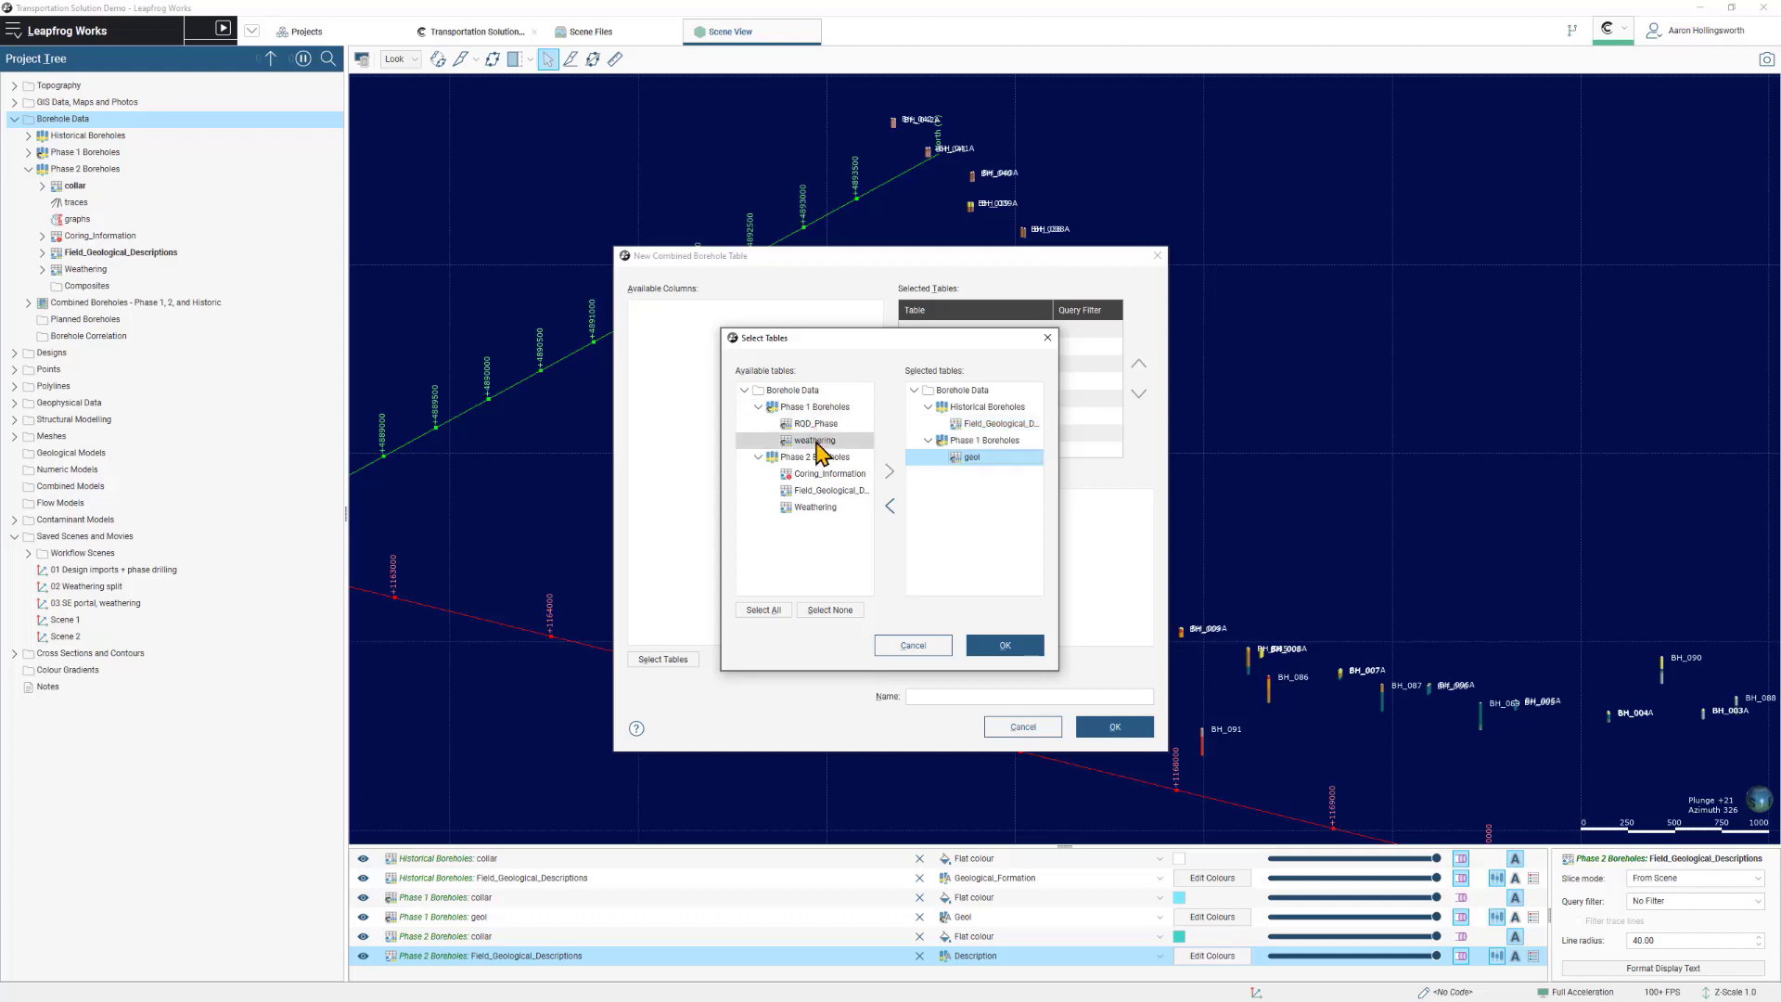
double_click(828, 492)
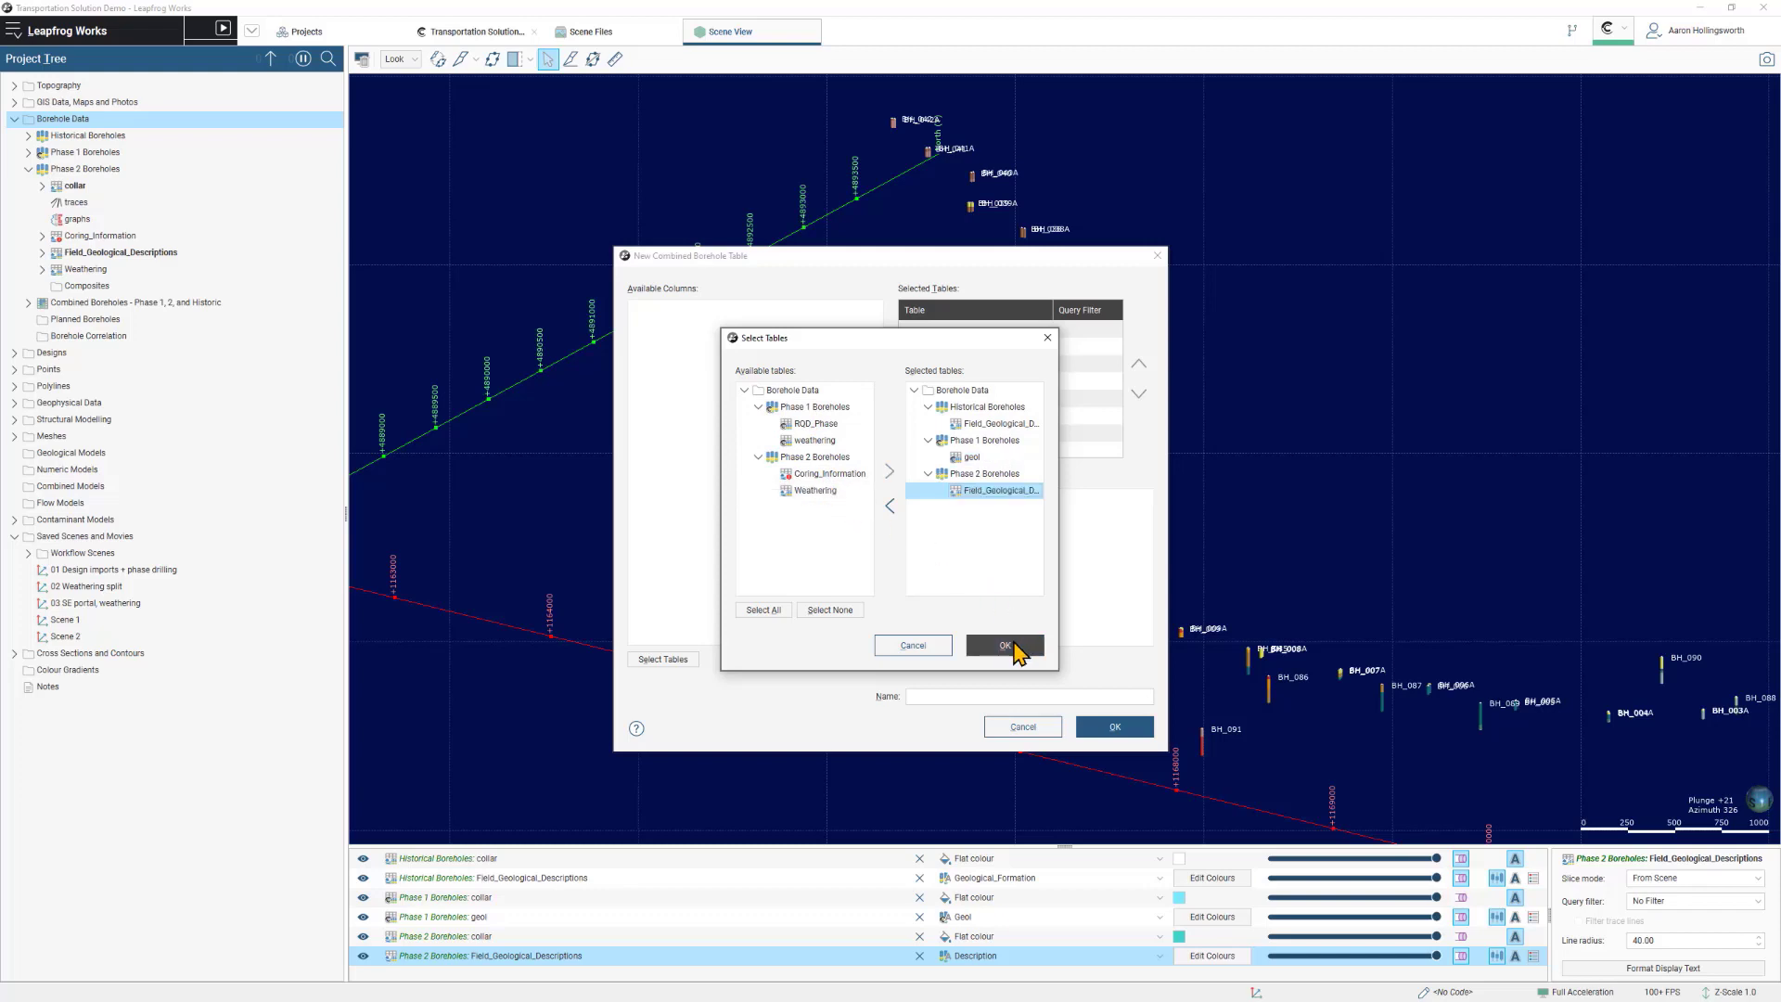
left_click(1018, 646)
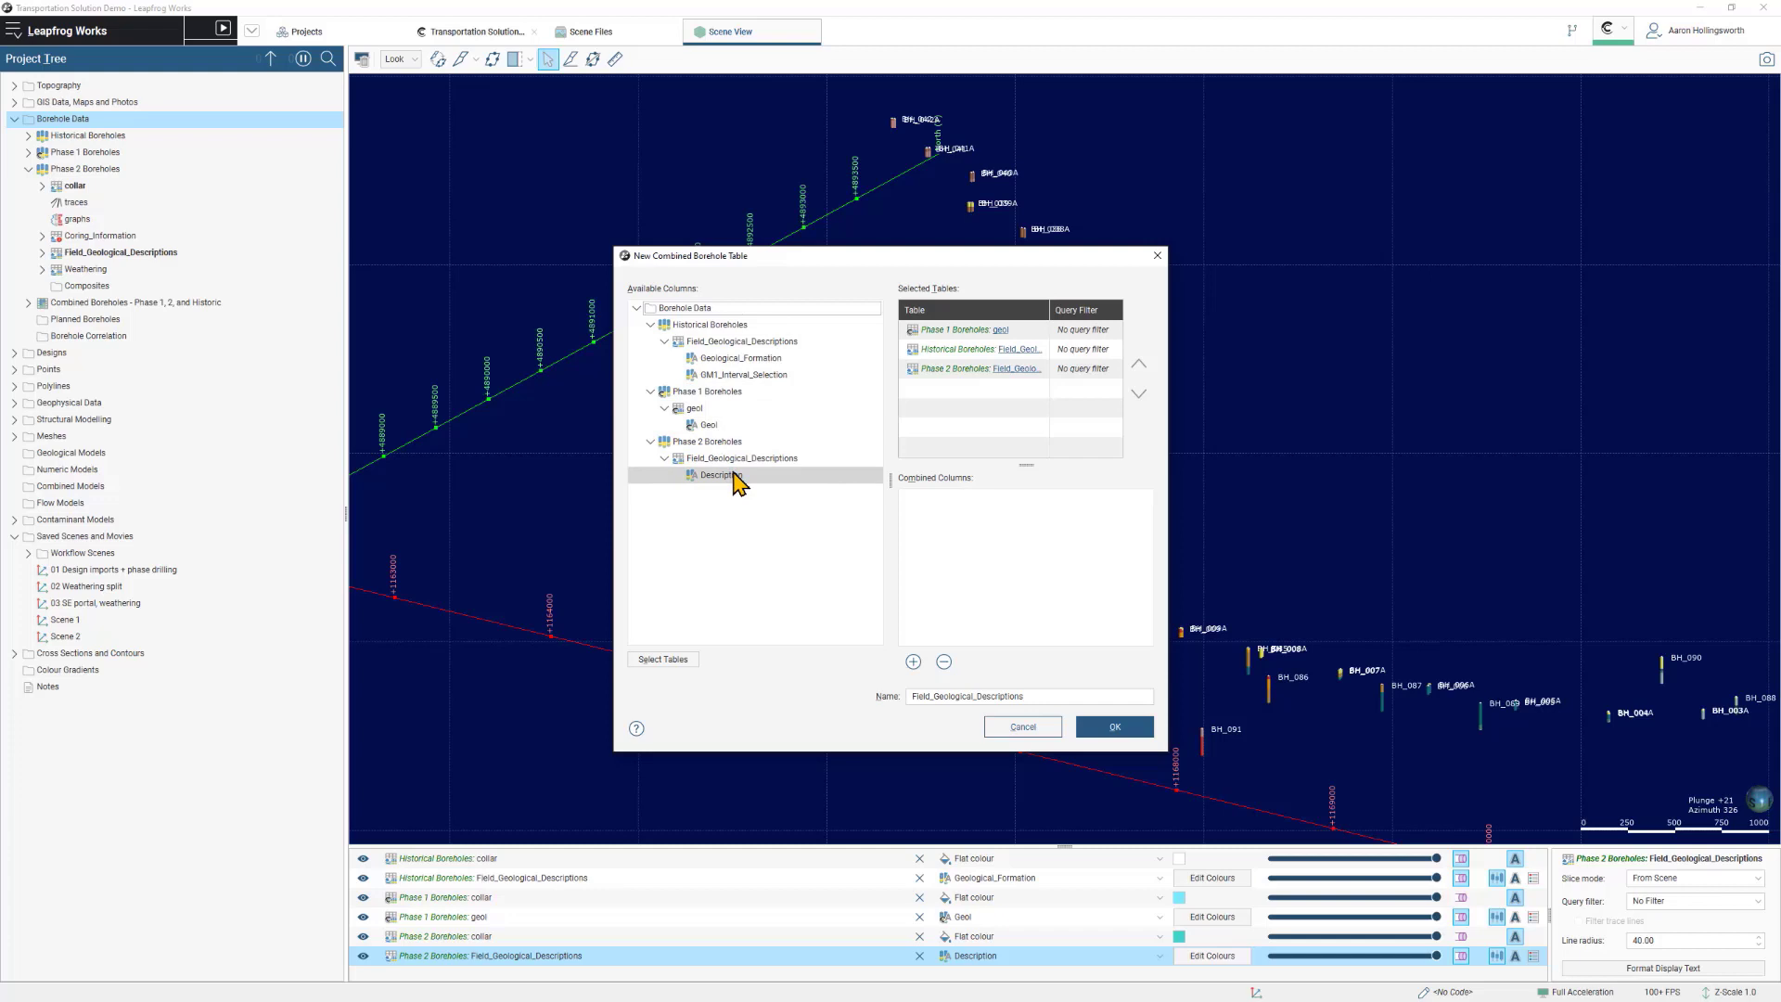
Combine the Historical Geological_Formation, Phase 1 Geol and Phase 2 Description columns into one Geological_Formation column.
left_click(737, 360)
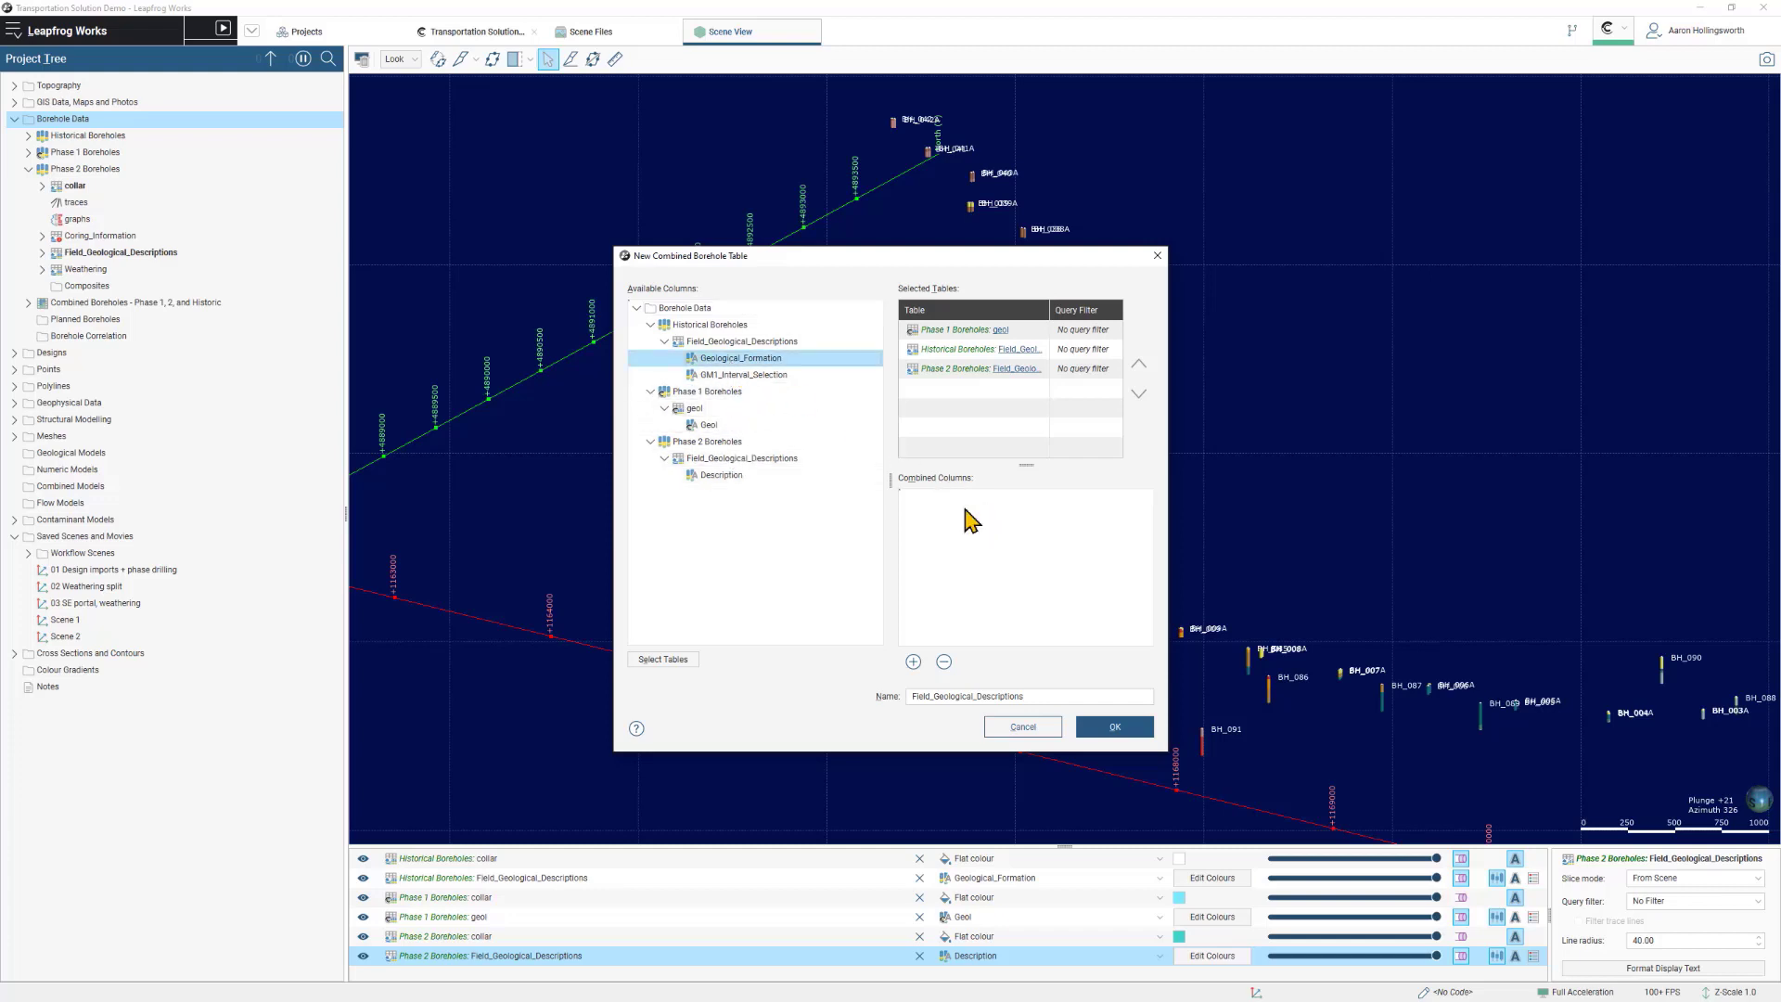
left_click_drag(971, 521, 971, 521)
left_click_drag(709, 424, 965, 501)
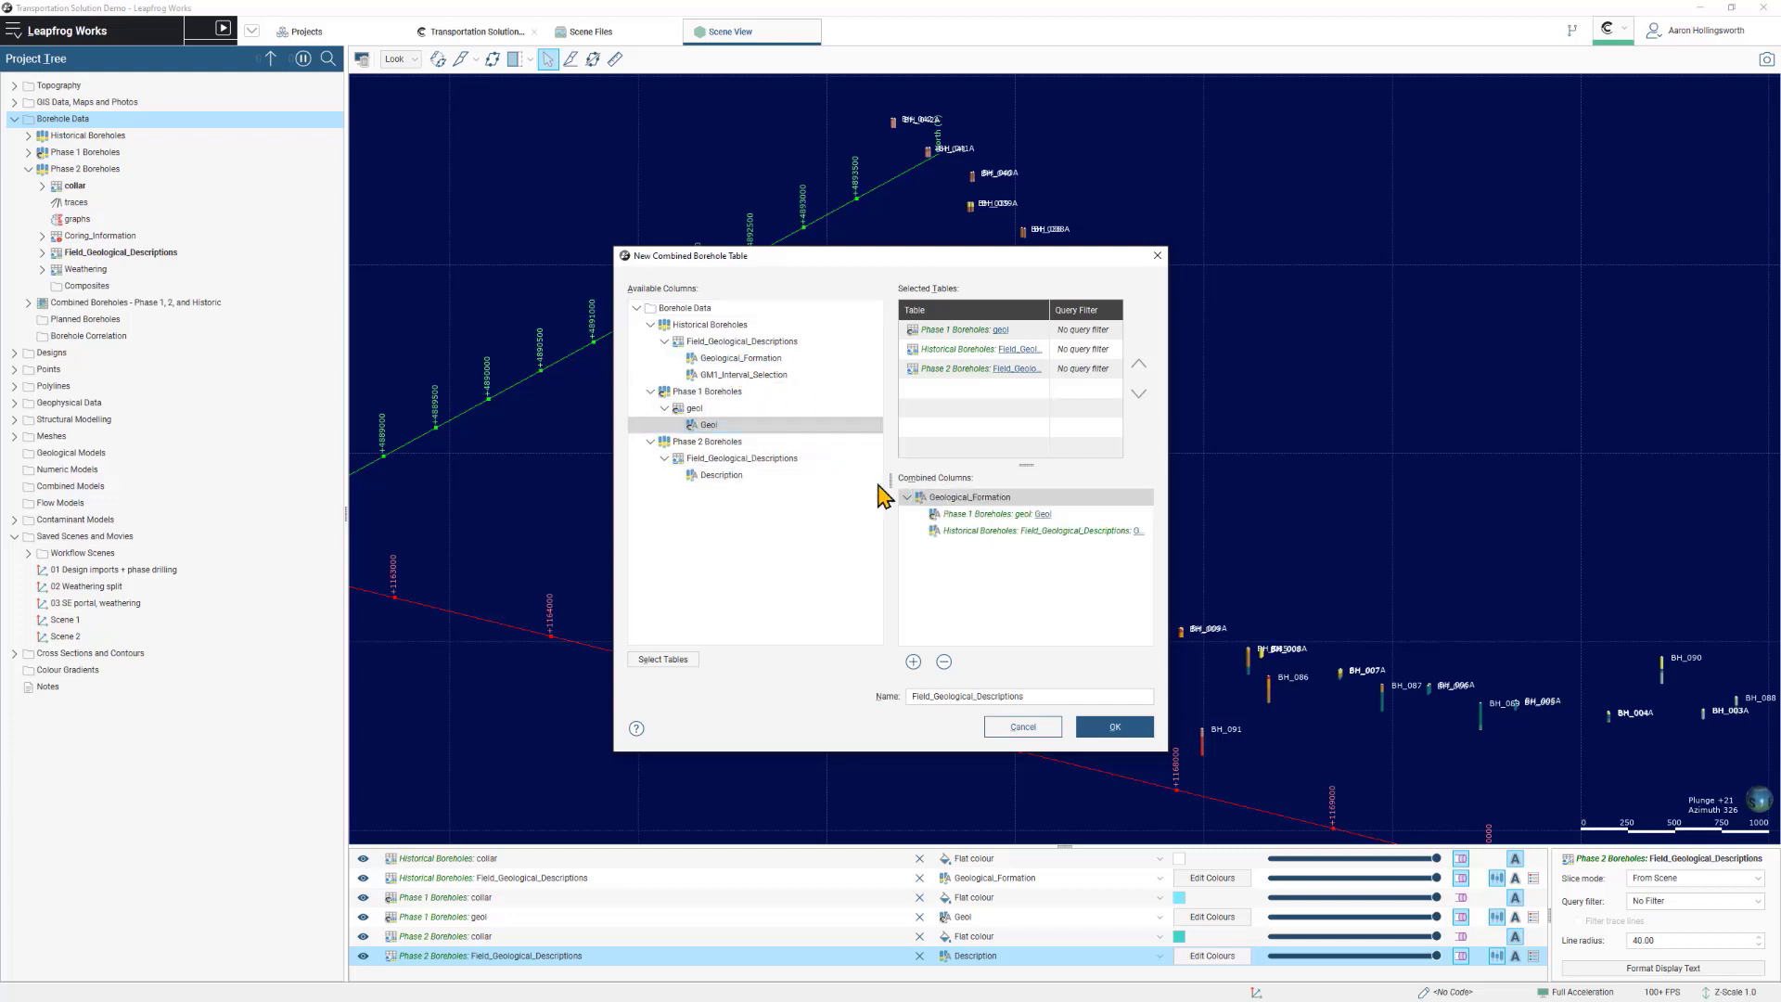
left_click_drag(733, 475, 1007, 504)
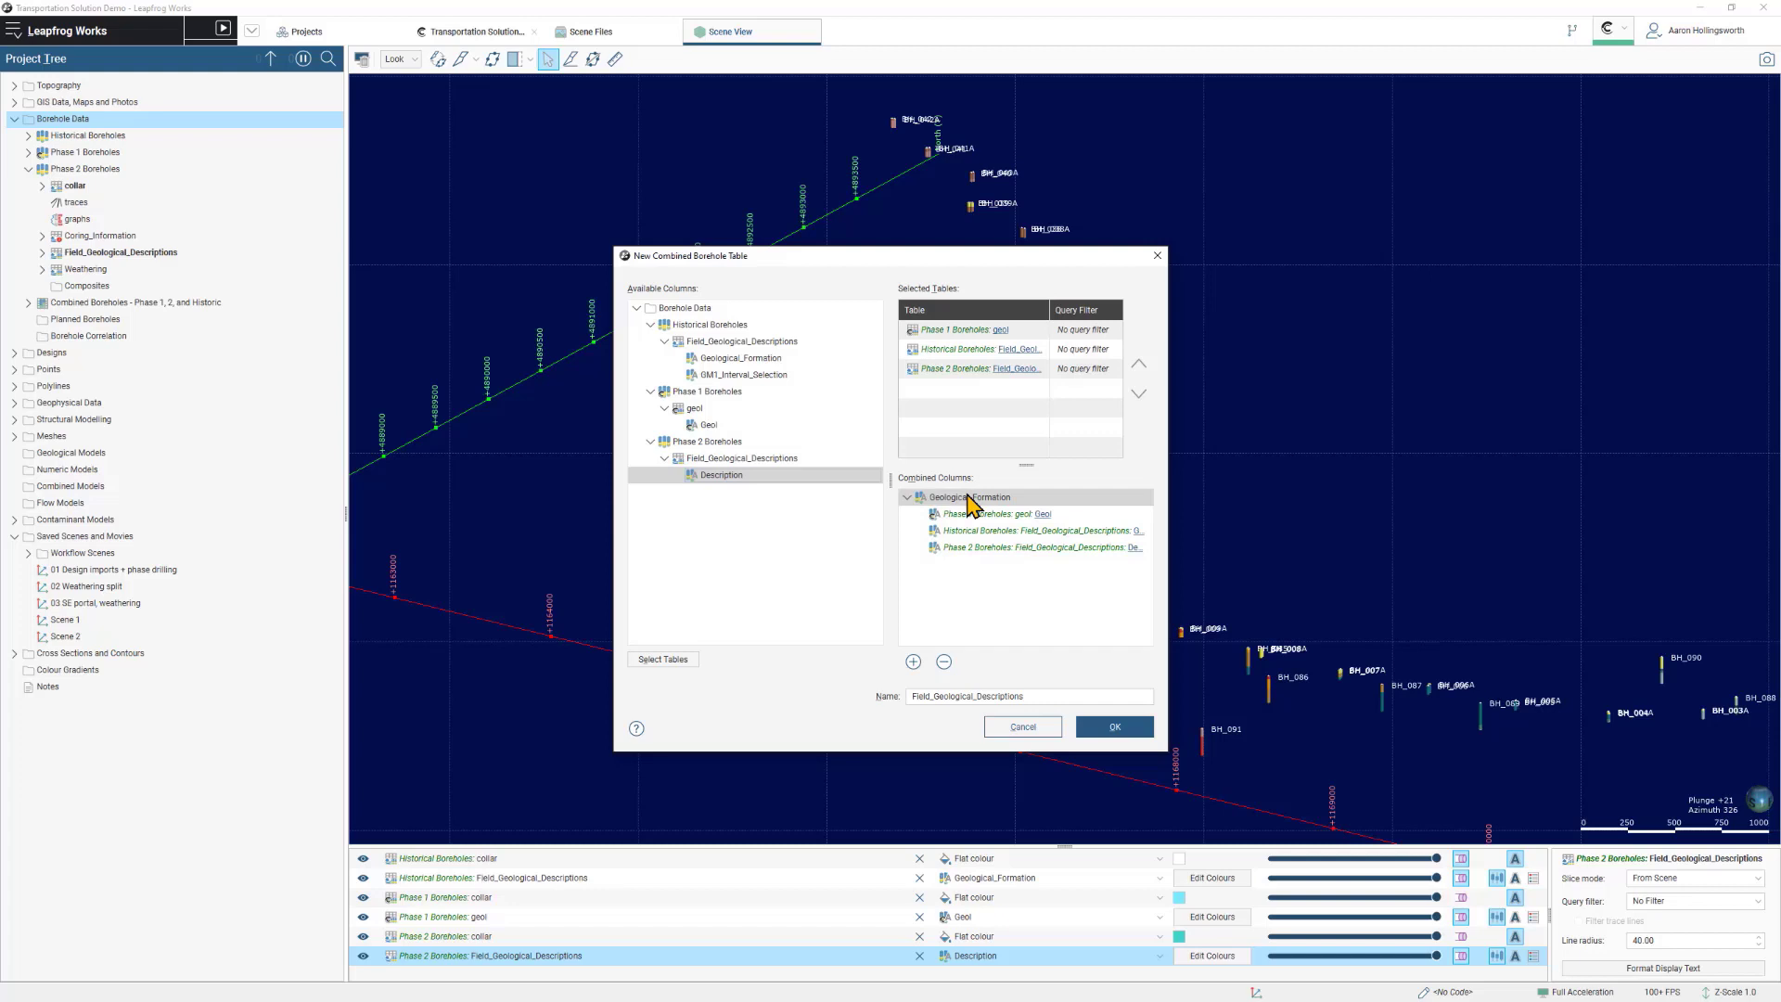
Give the Phase 2 Field_Geological_Descriptions table the highest priority and create the combined table.
left_click(949, 371)
left_click(1138, 364)
left_click(1138, 365)
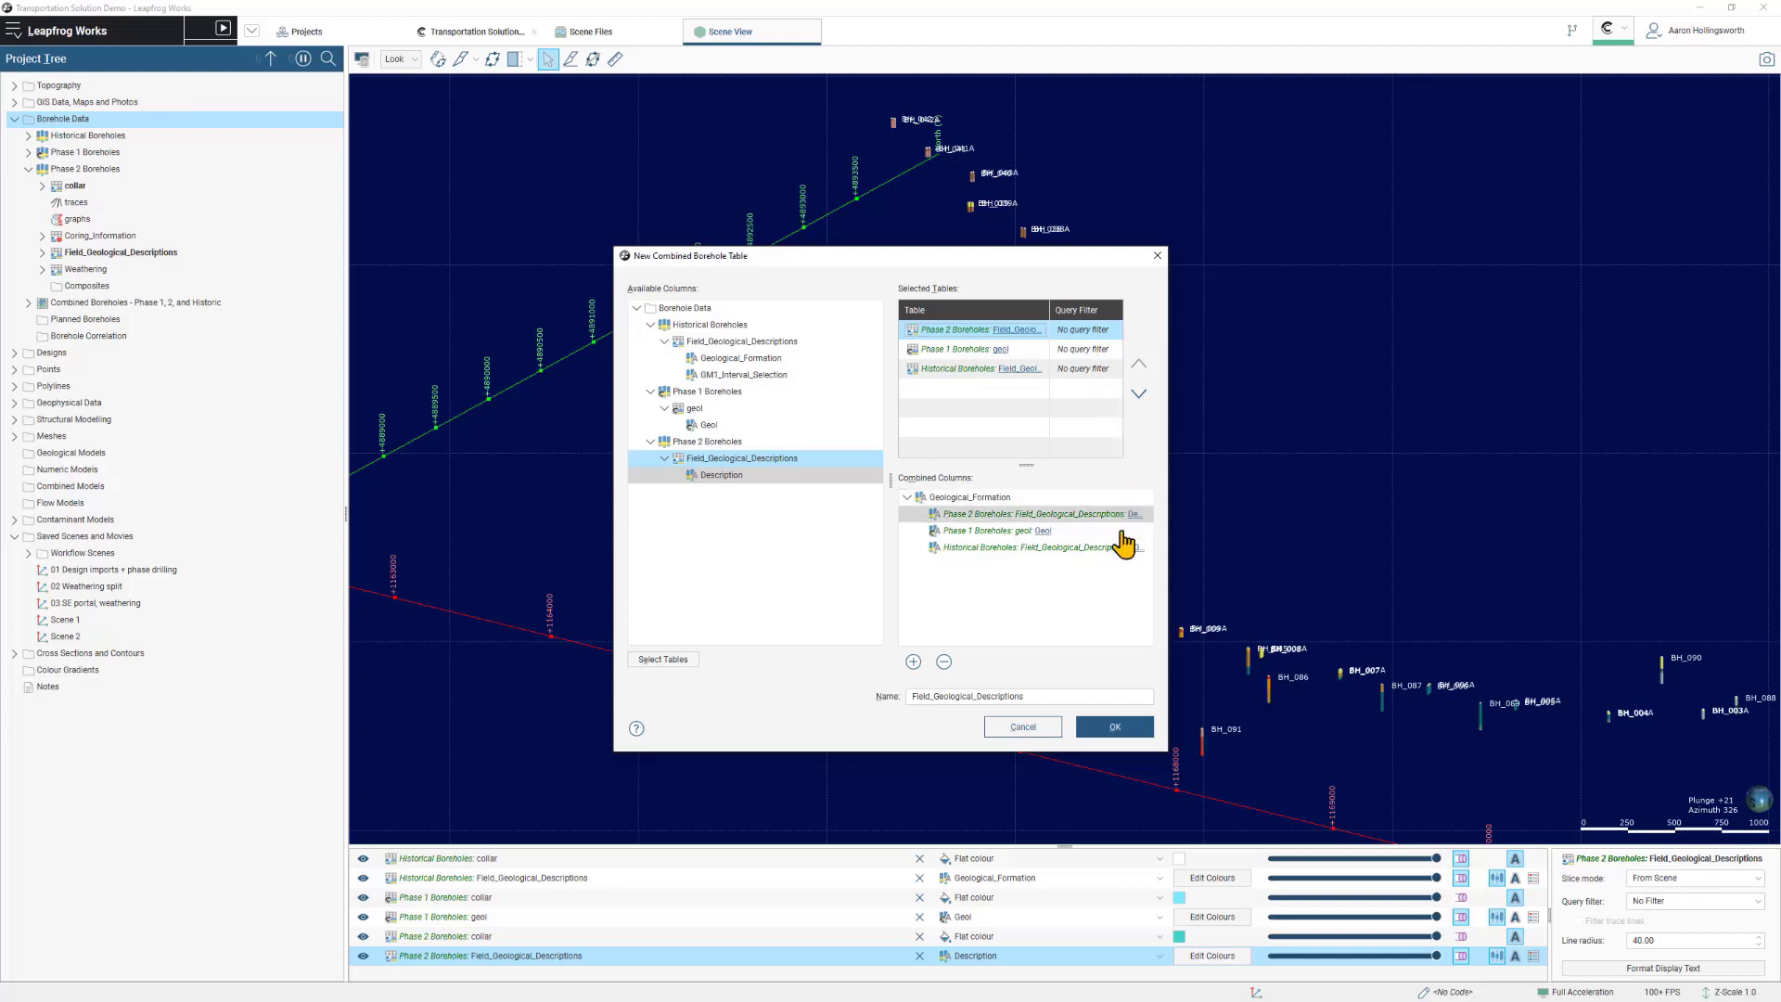
left_click(1123, 730)
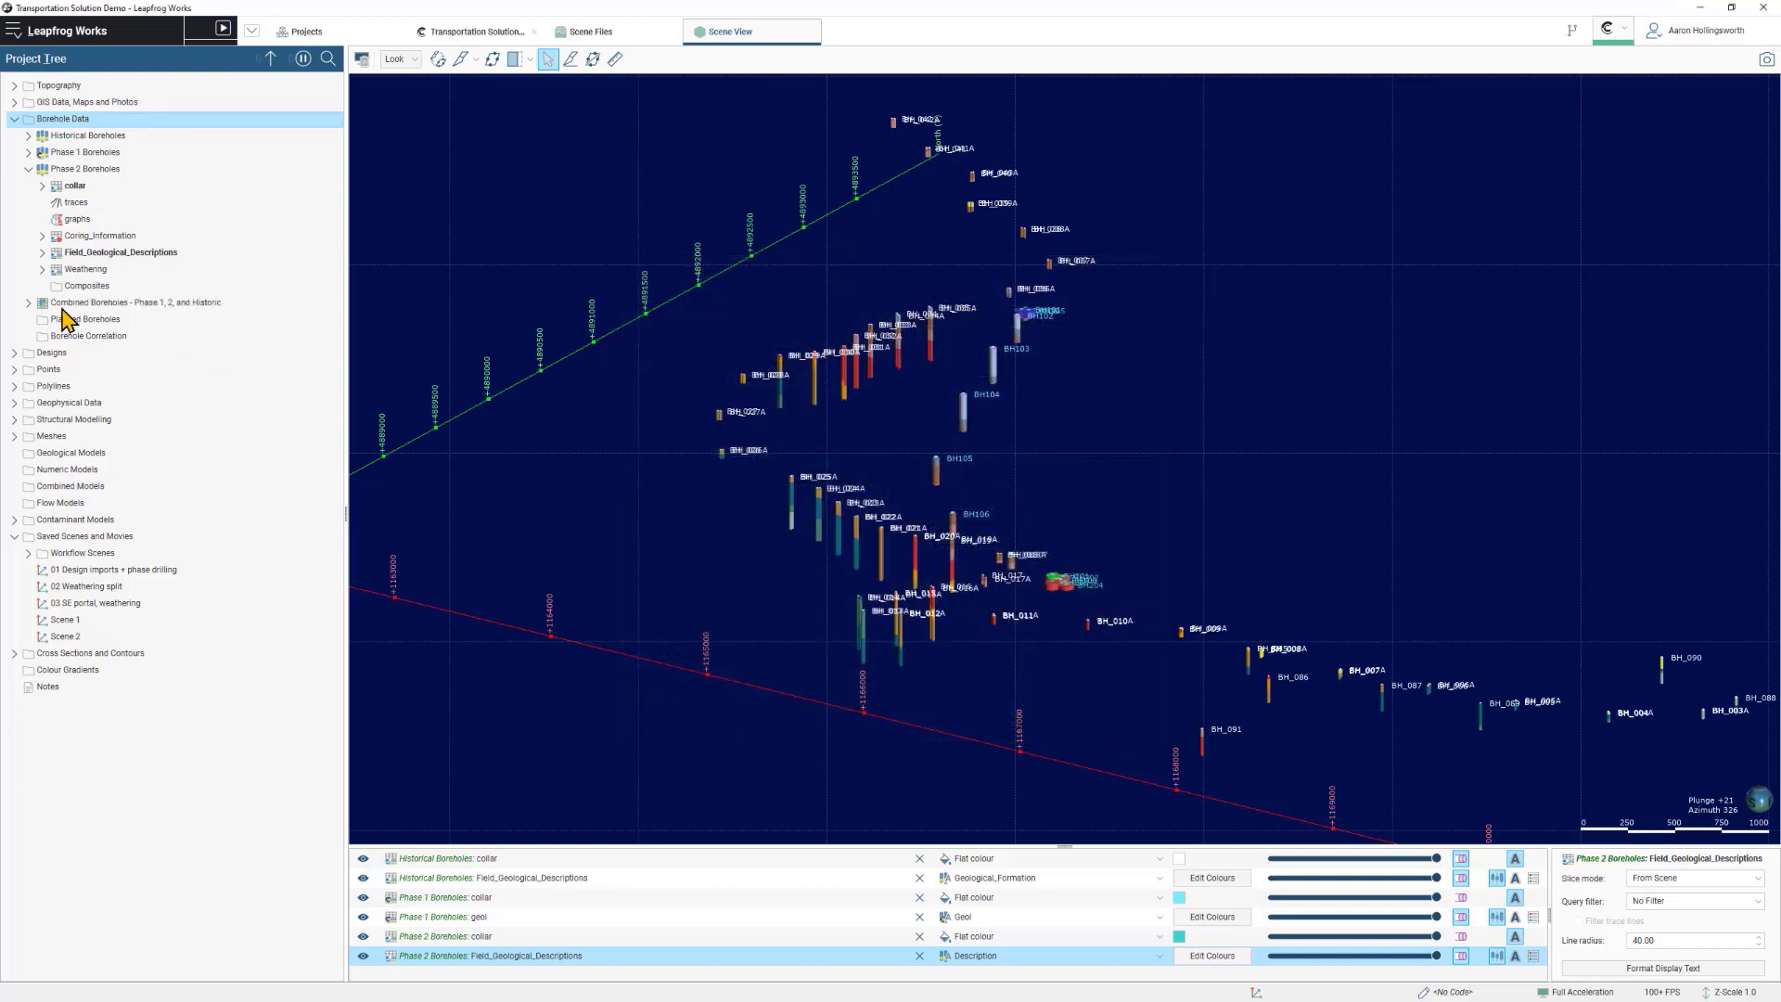
Clear the scene and display the Geological_Formation column of the combined Field_Geological_Descriptions table.
left_click(29, 302)
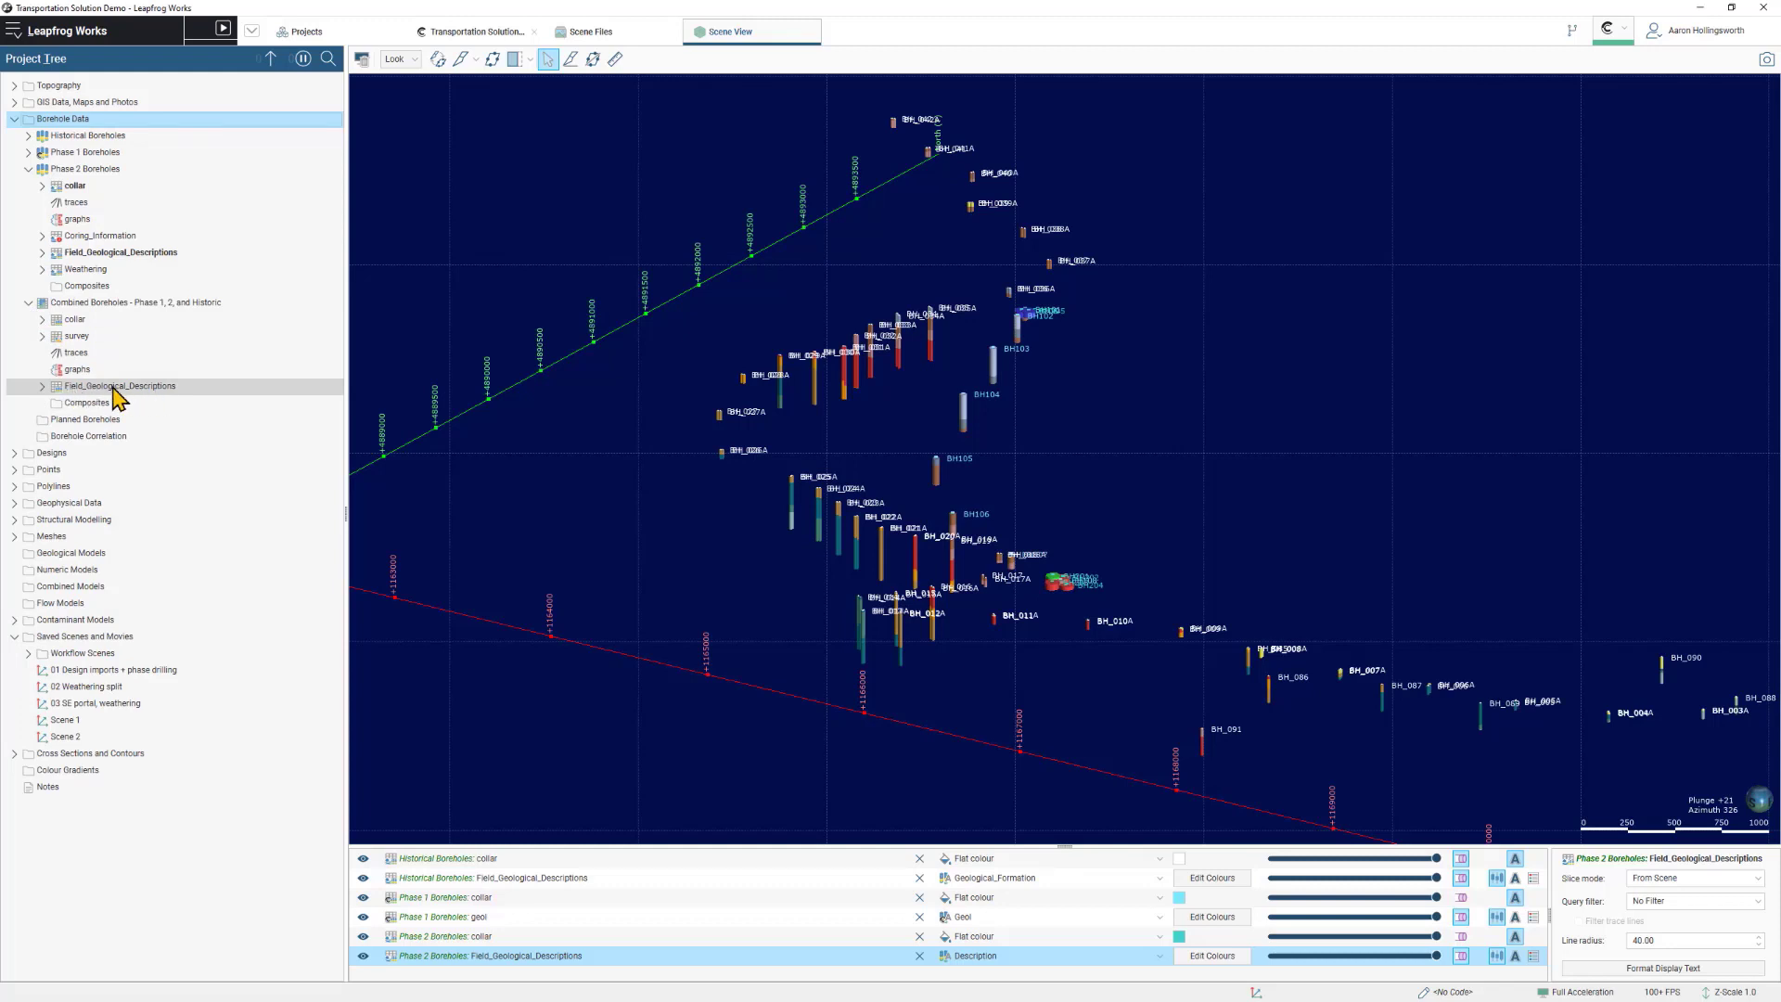
left_click(41, 386)
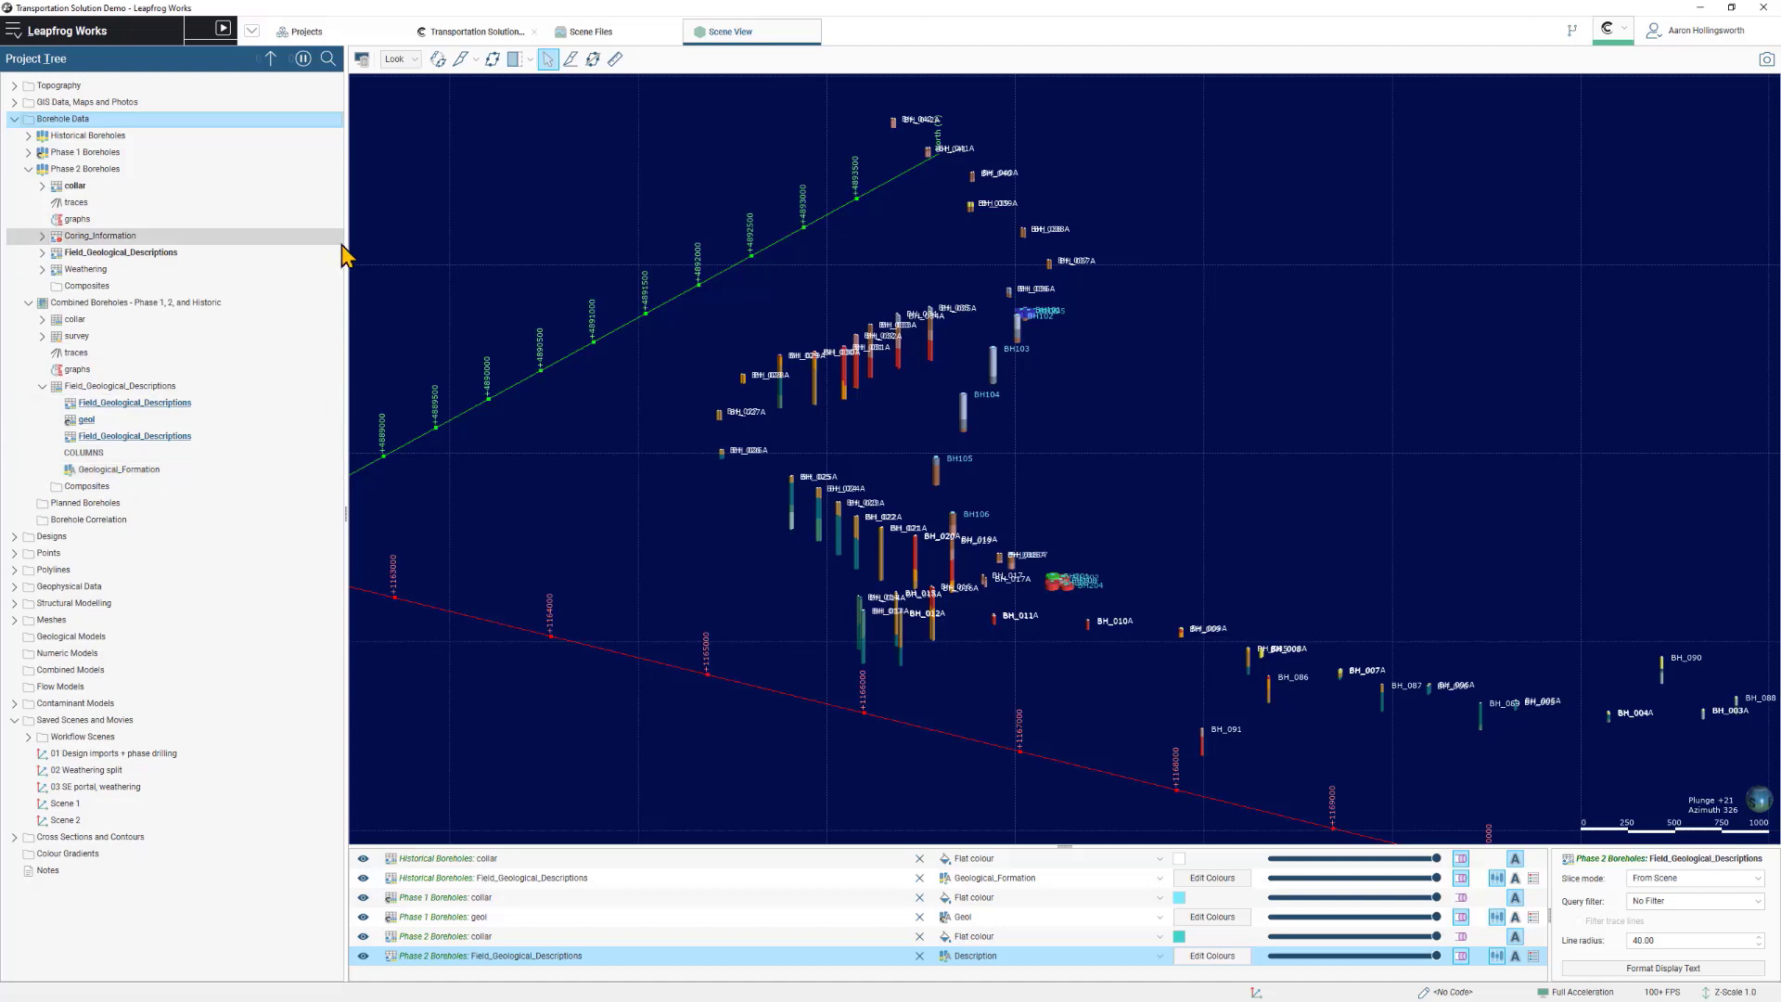
left_click(361, 59)
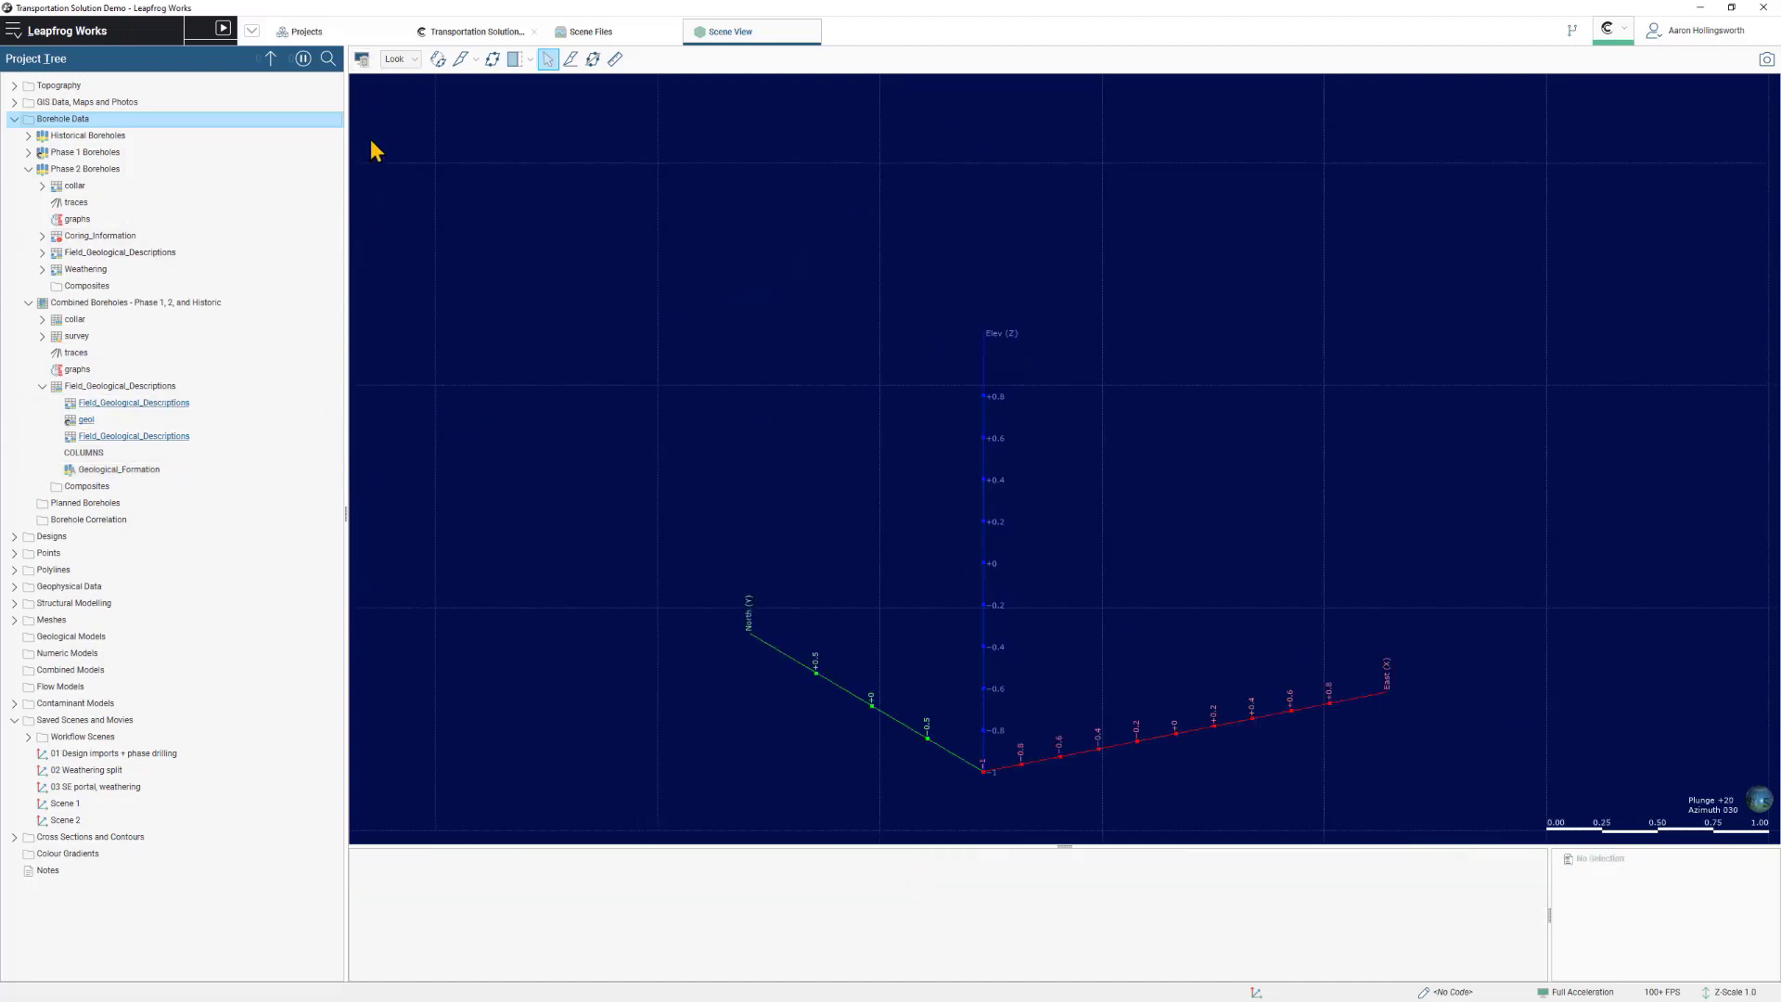
left_click_drag(119, 471, 659, 483)
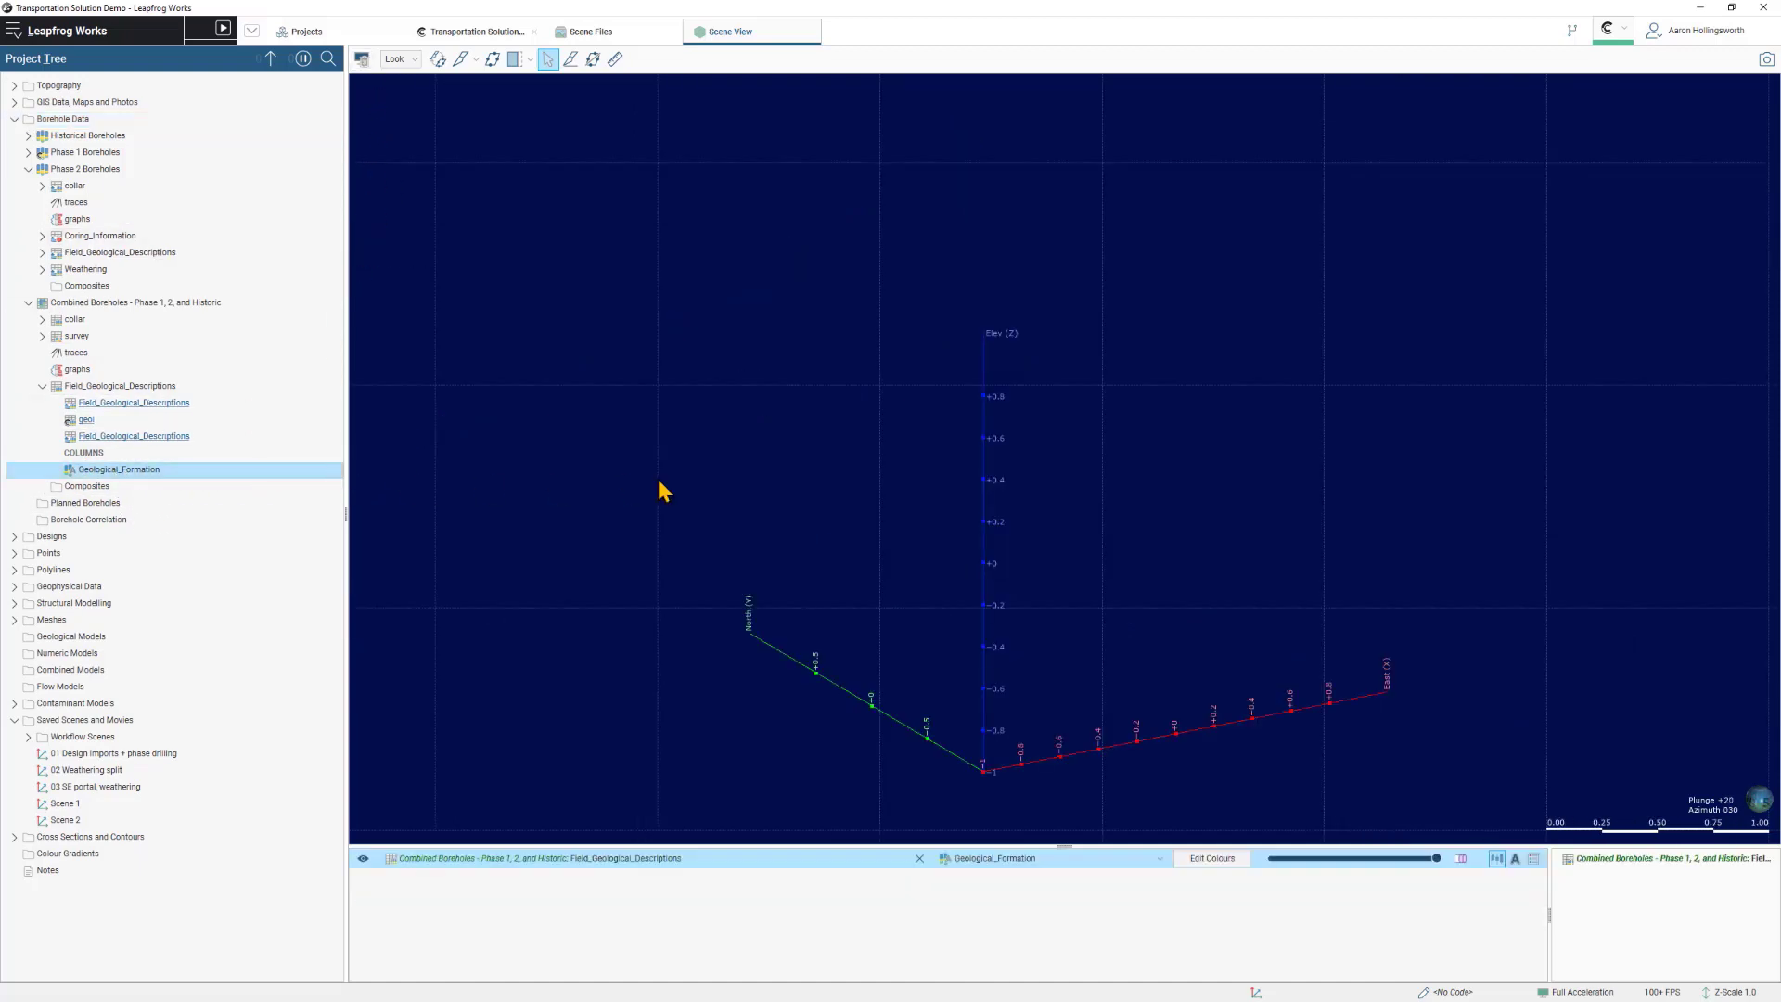
left_click_drag(1193, 569, 840, 579)
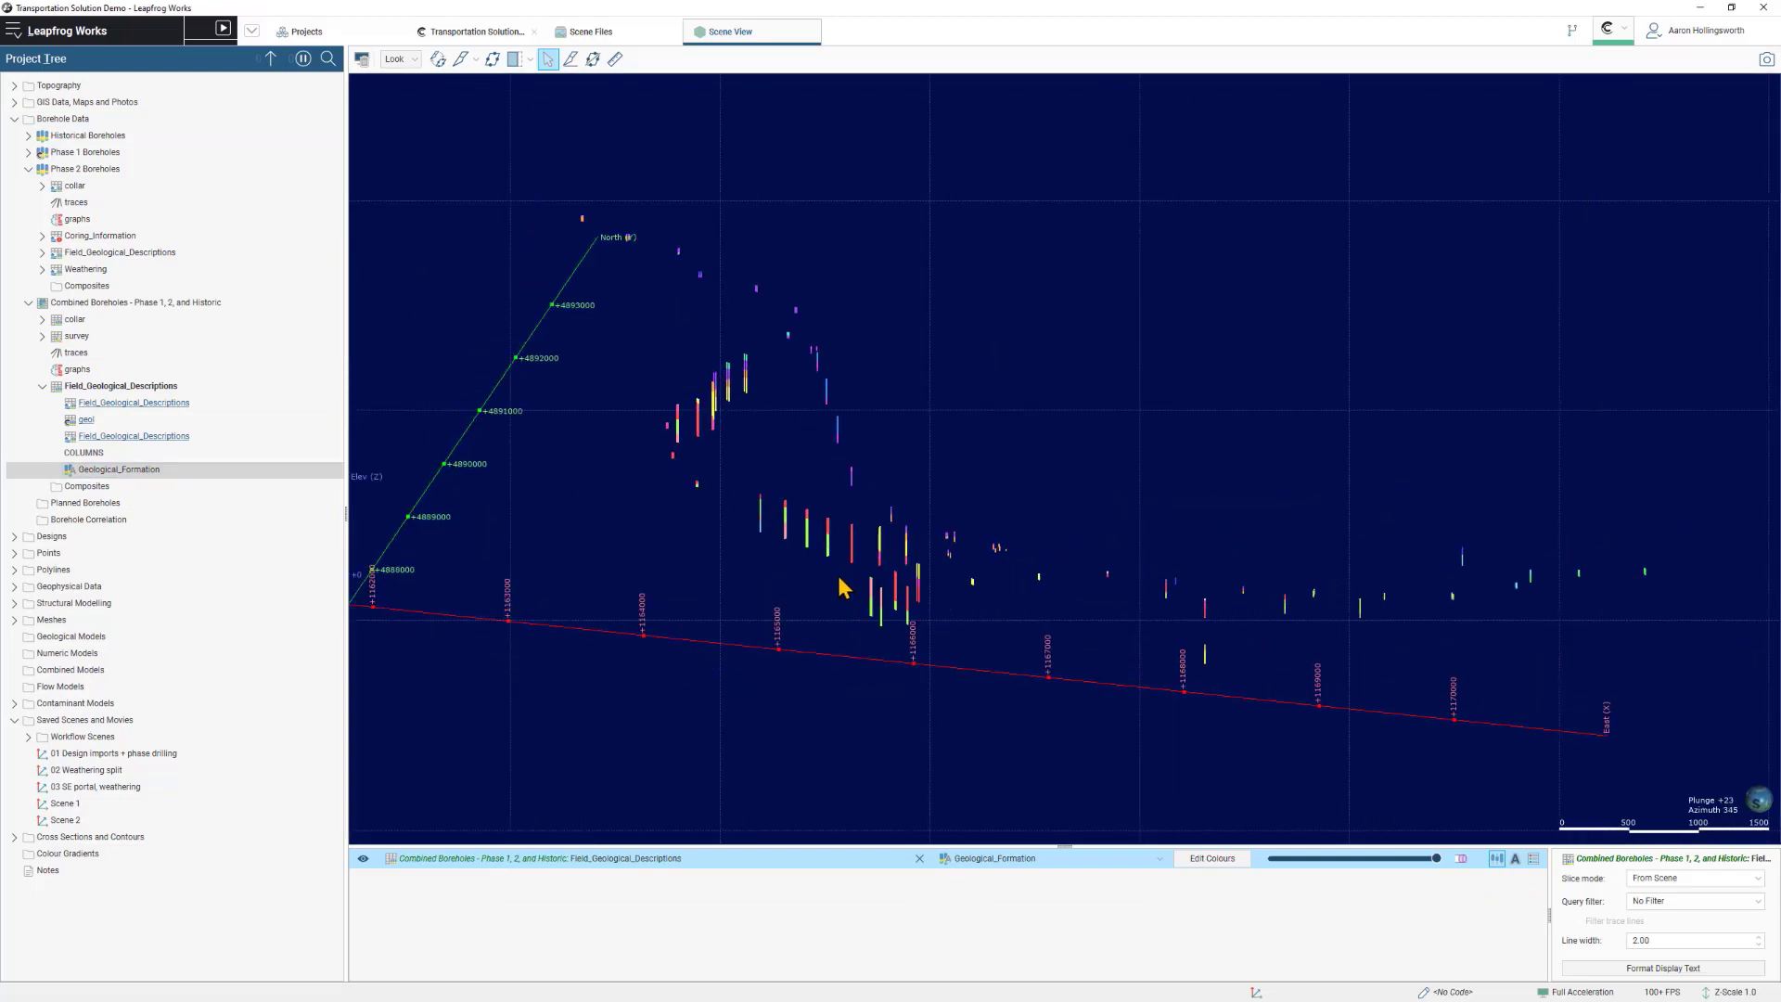
left_click_drag(1140, 598, 1110, 586)
scroll(1110, 586, "up", 2)
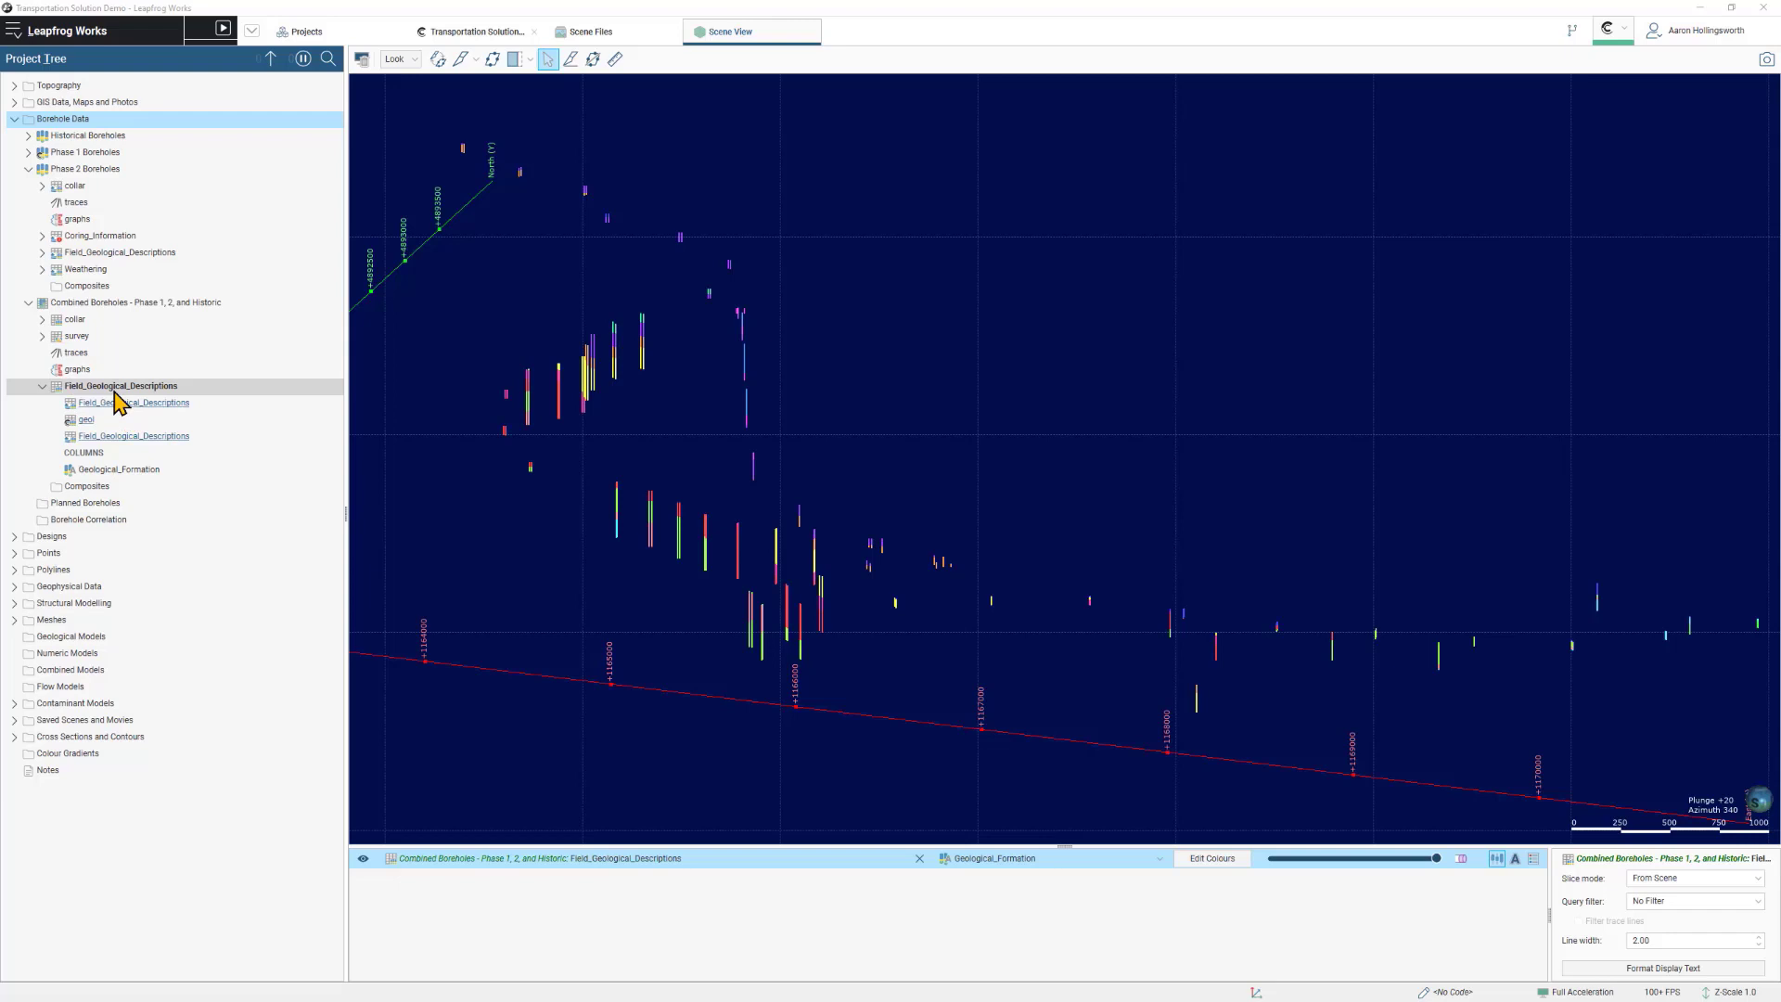
Create a combined interval values table for RQD from the Phase 1 RQD_Phase and Phase 2 Coring_Information tables.
right_click(145, 304)
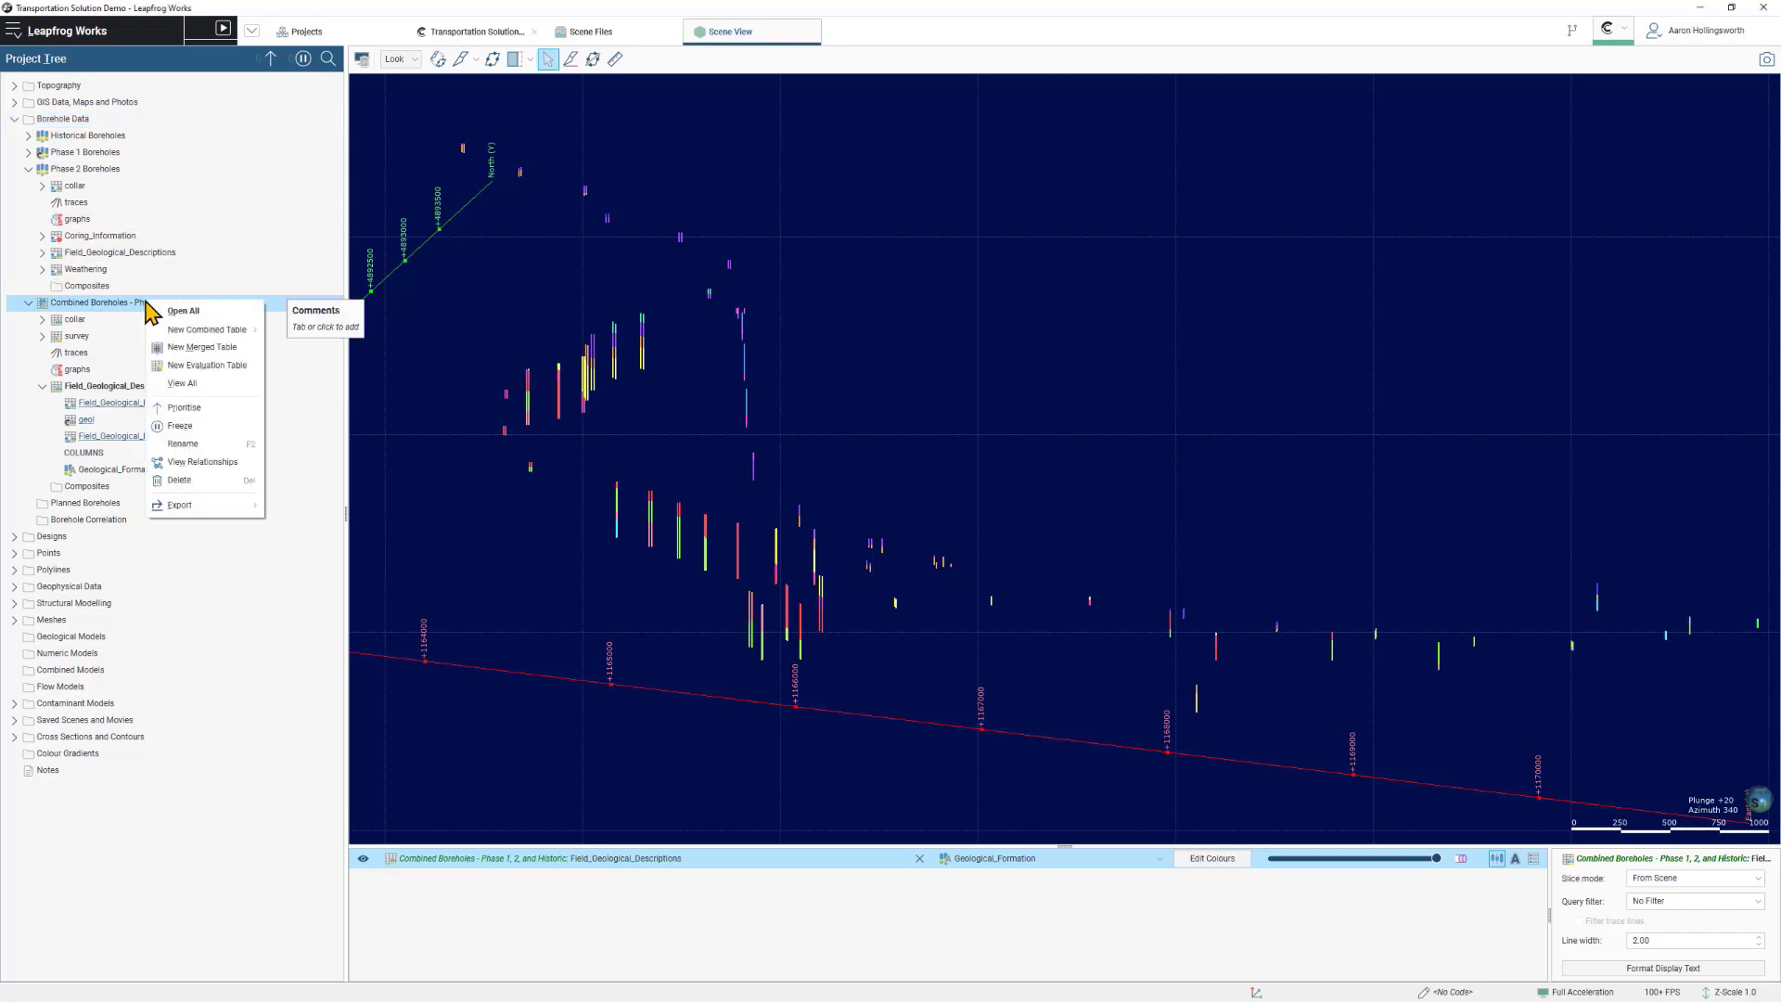
mouse_move(215, 330)
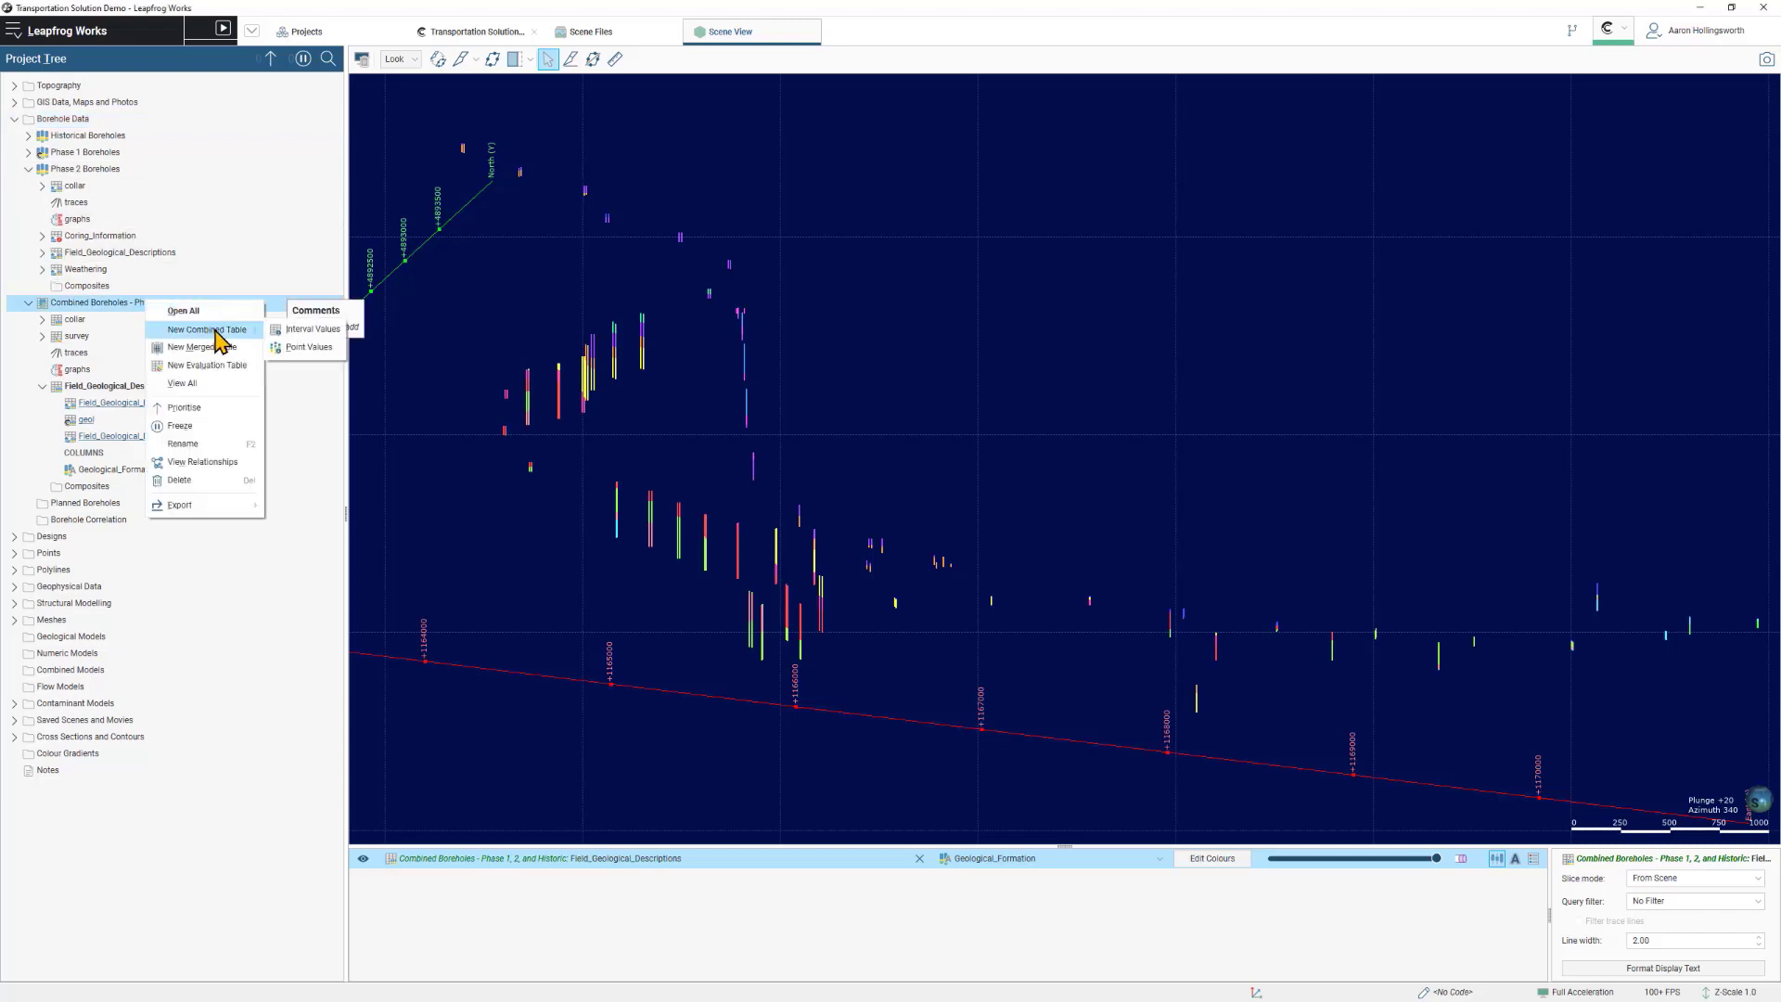
left_click(327, 341)
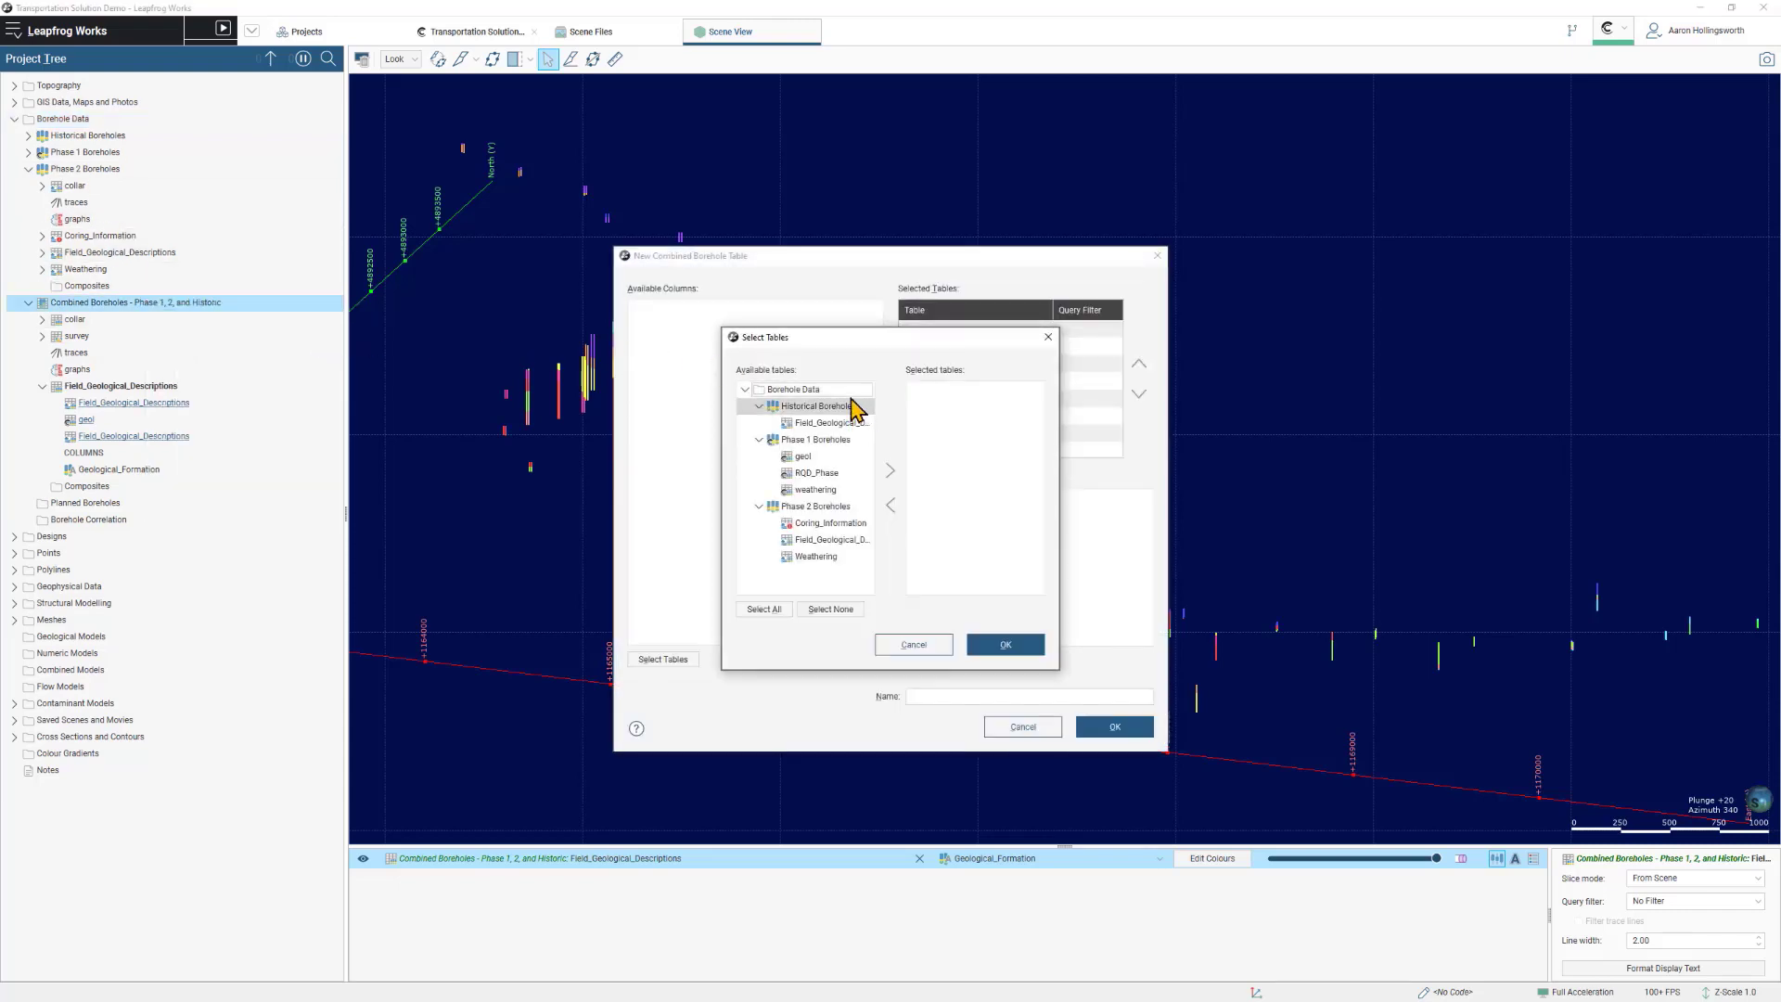
double_click(830, 474)
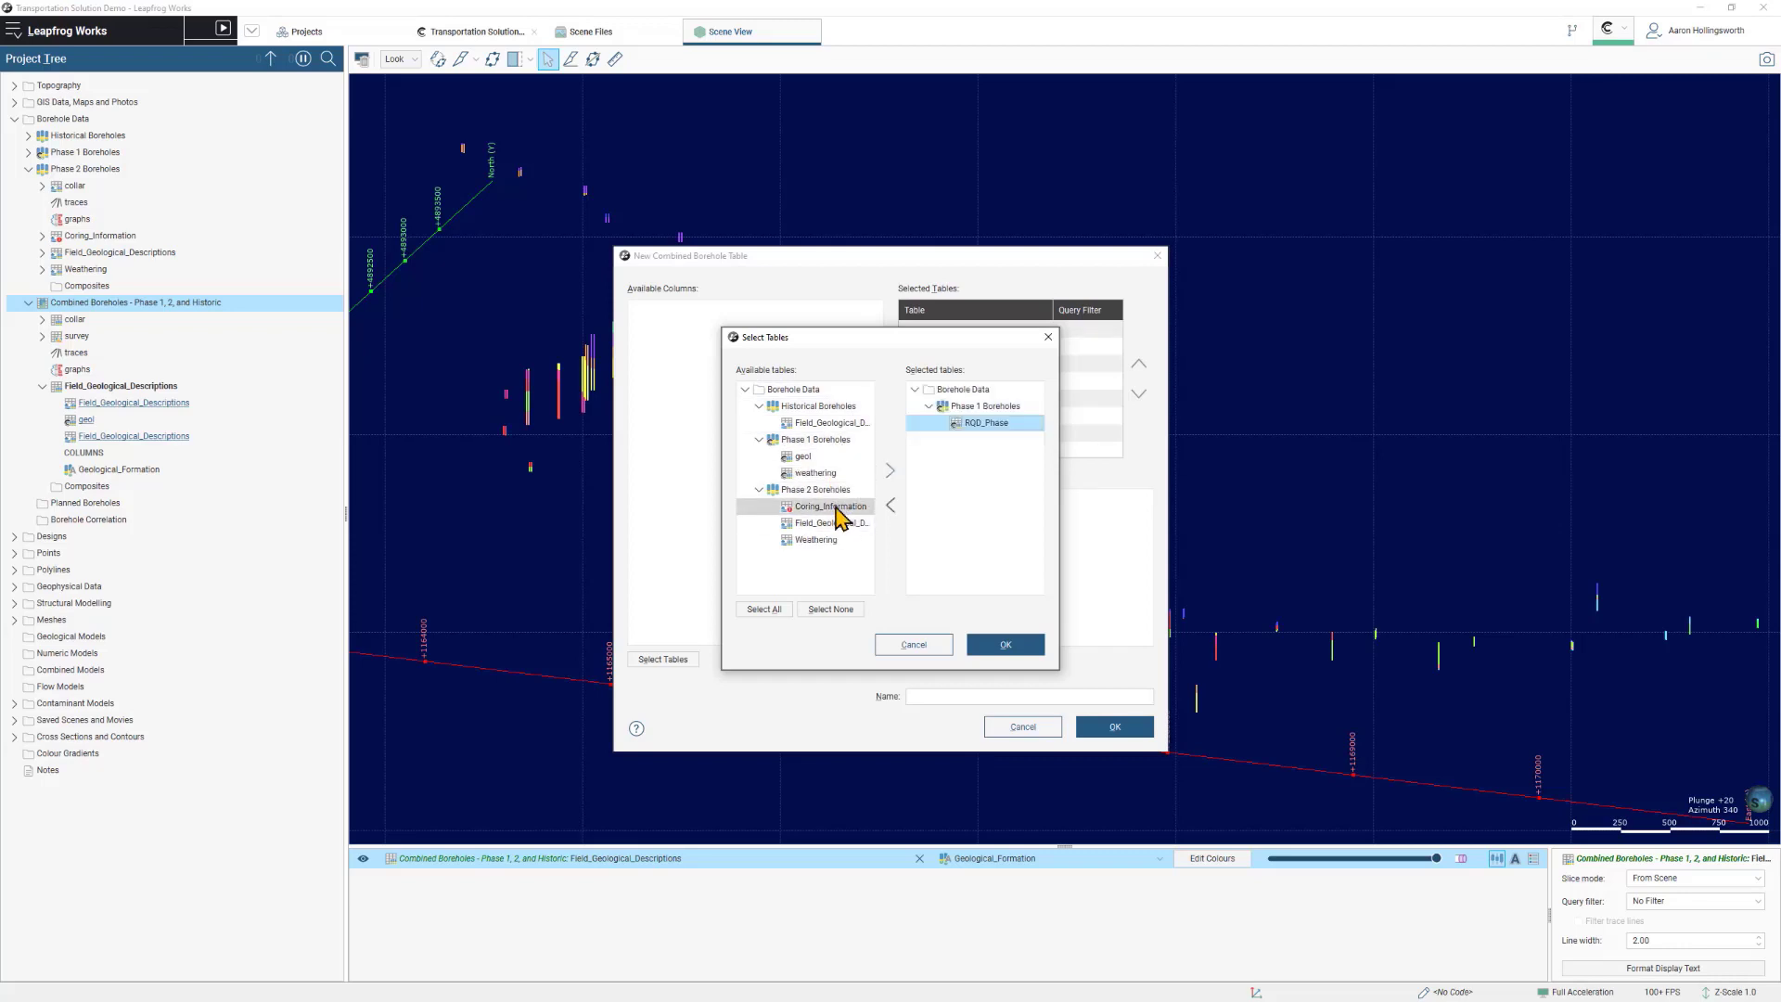
double_click(842, 508)
left_click(1024, 642)
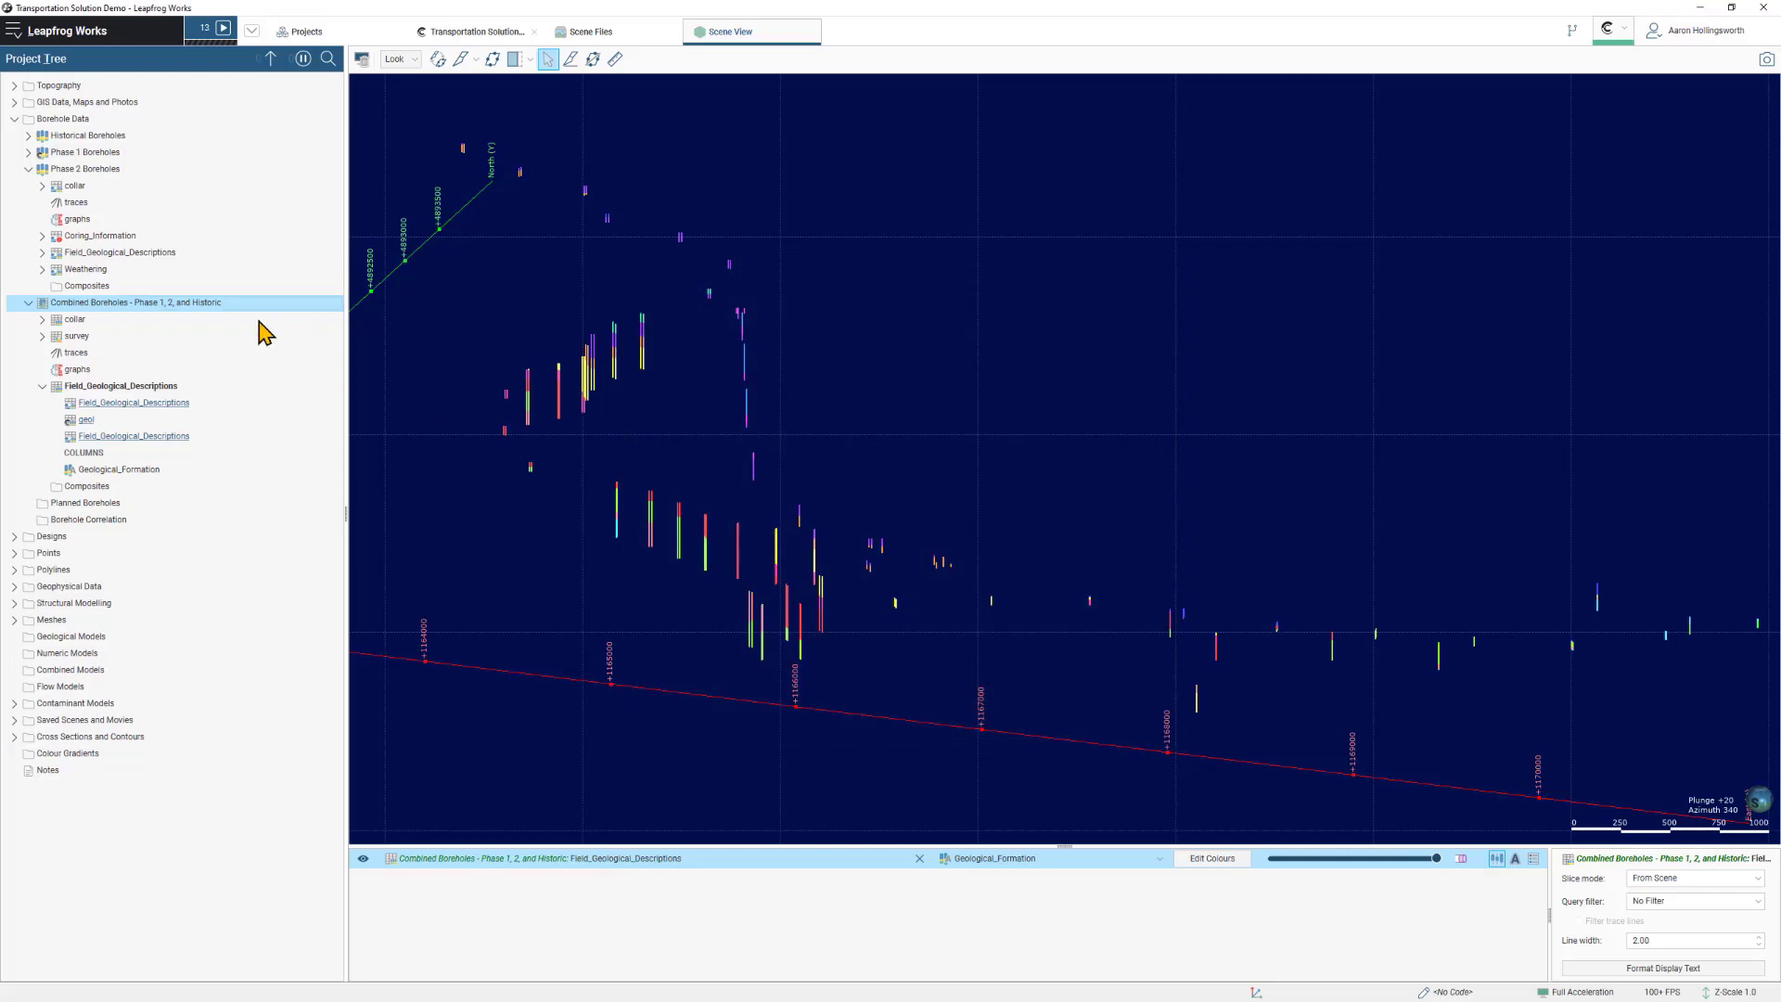
Start another combined interval values table in the combined boreholes using the Phase 1 weathering and Phase 2 Weathering tables.
right_click(227, 304)
mouse_move(289, 332)
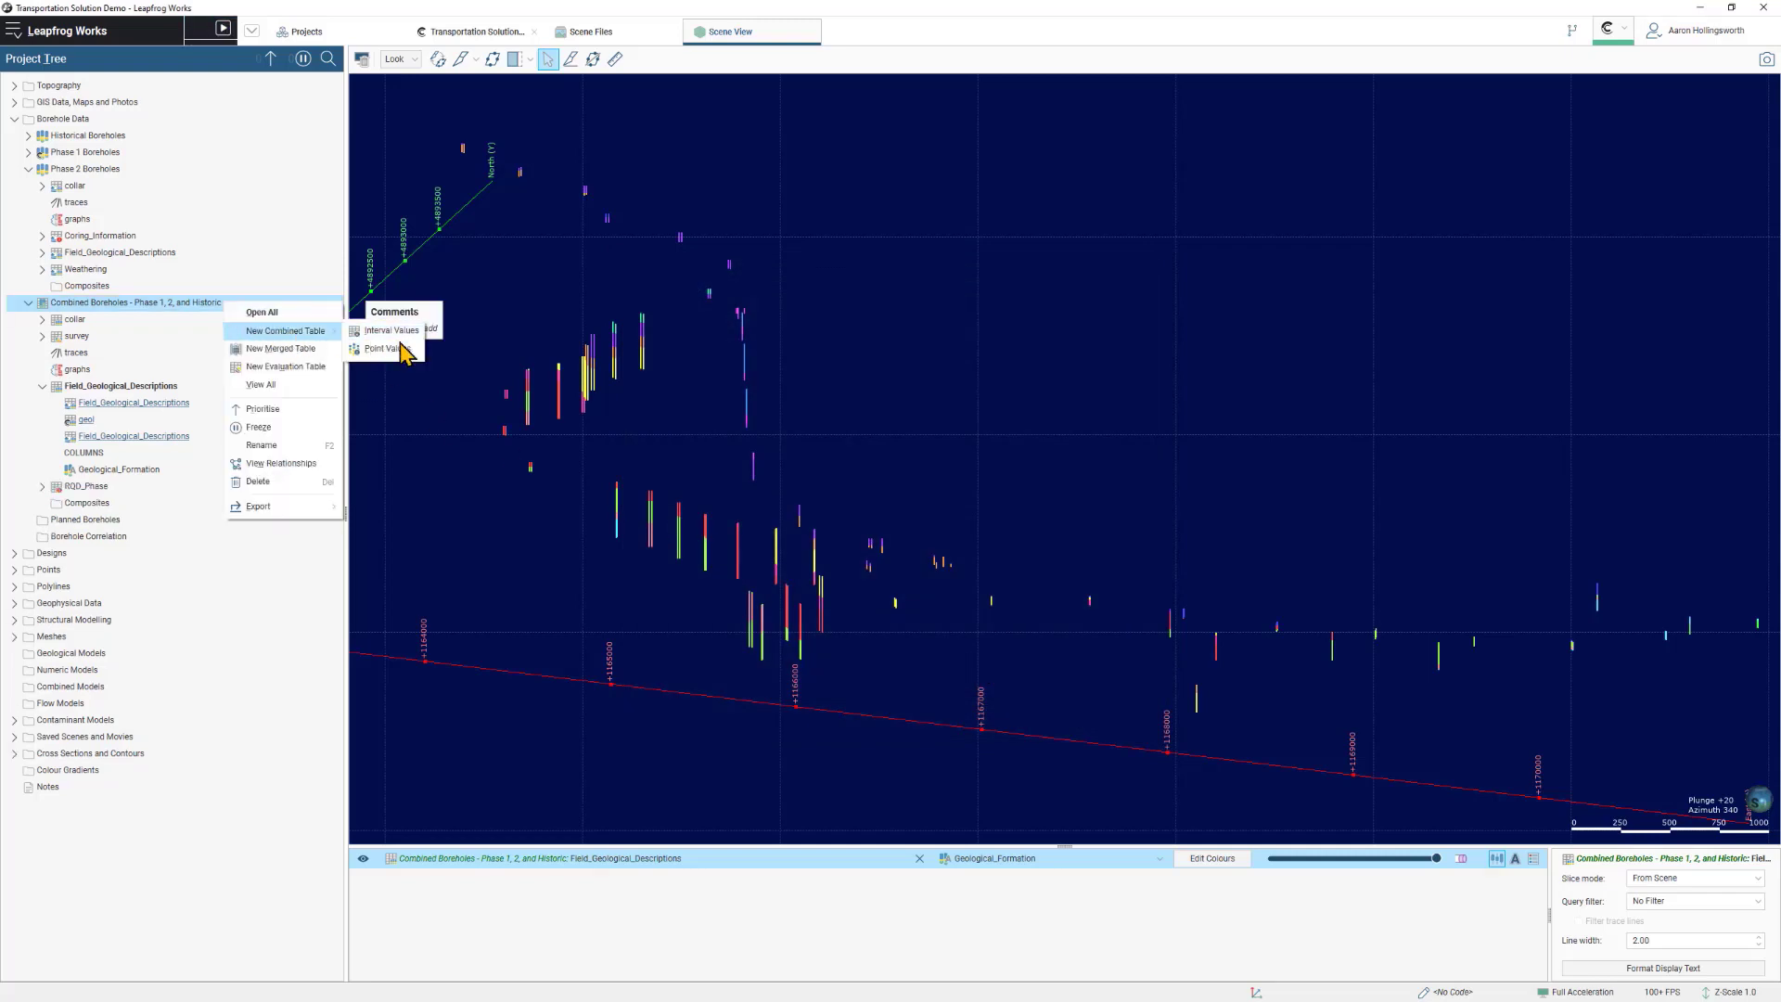
left_click(399, 352)
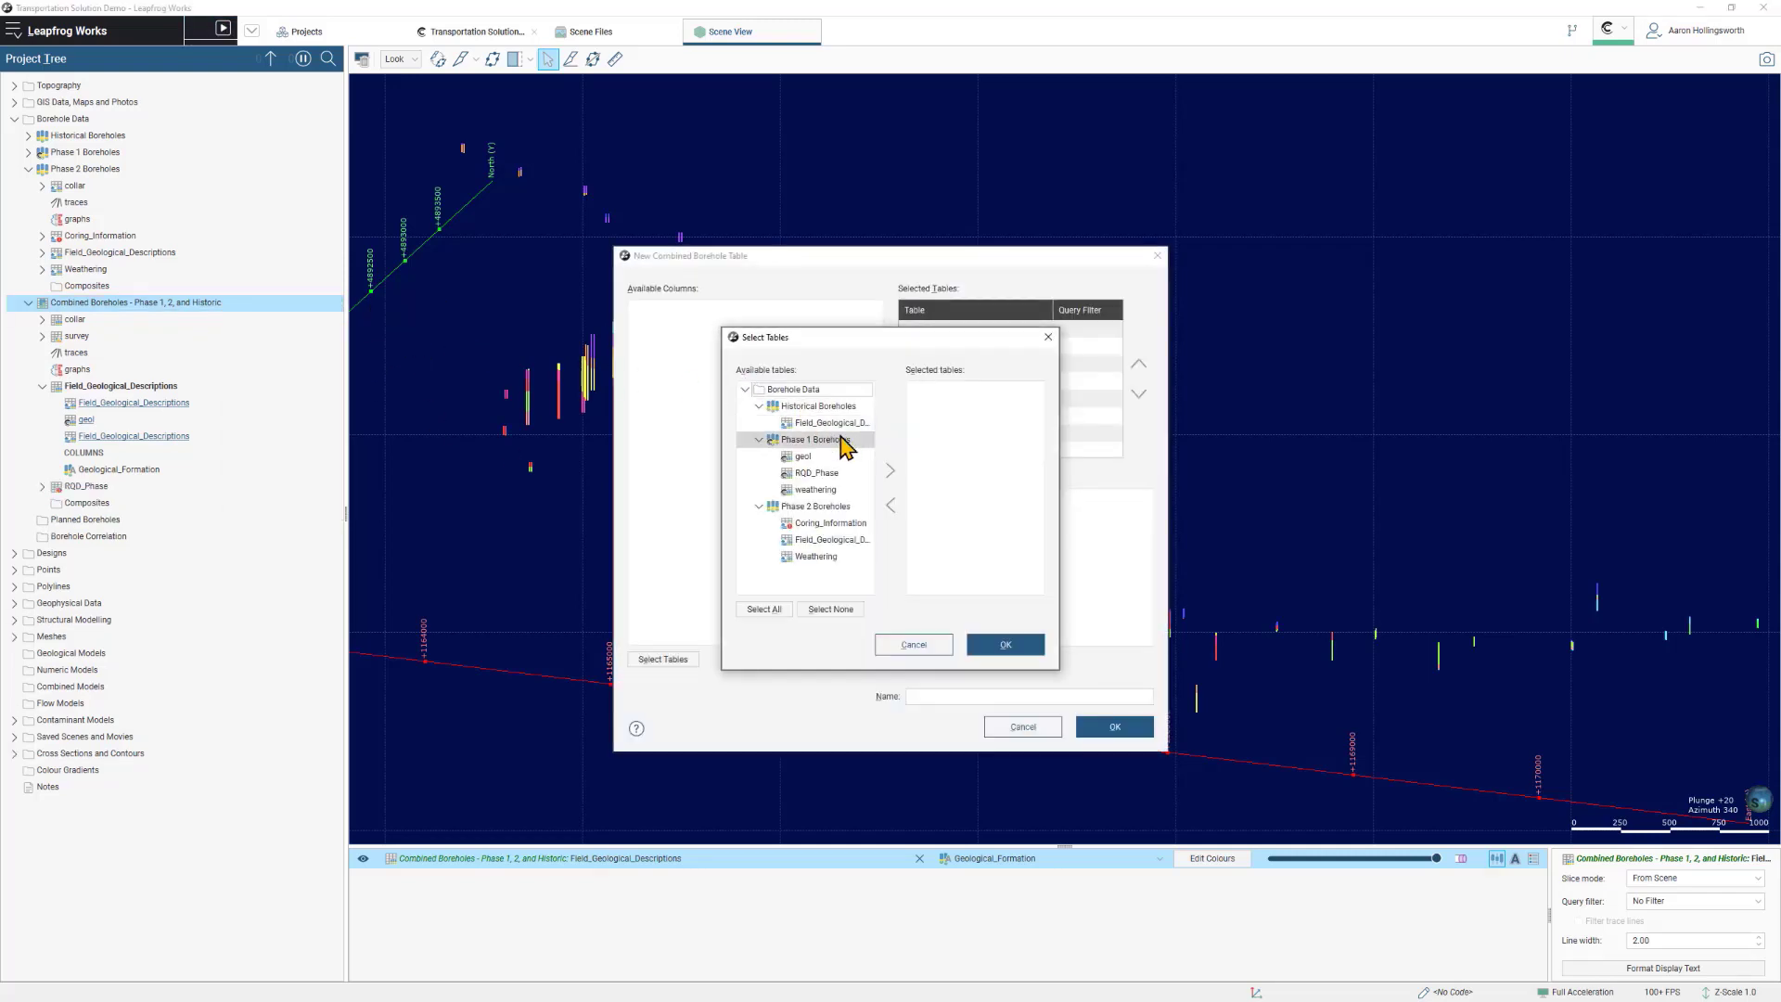
double_click(845, 489)
double_click(843, 541)
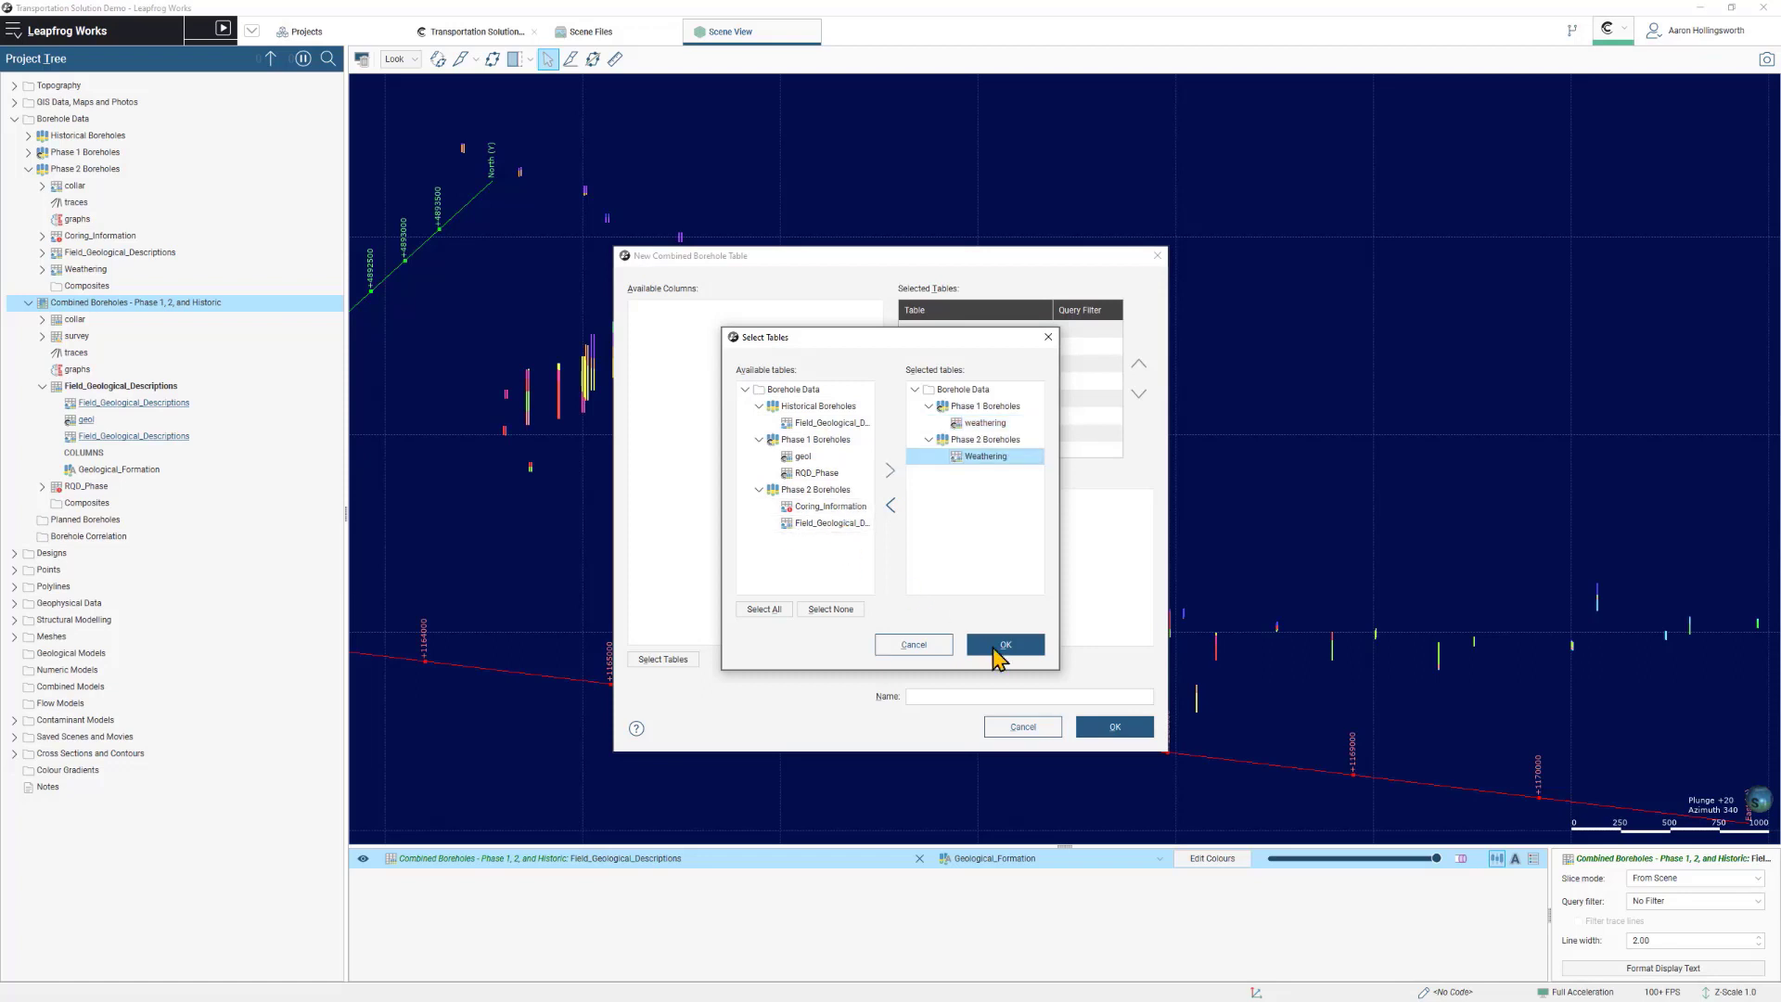
left_click(1009, 647)
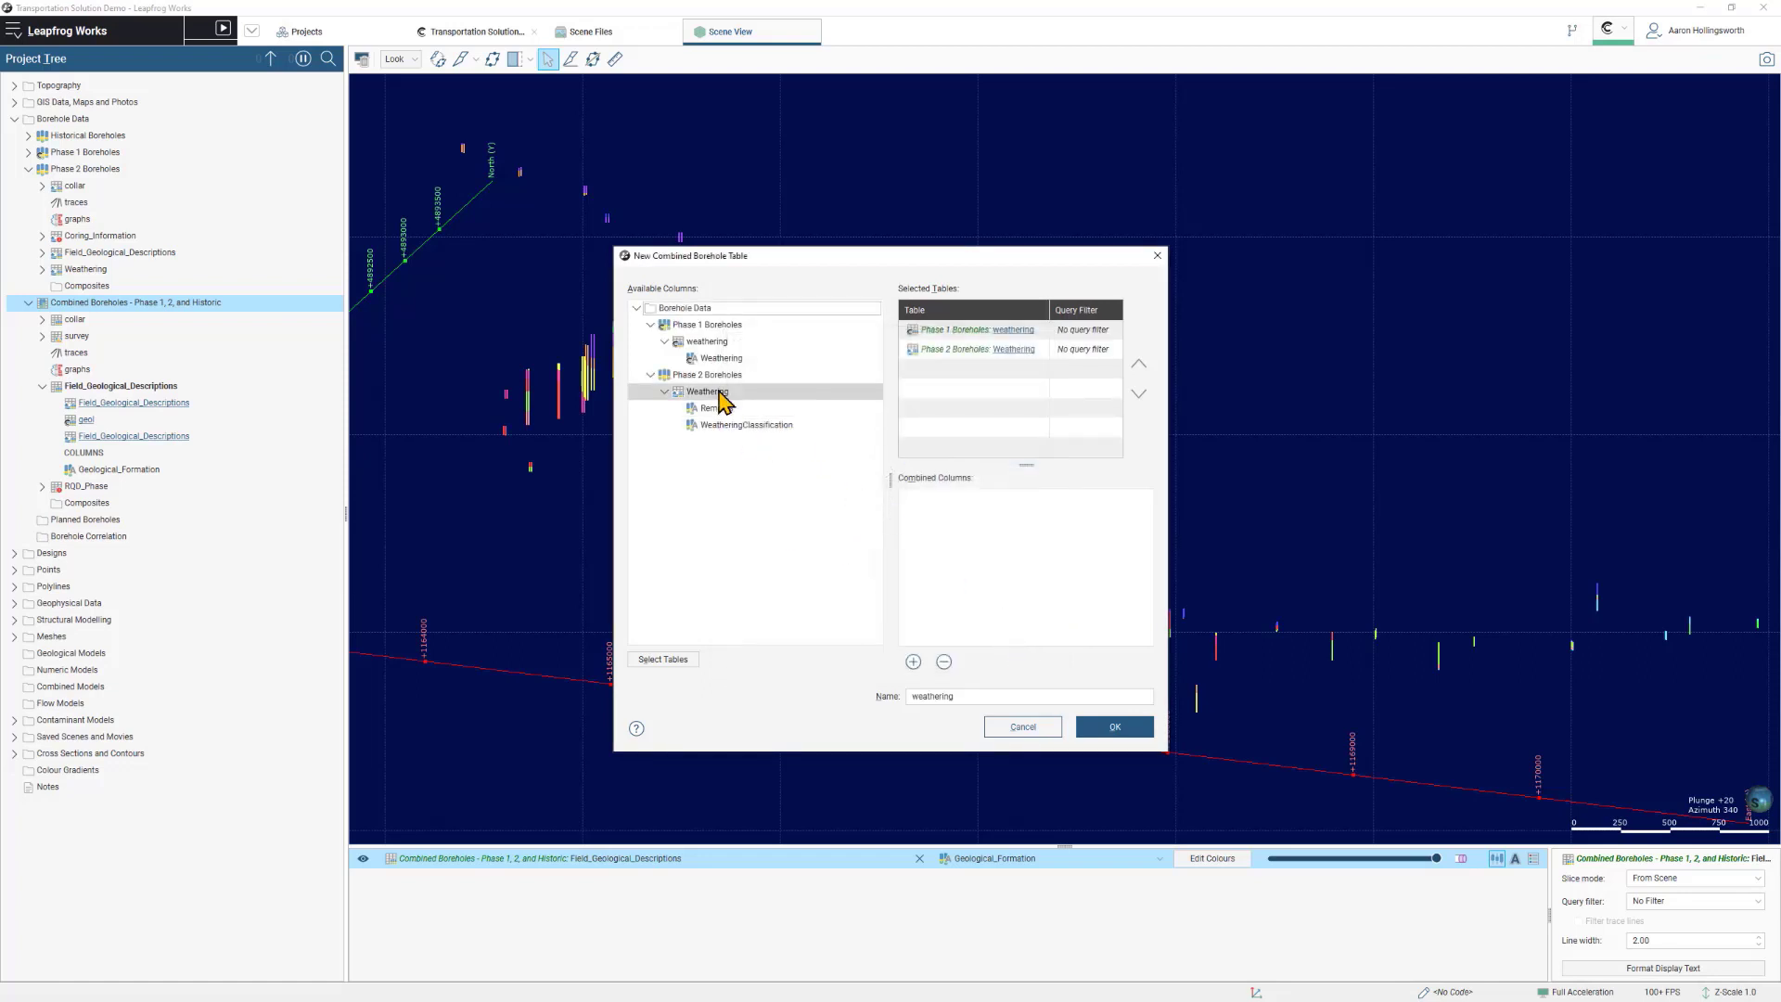
Combine the Phase 1 Weathering and Phase 2 WeatheringClassification columns into one Weathering column and create the table.
left_click_drag(722, 358, 955, 508)
left_click_drag(746, 424, 998, 544)
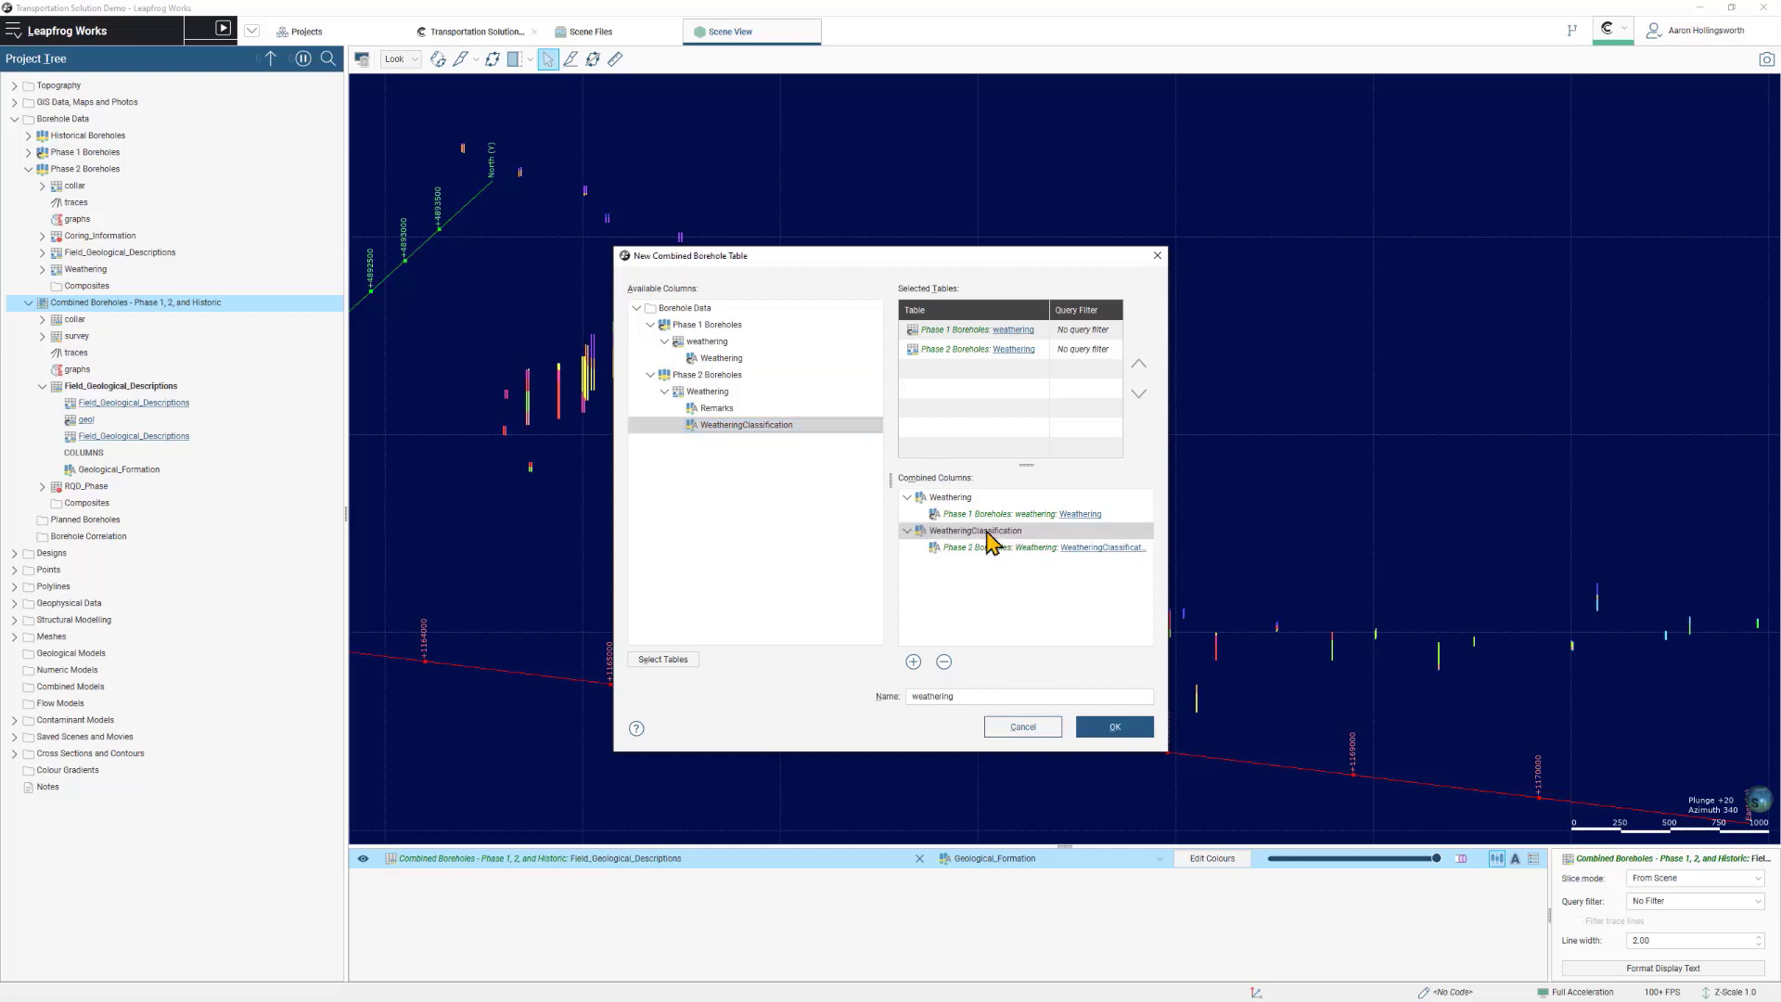
left_click(1120, 733)
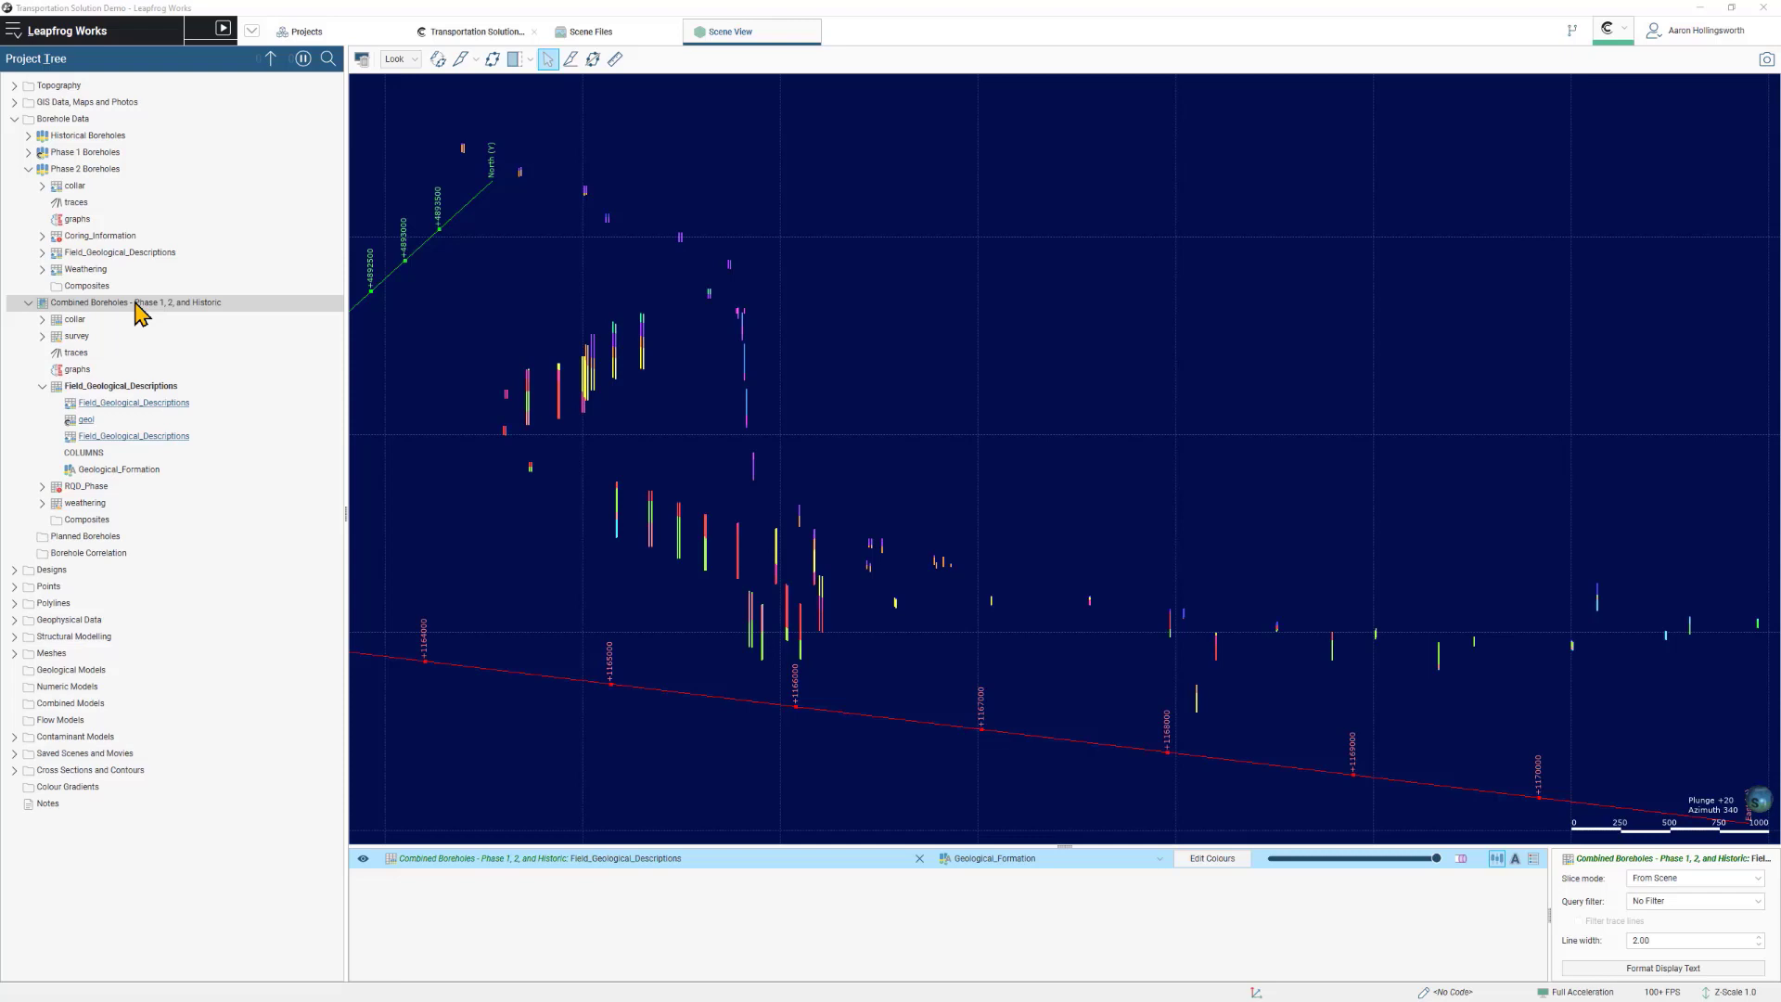
Create a merged table in the combined boreholes from the Geological_Formation, RQD and Weathering columns, keeping the default name.
right_click(139, 310)
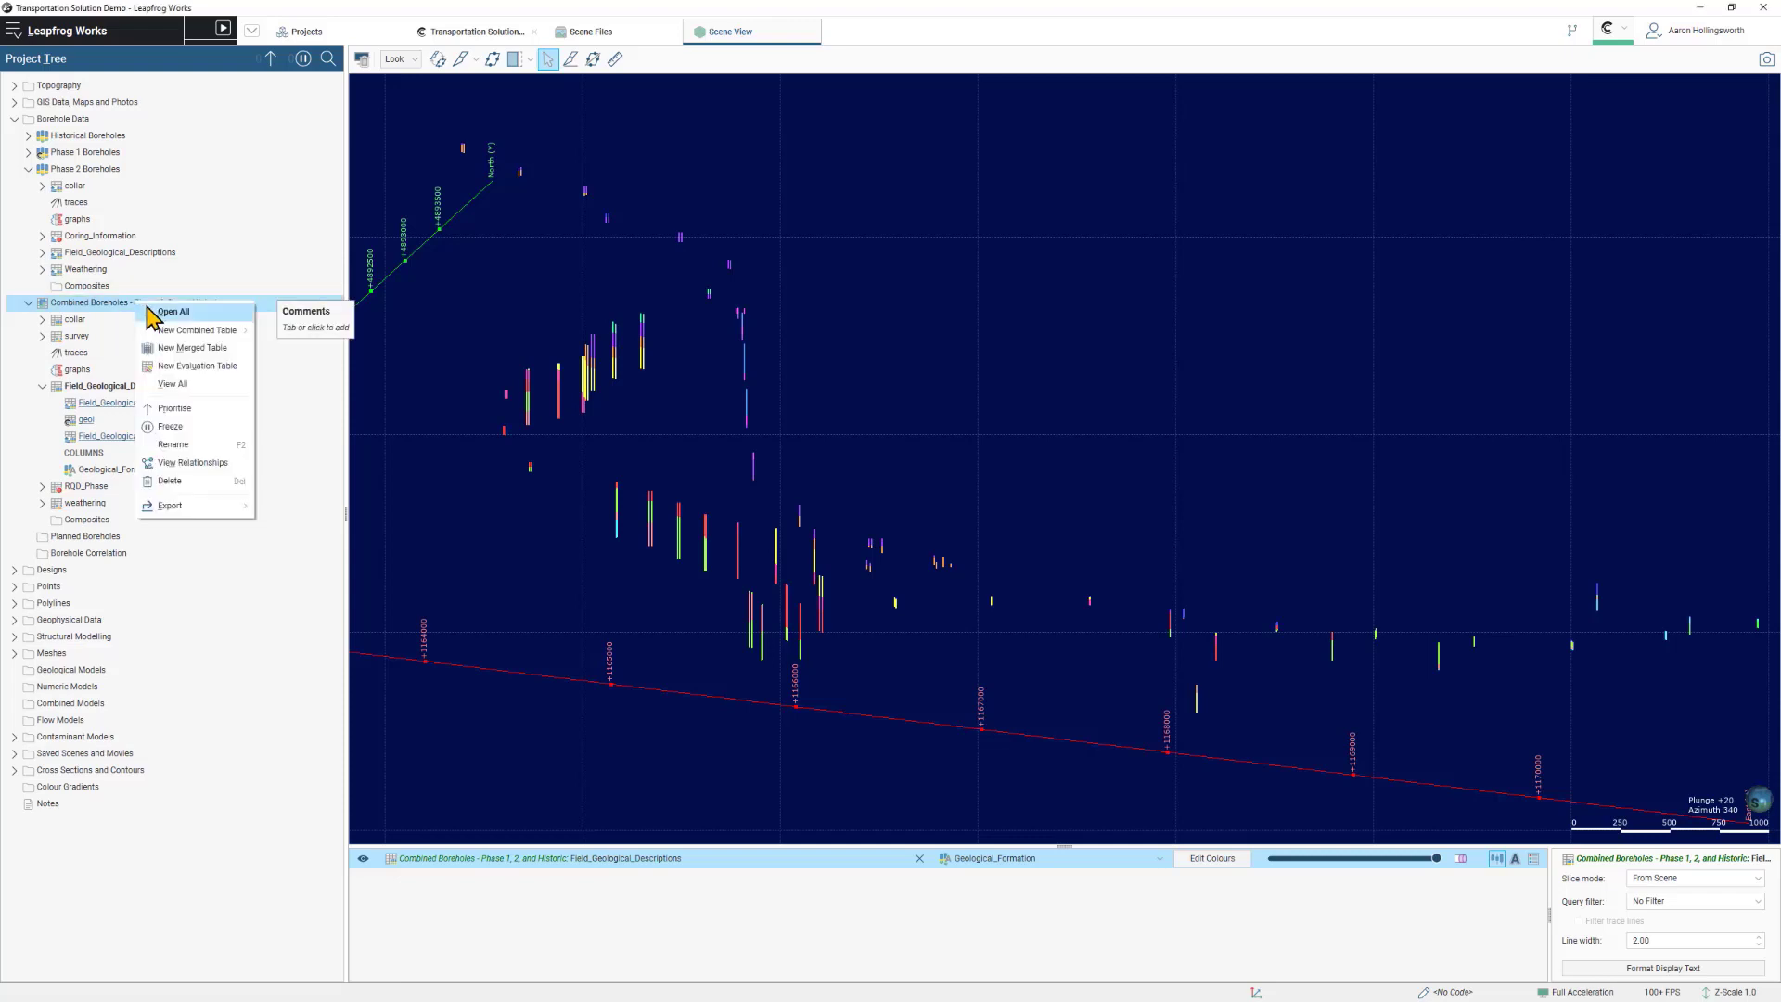
left_click(216, 351)
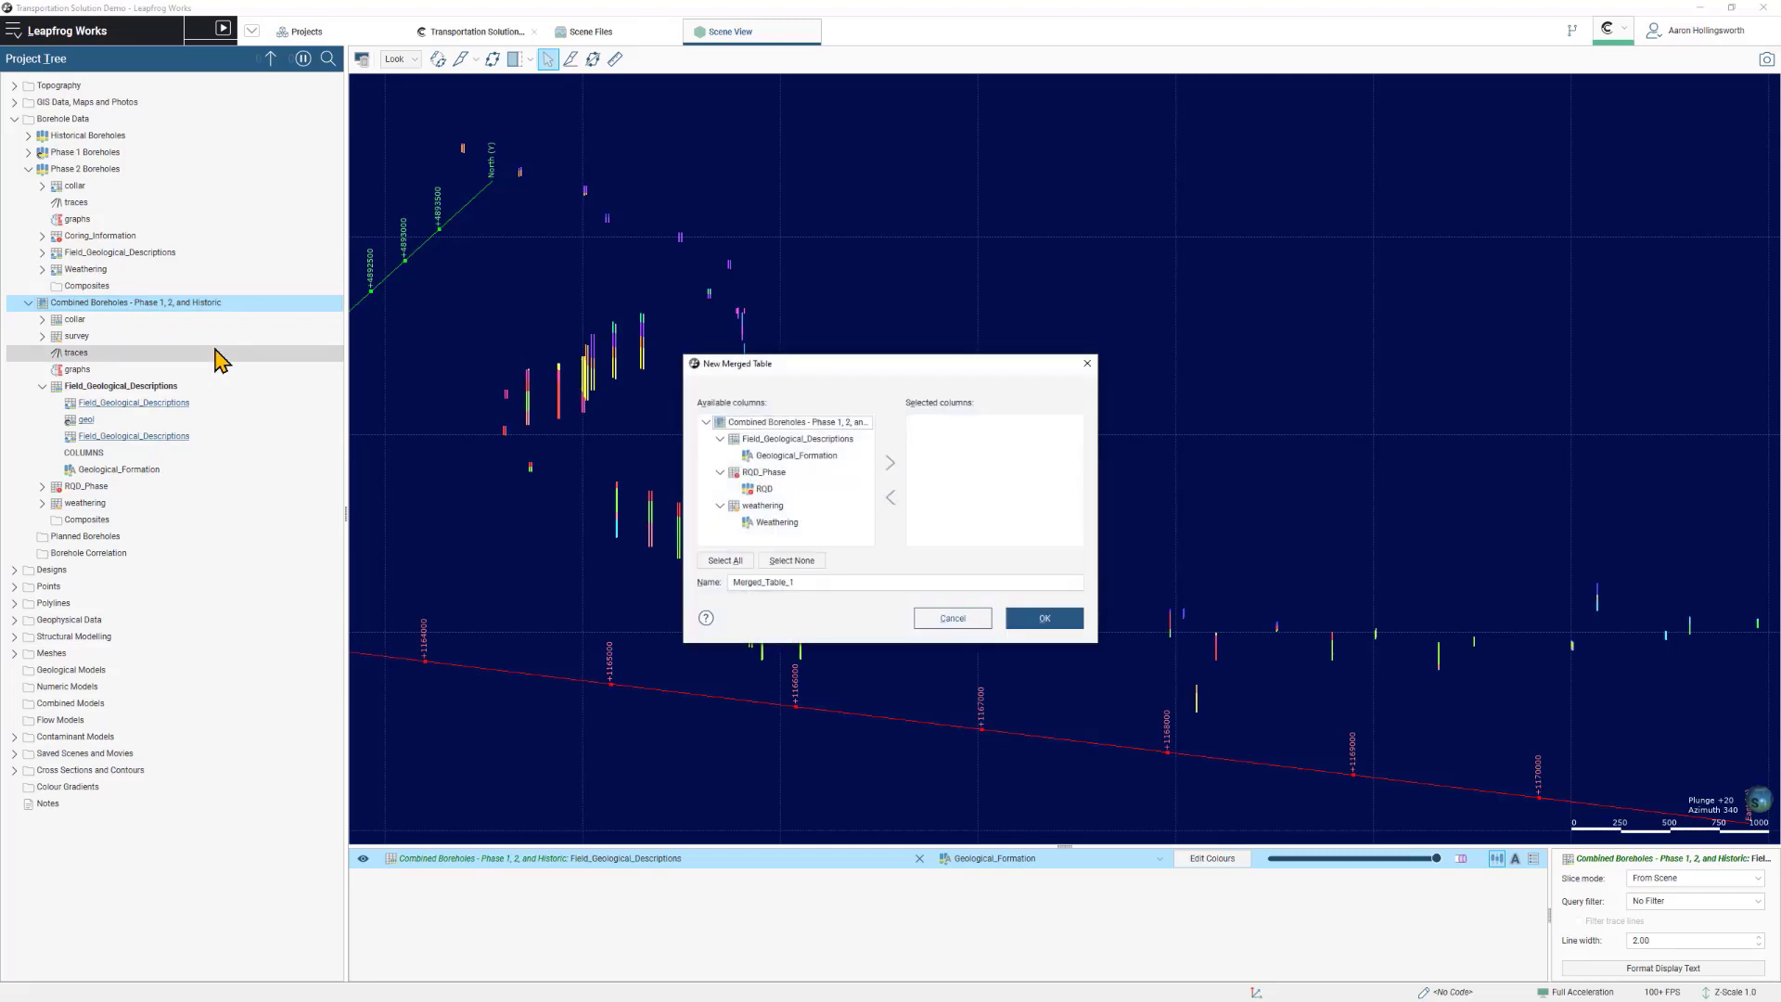
double_click(798, 456)
double_click(797, 456)
double_click(797, 456)
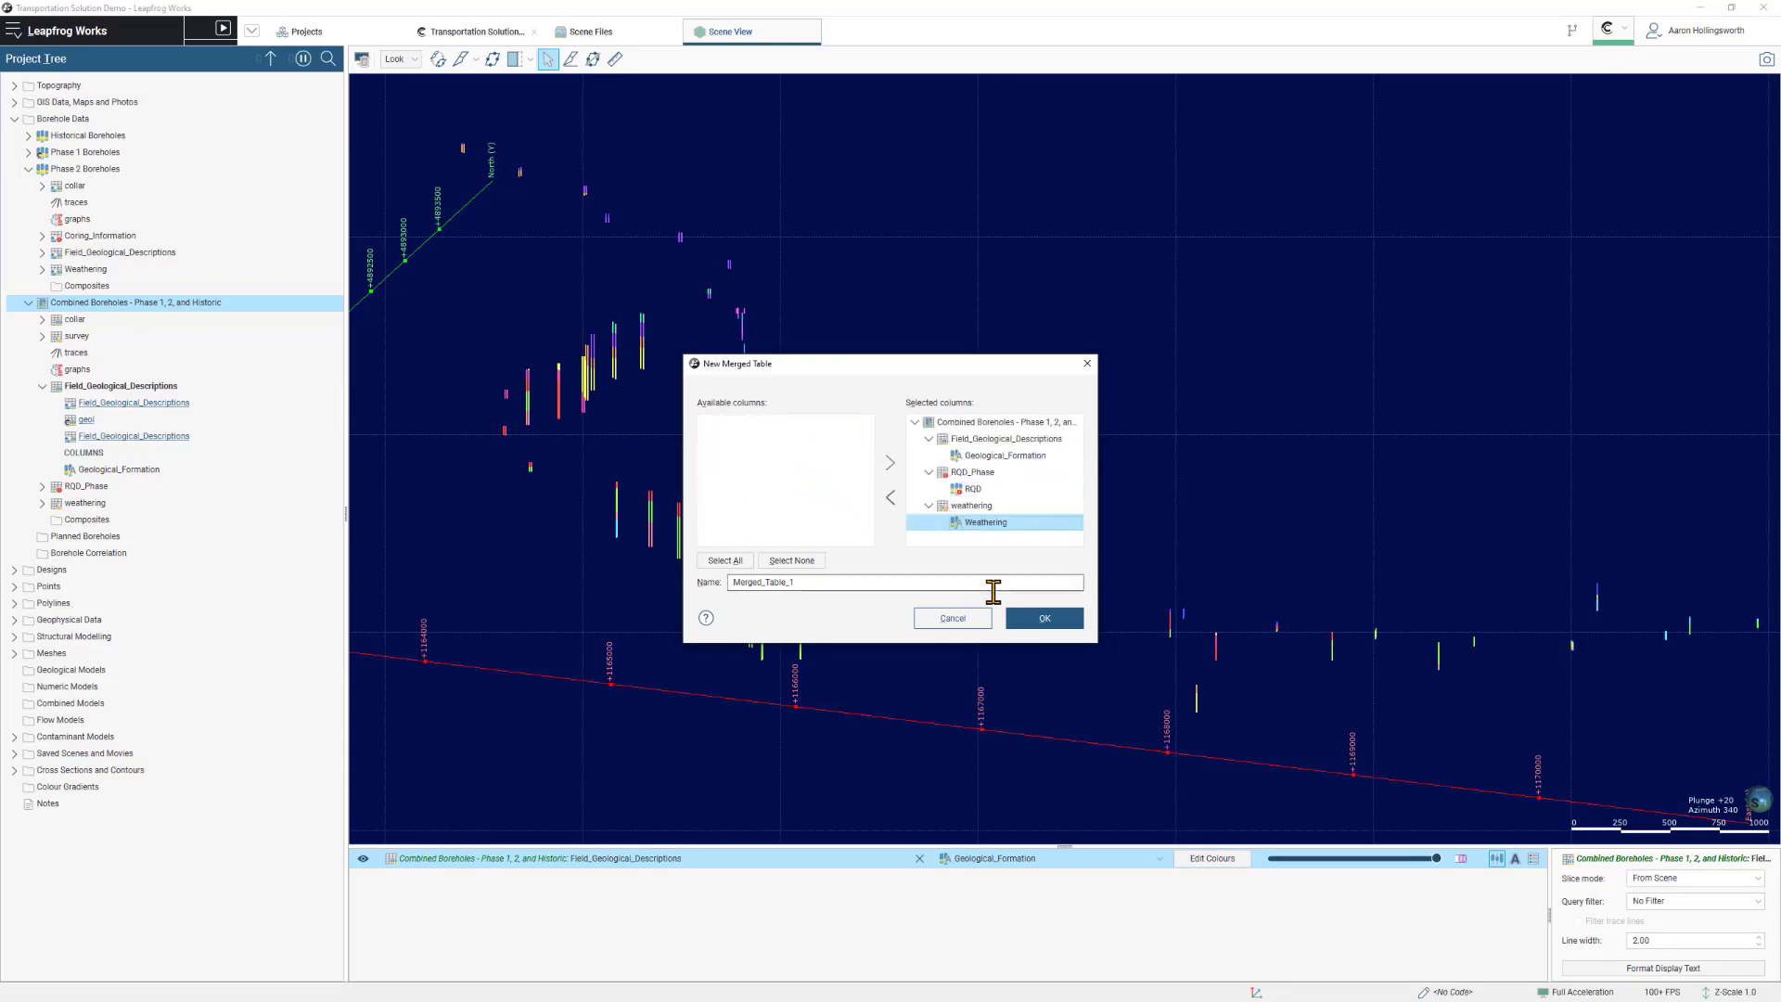
left_click(1048, 619)
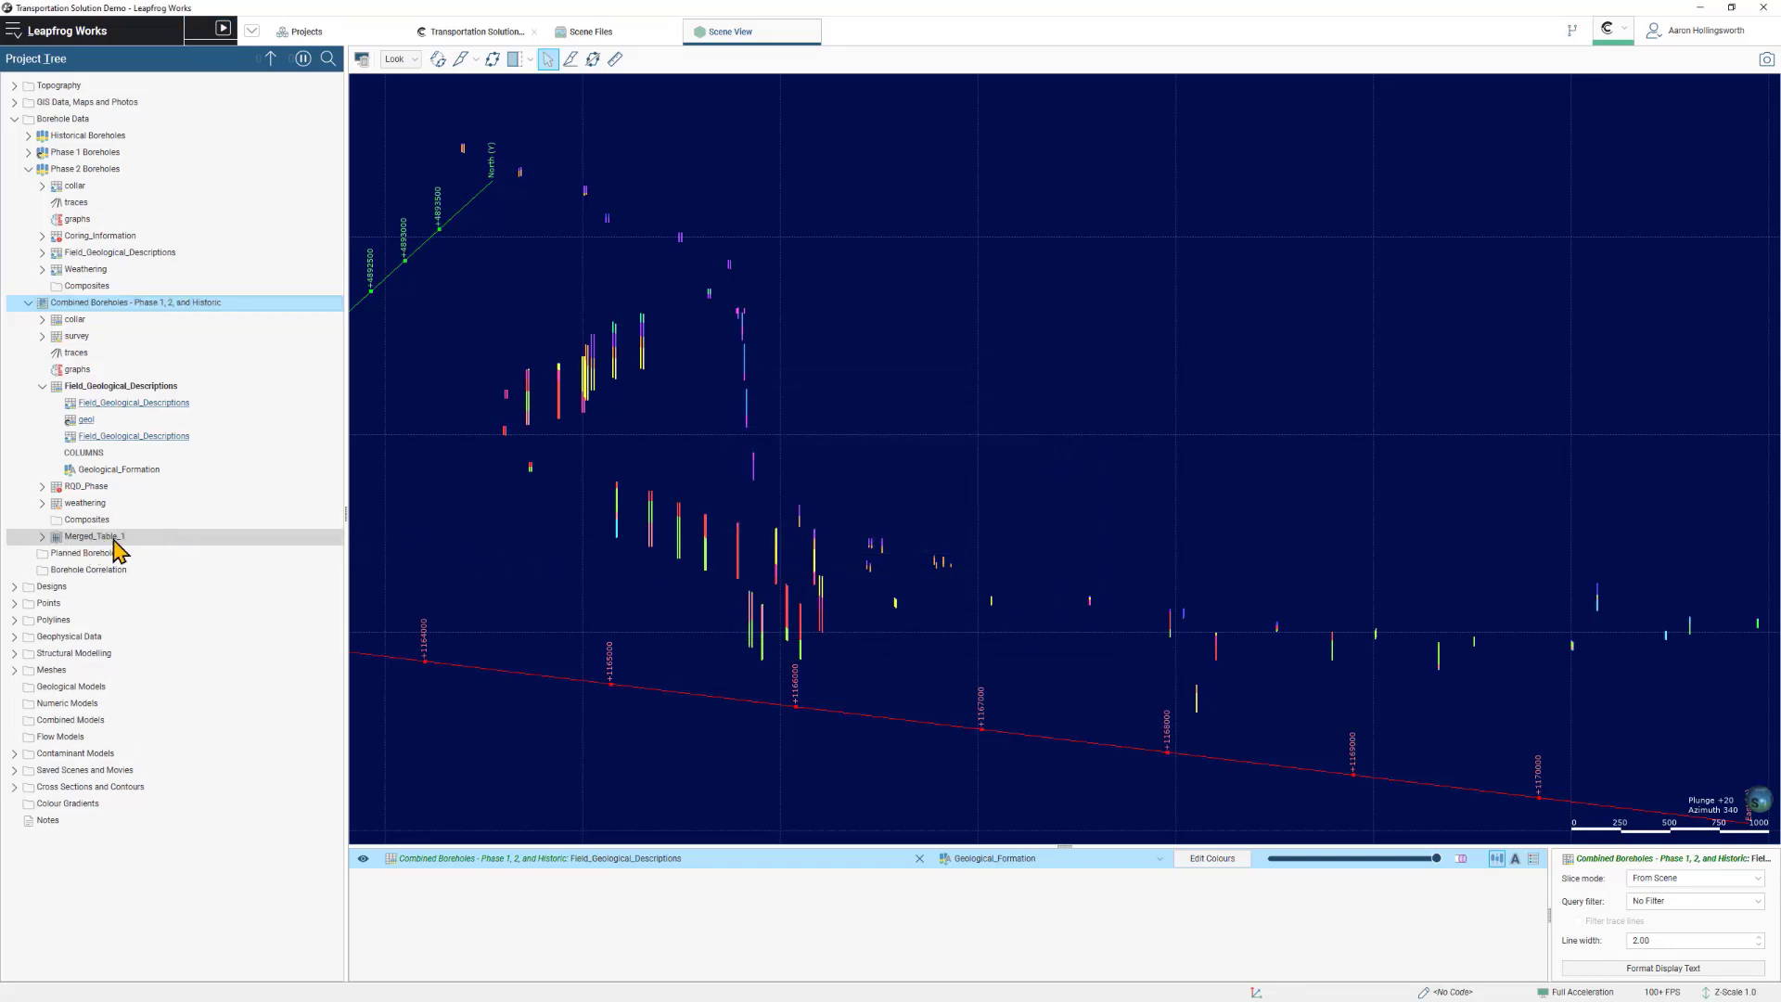
Open the calculations of the merged table and add a numeric calculation with the default name "number".
right_click(114, 538)
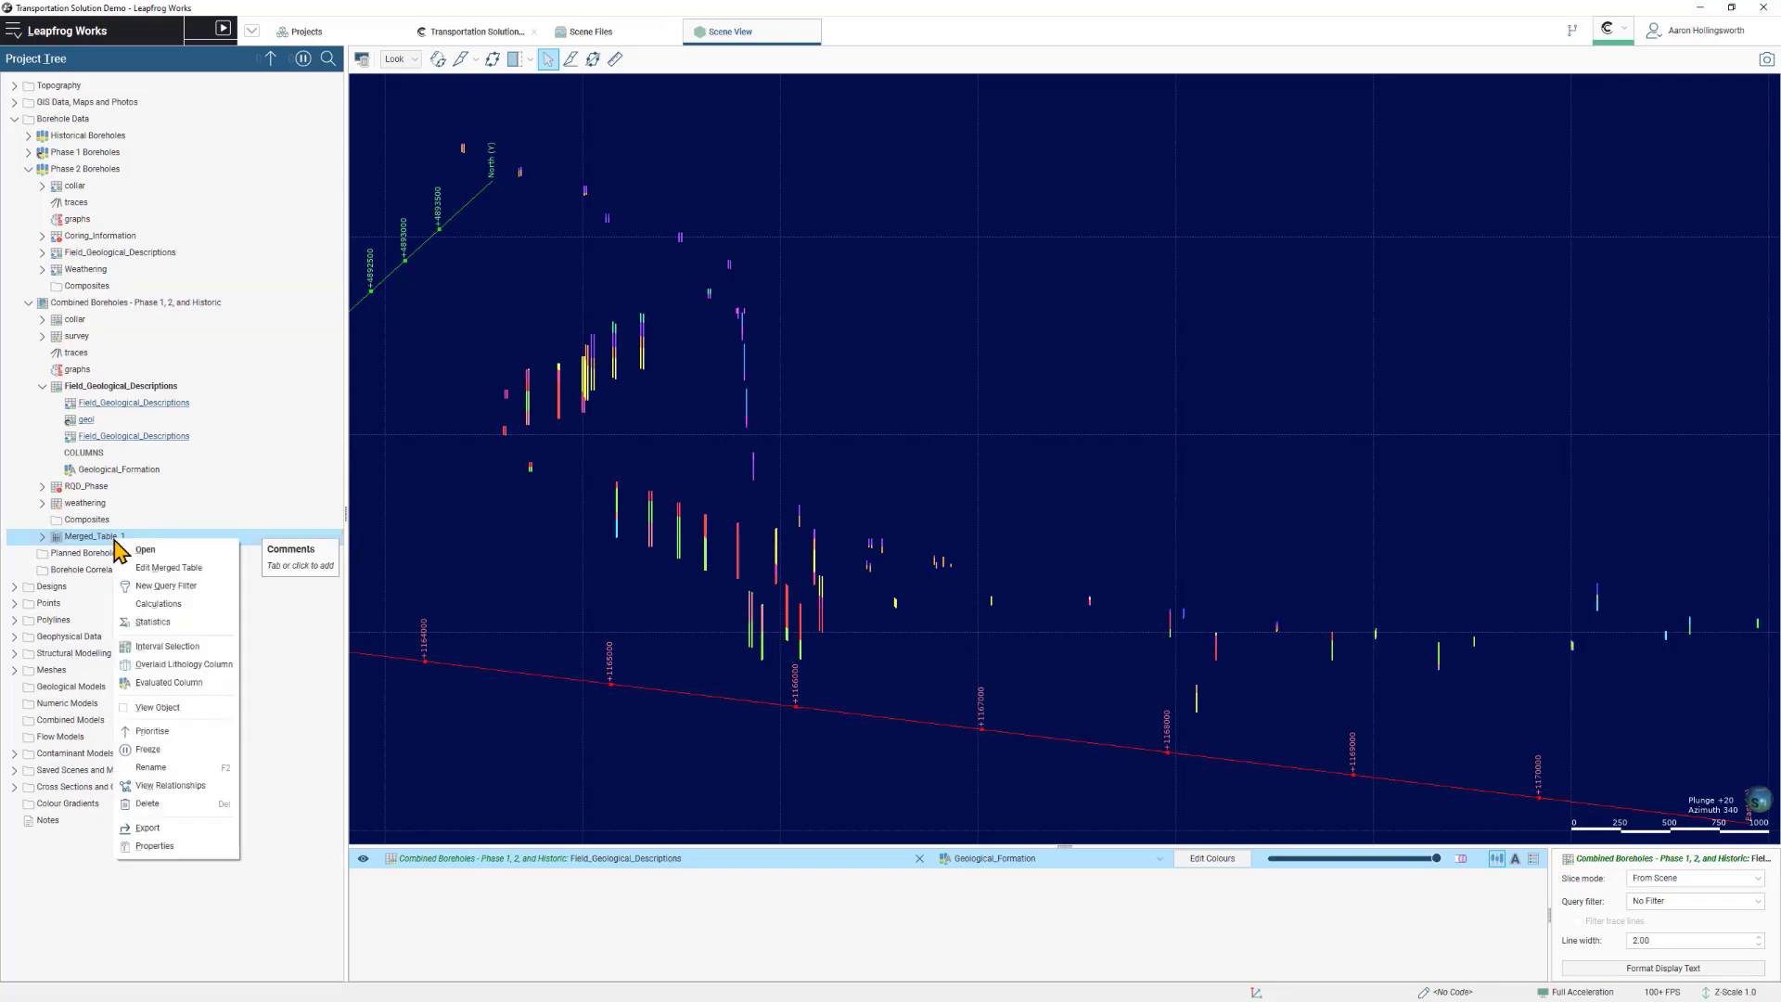
left_click(193, 603)
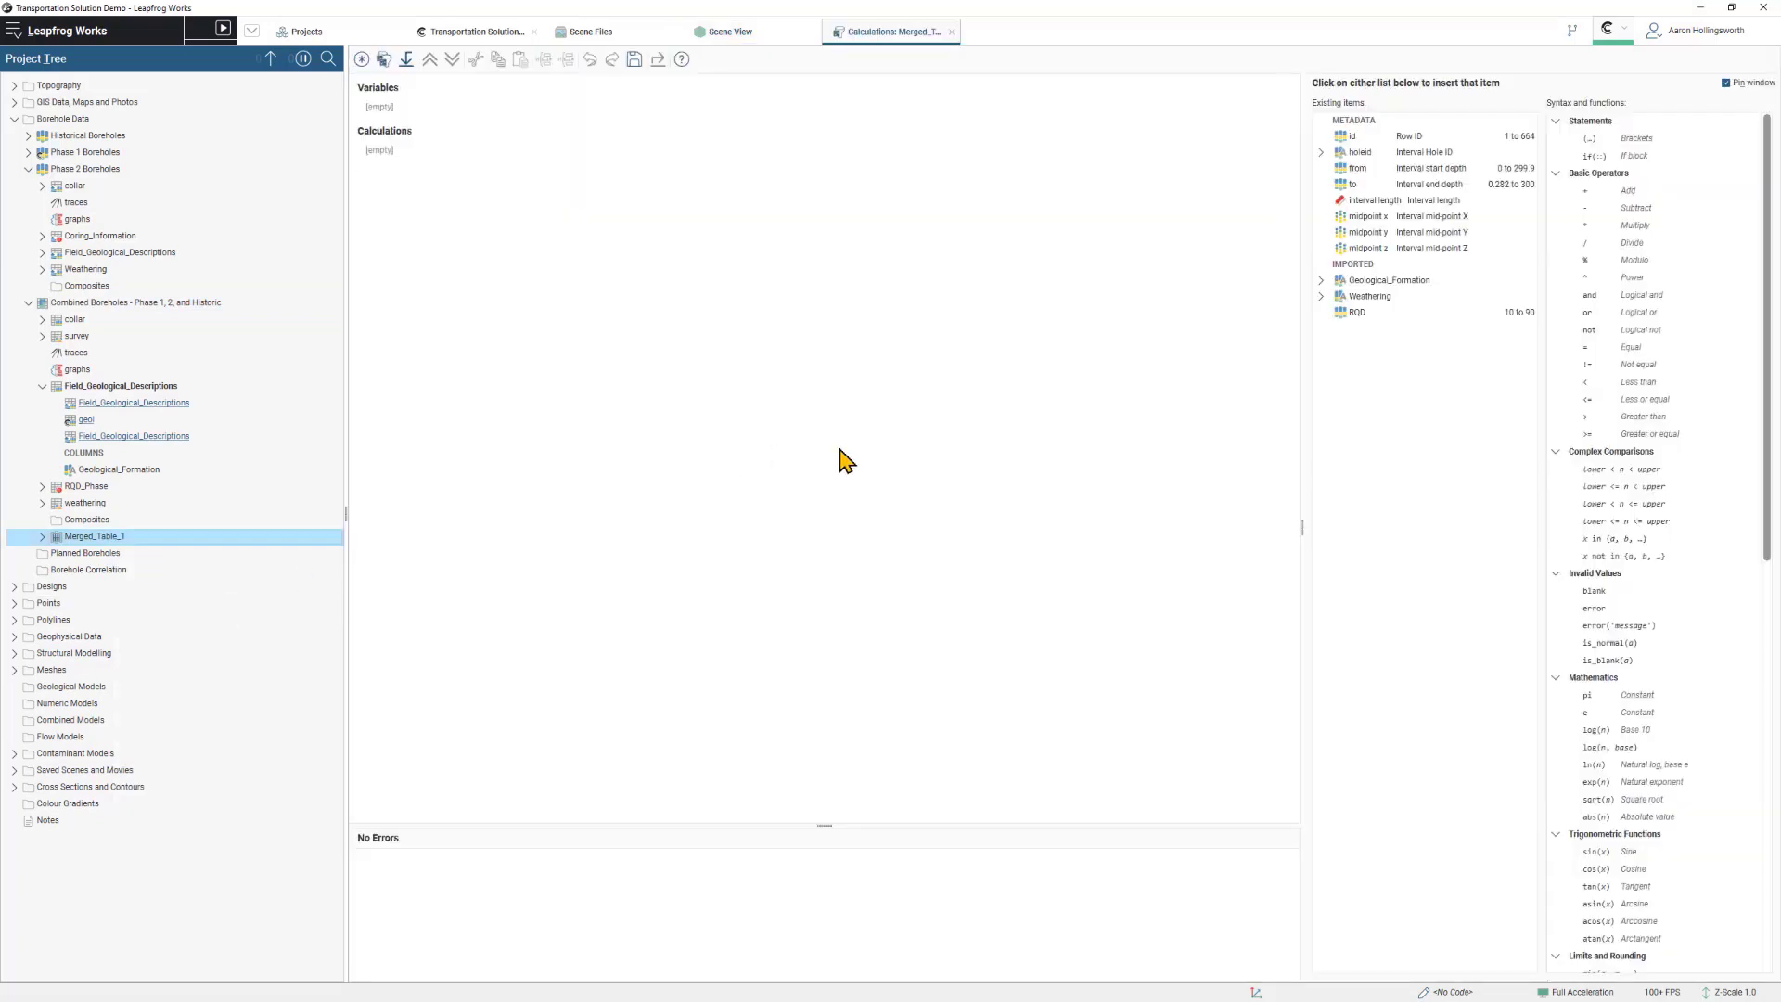
left_click(363, 59)
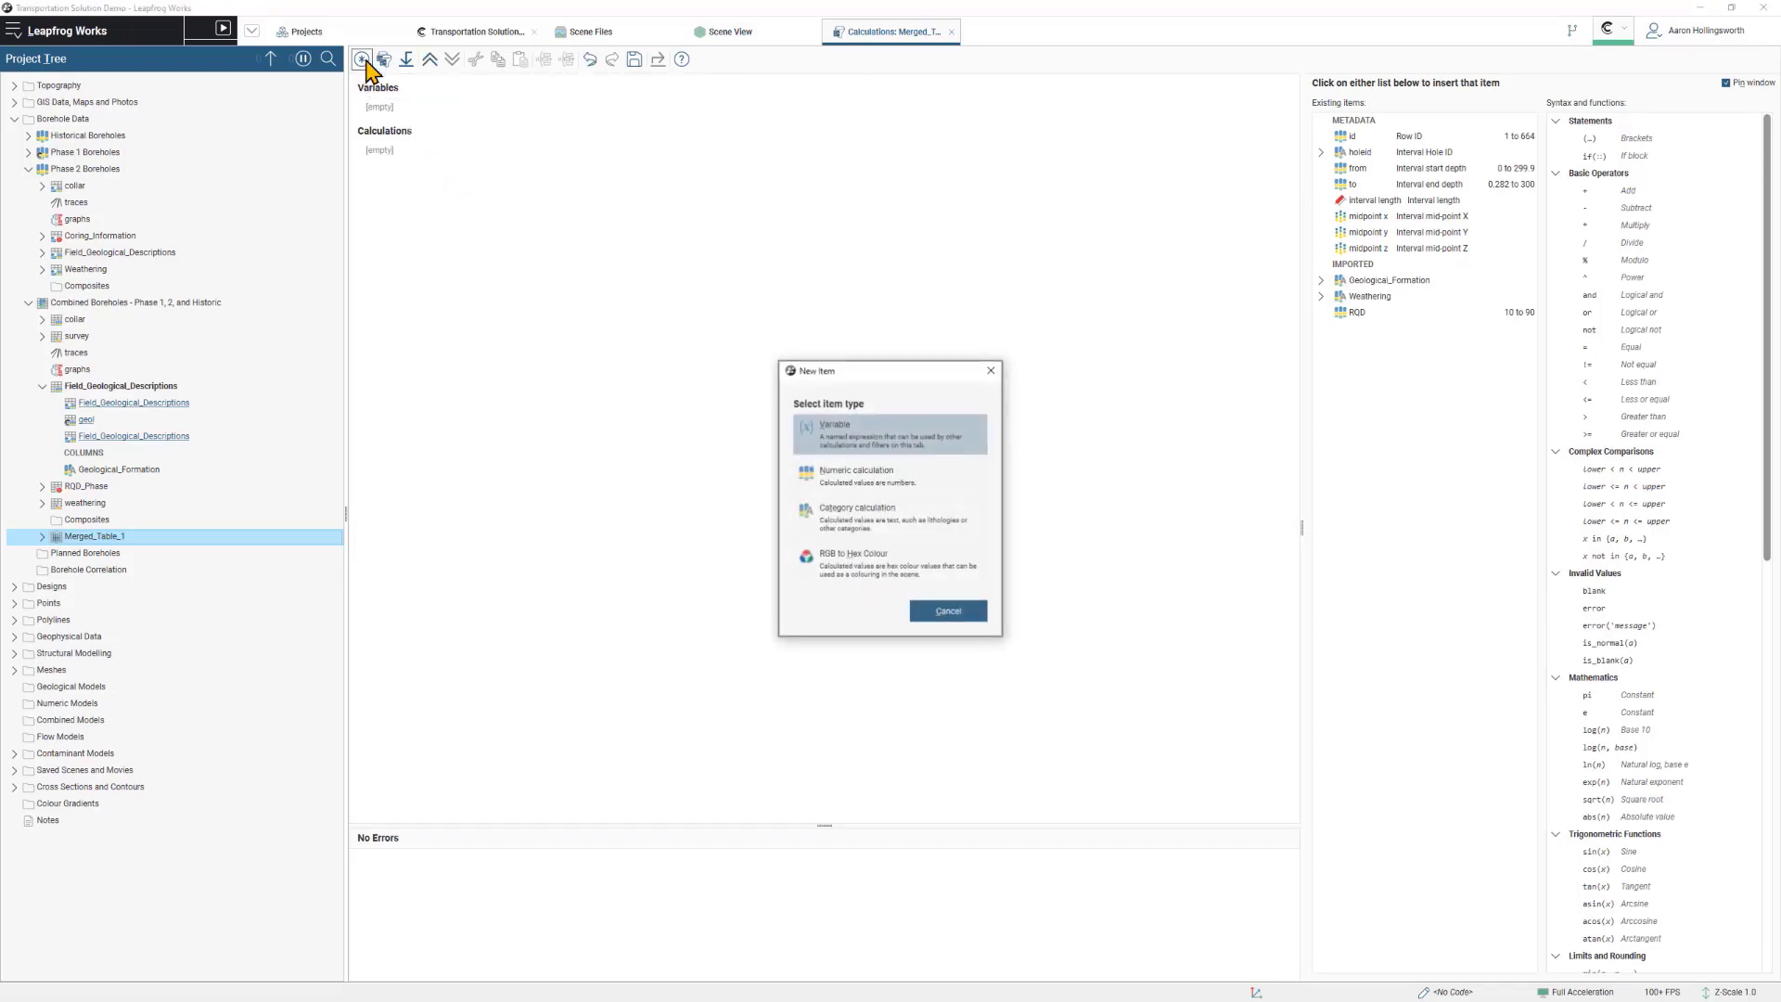
left_click(896, 483)
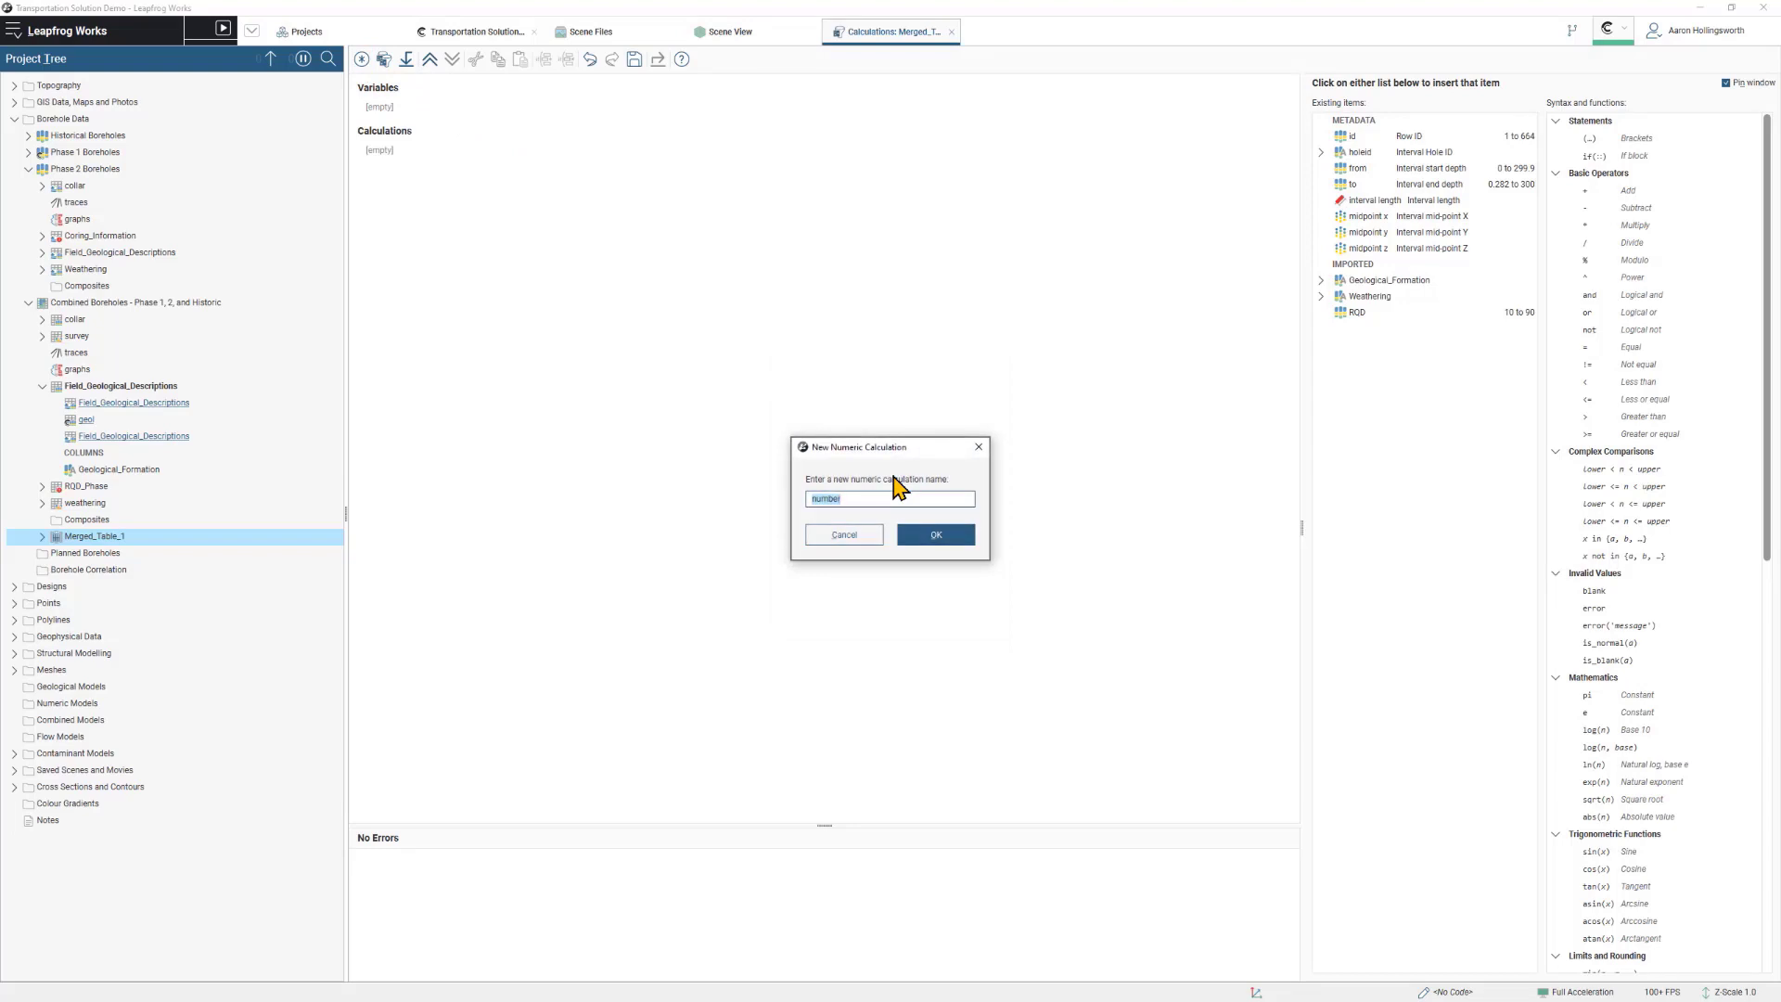
left_click(944, 535)
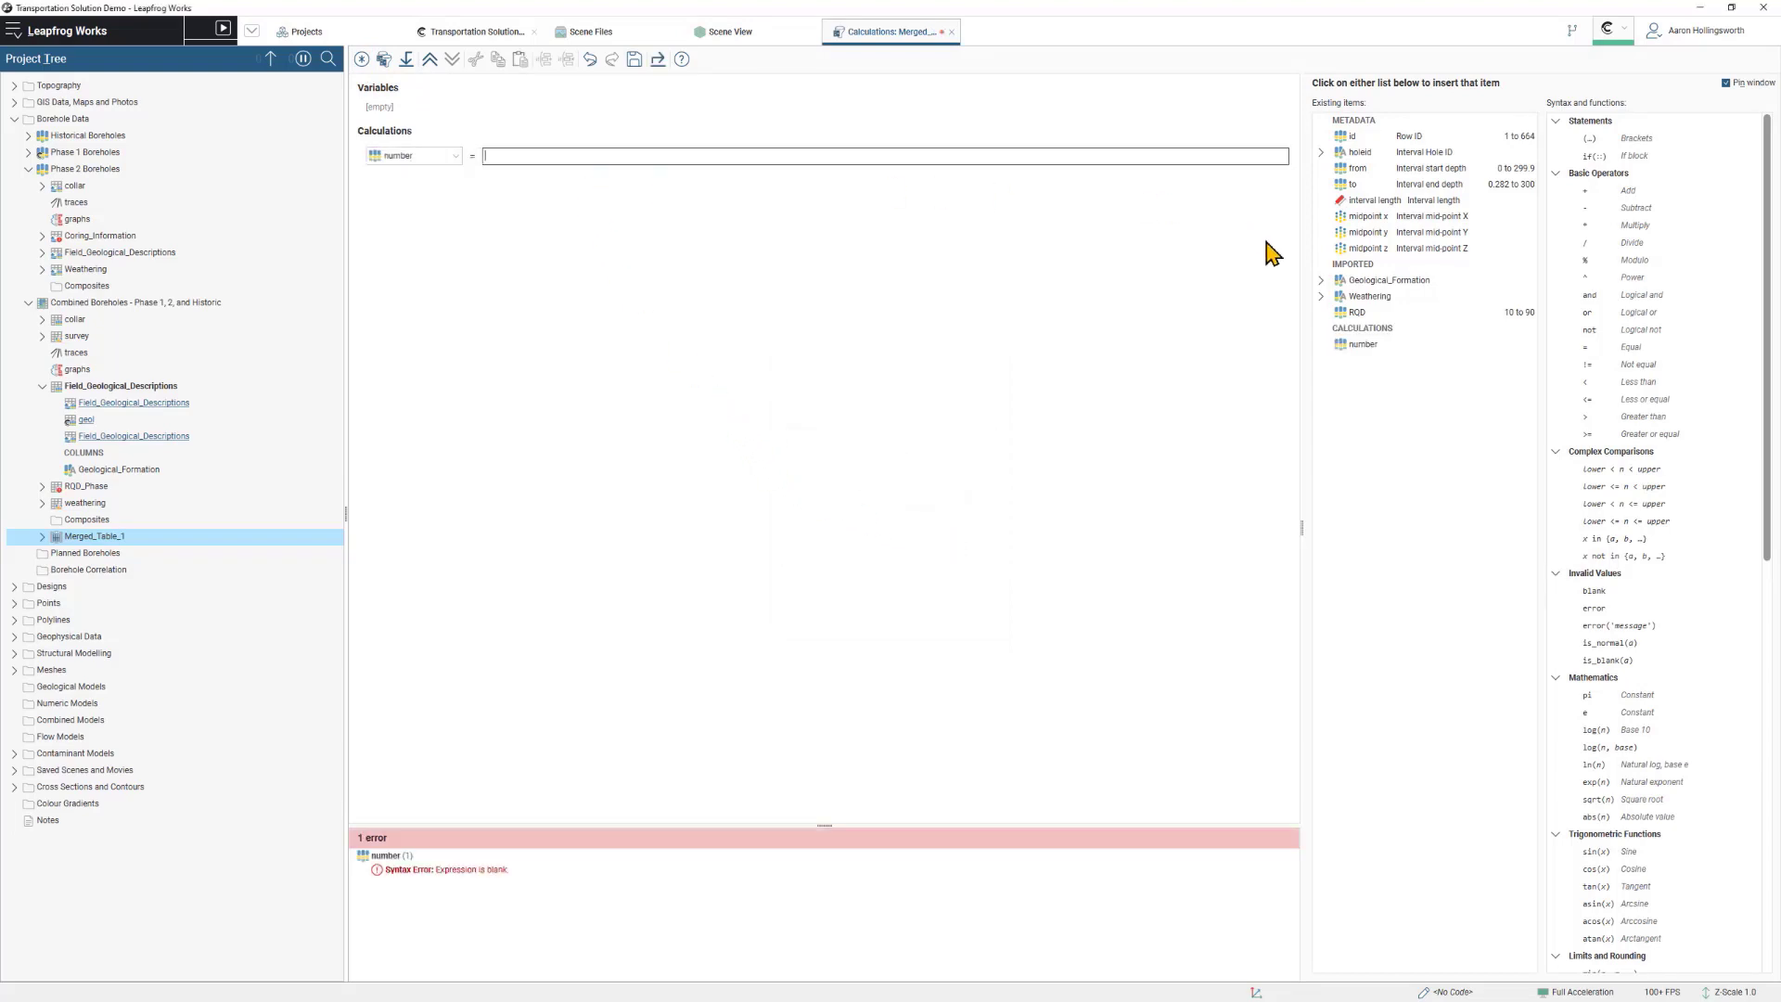
Give the "number" calculation an if block that returns 3 when Geological_Formation equals 'Tasman Sandstone'.
left_click(1611, 158)
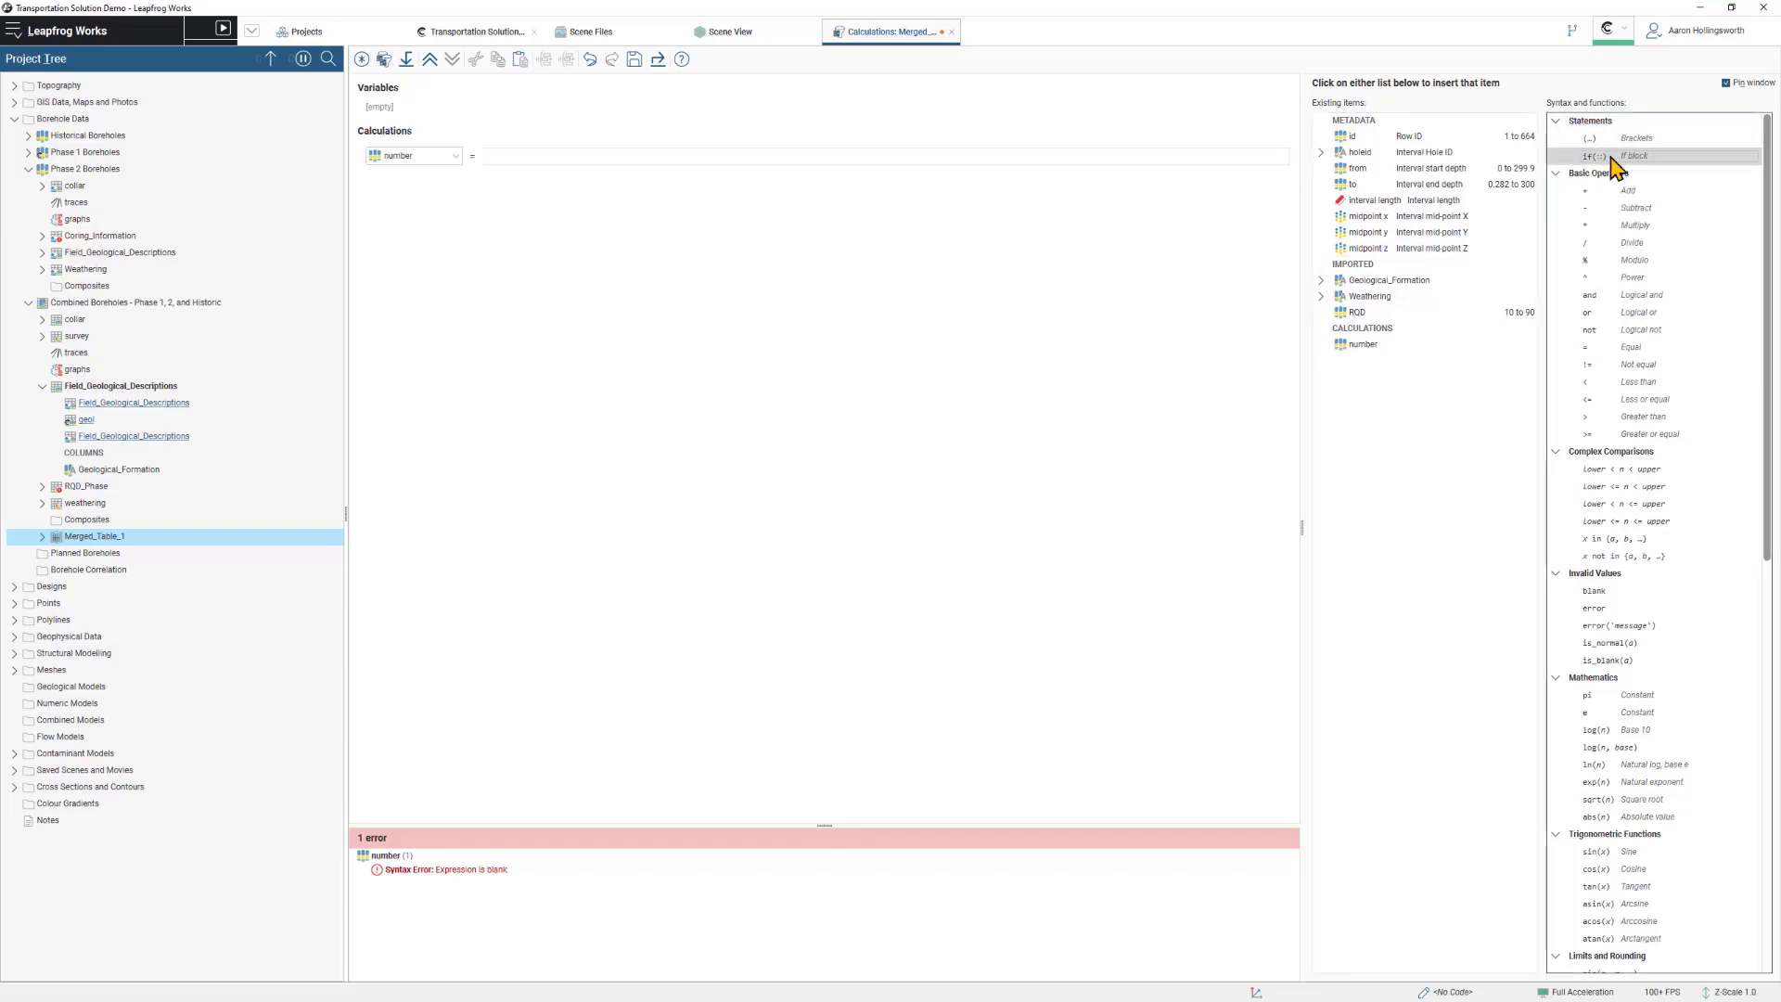
left_click(1356, 281)
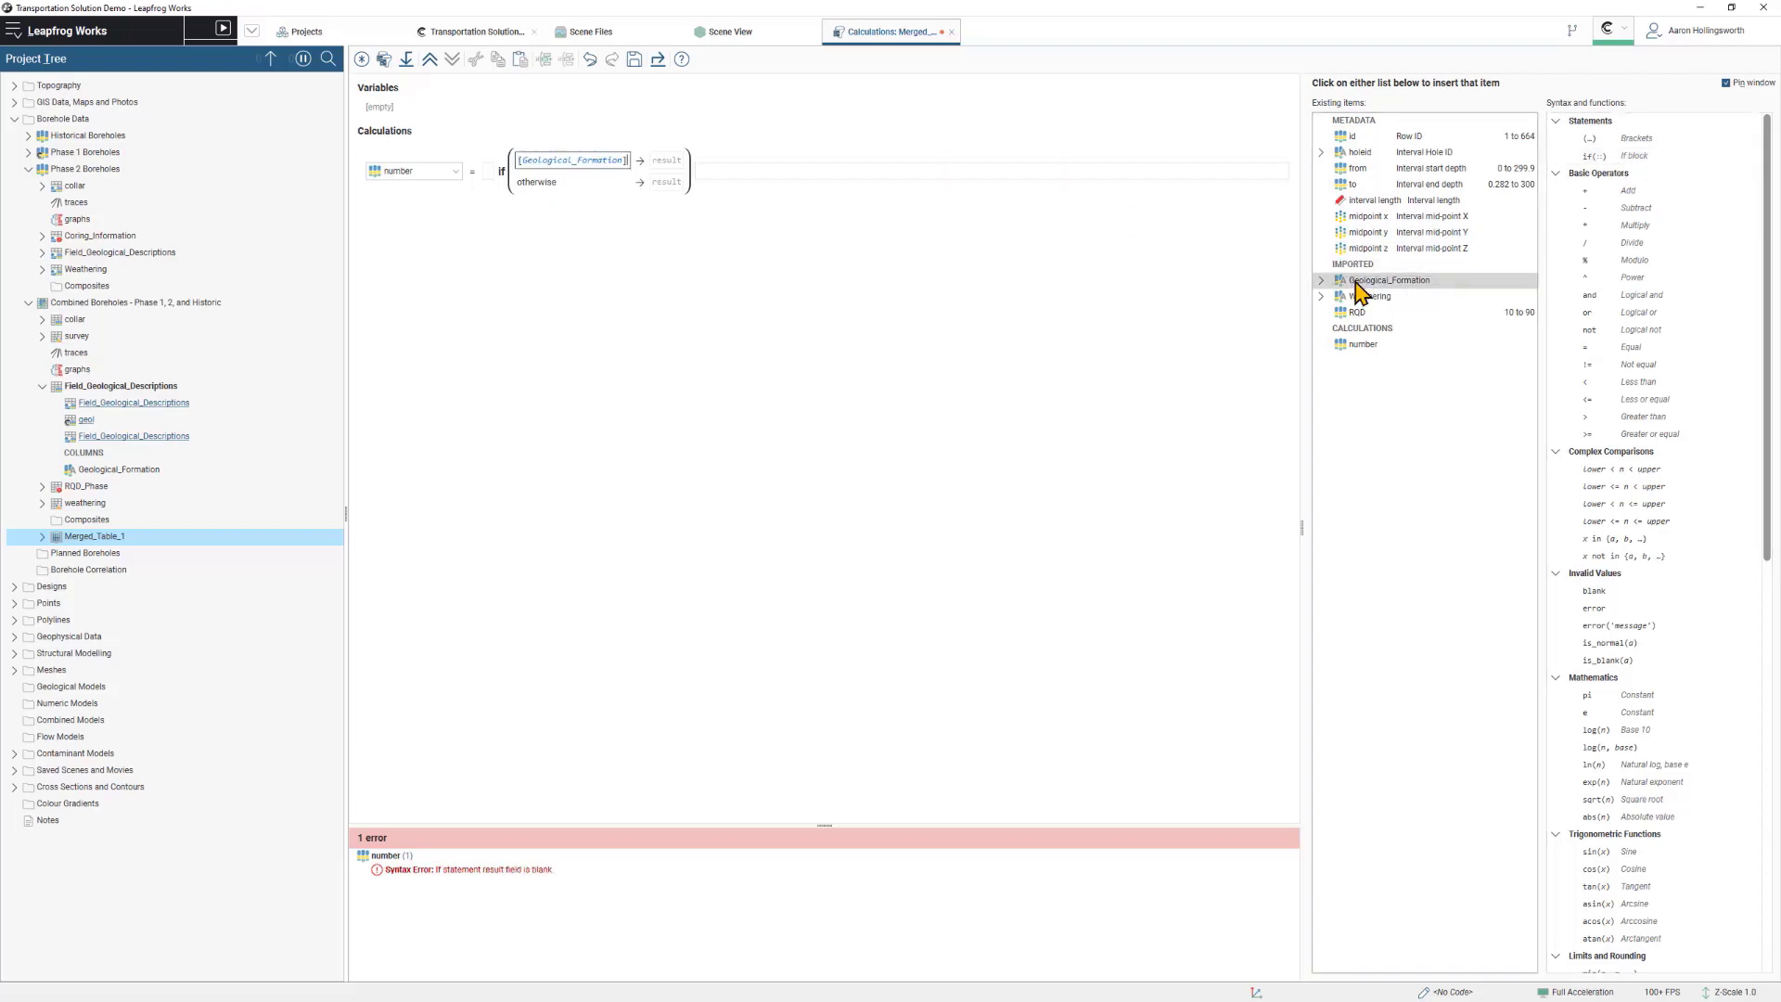
type("=")
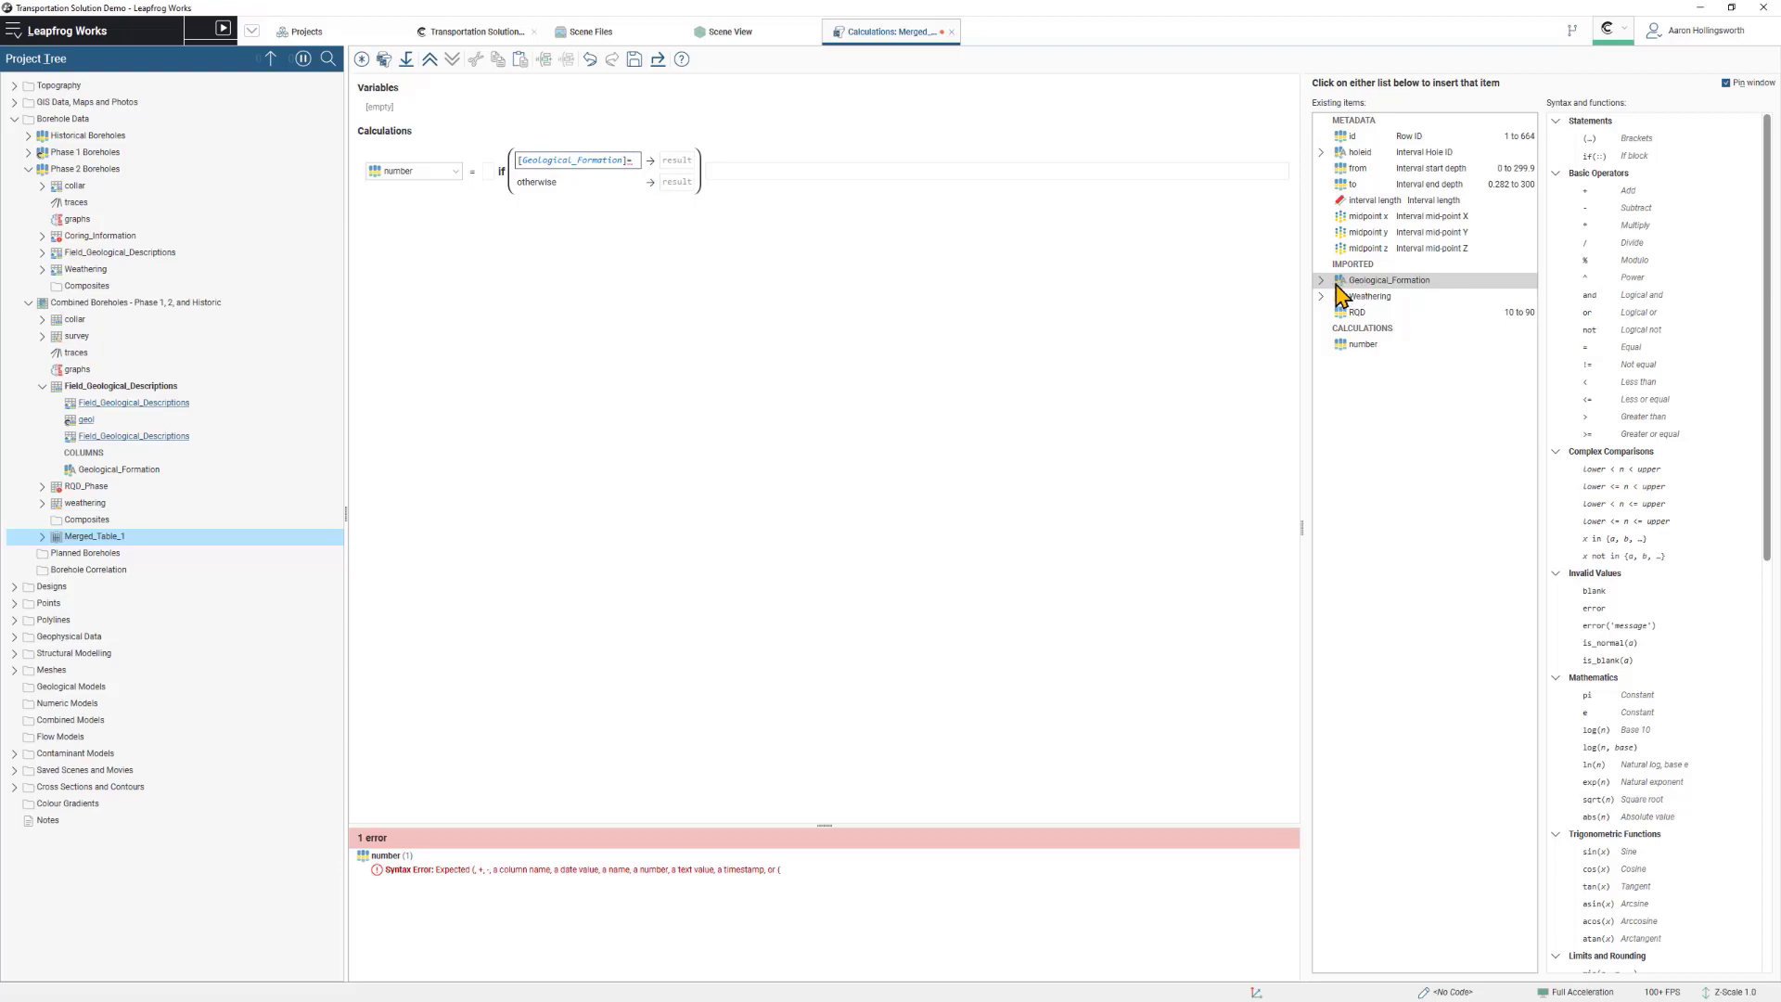
left_click(1321, 280)
left_click(1397, 440)
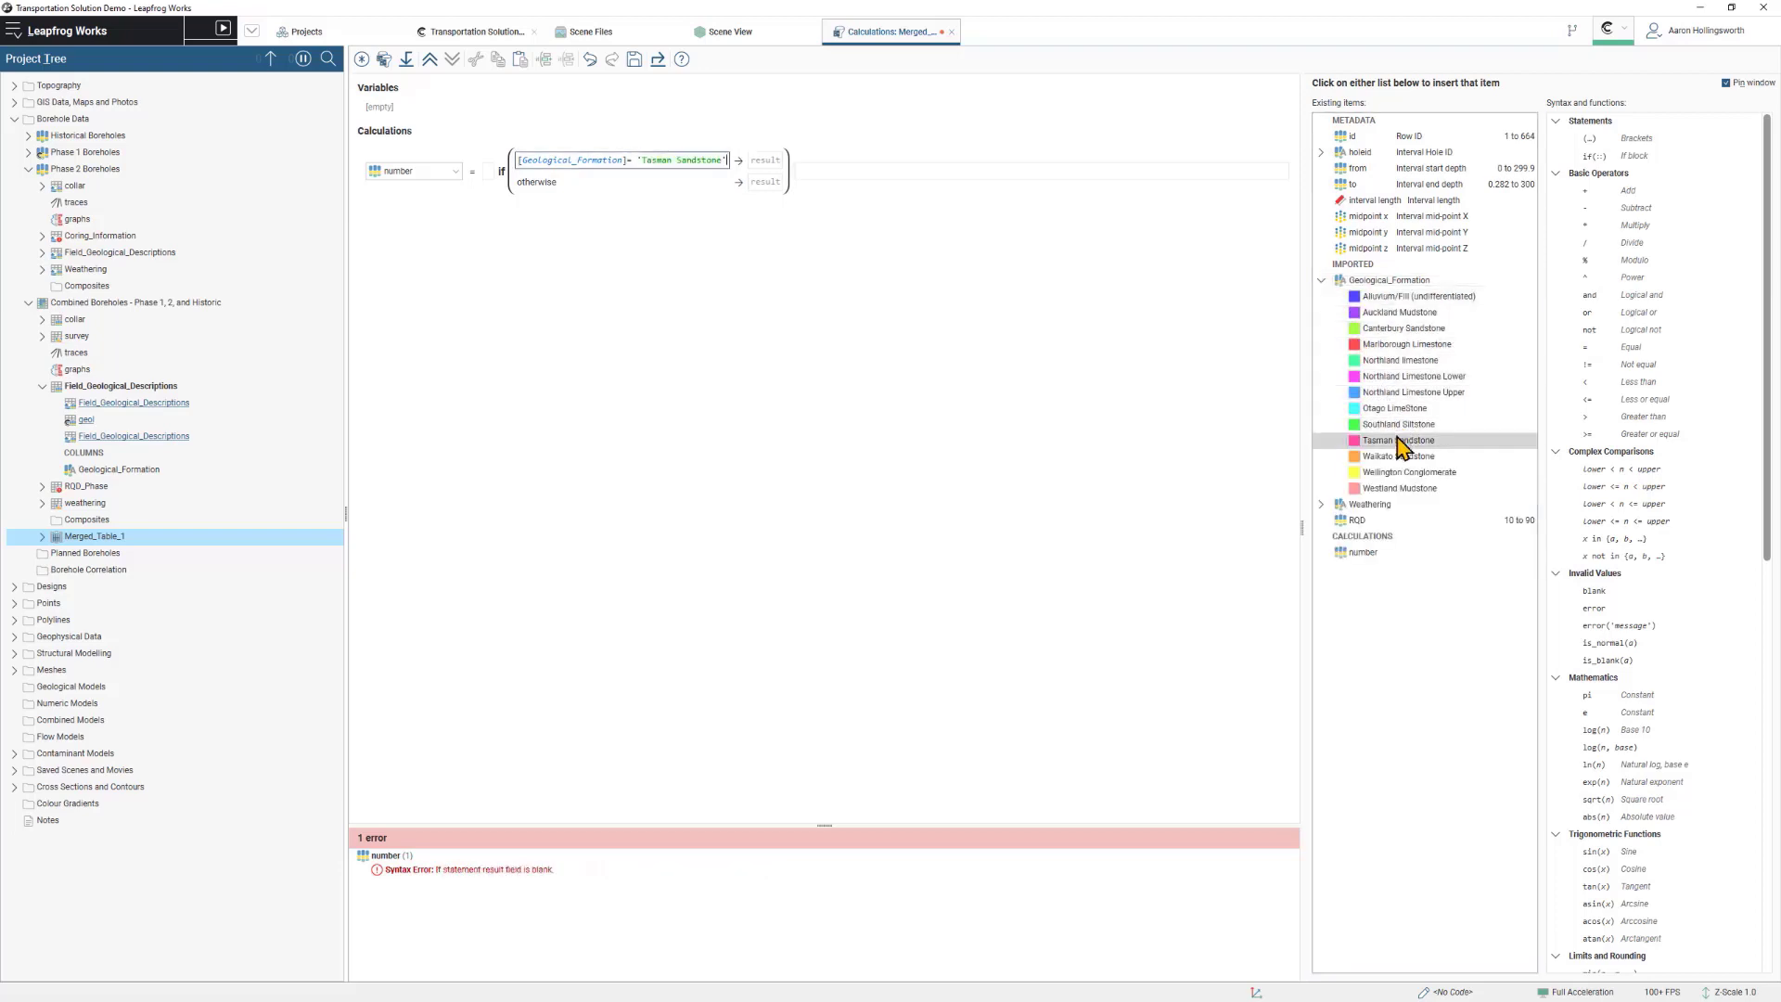
left_click(763, 160)
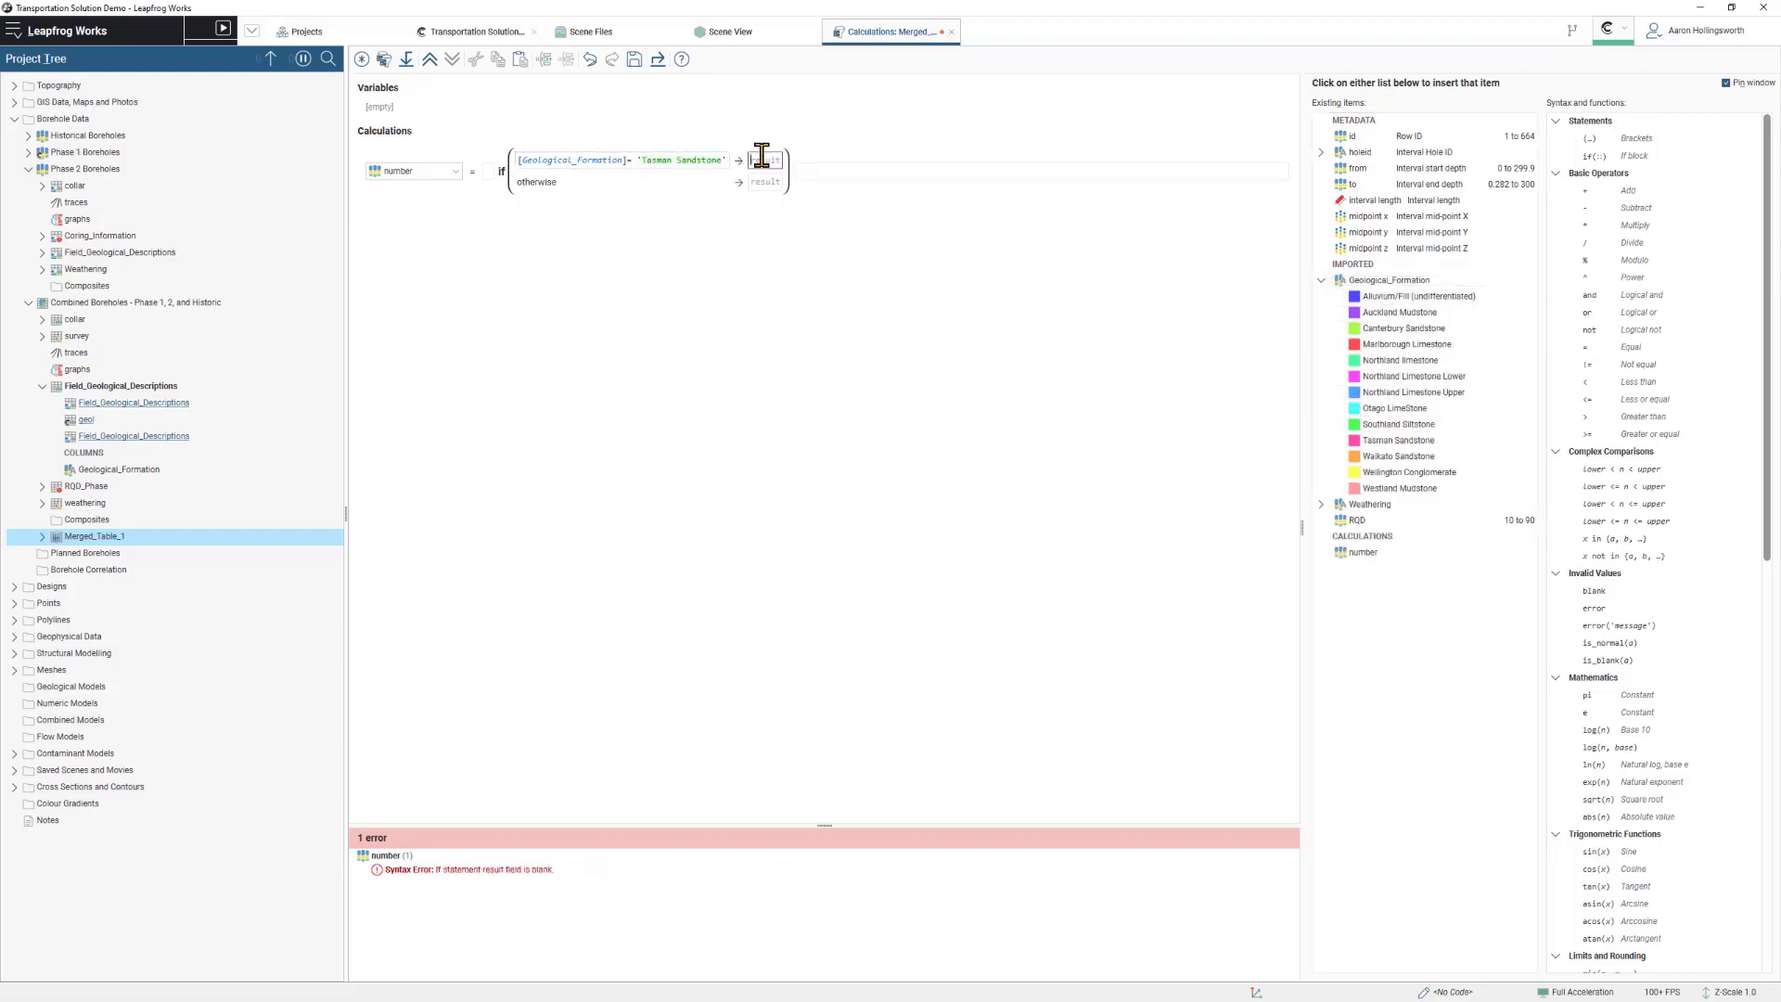
type("3")
Add a second condition returning 2.5 when Geological_Formation equals 'Southland Siltstone', and set the otherwise result to 2.
right_click(771, 163)
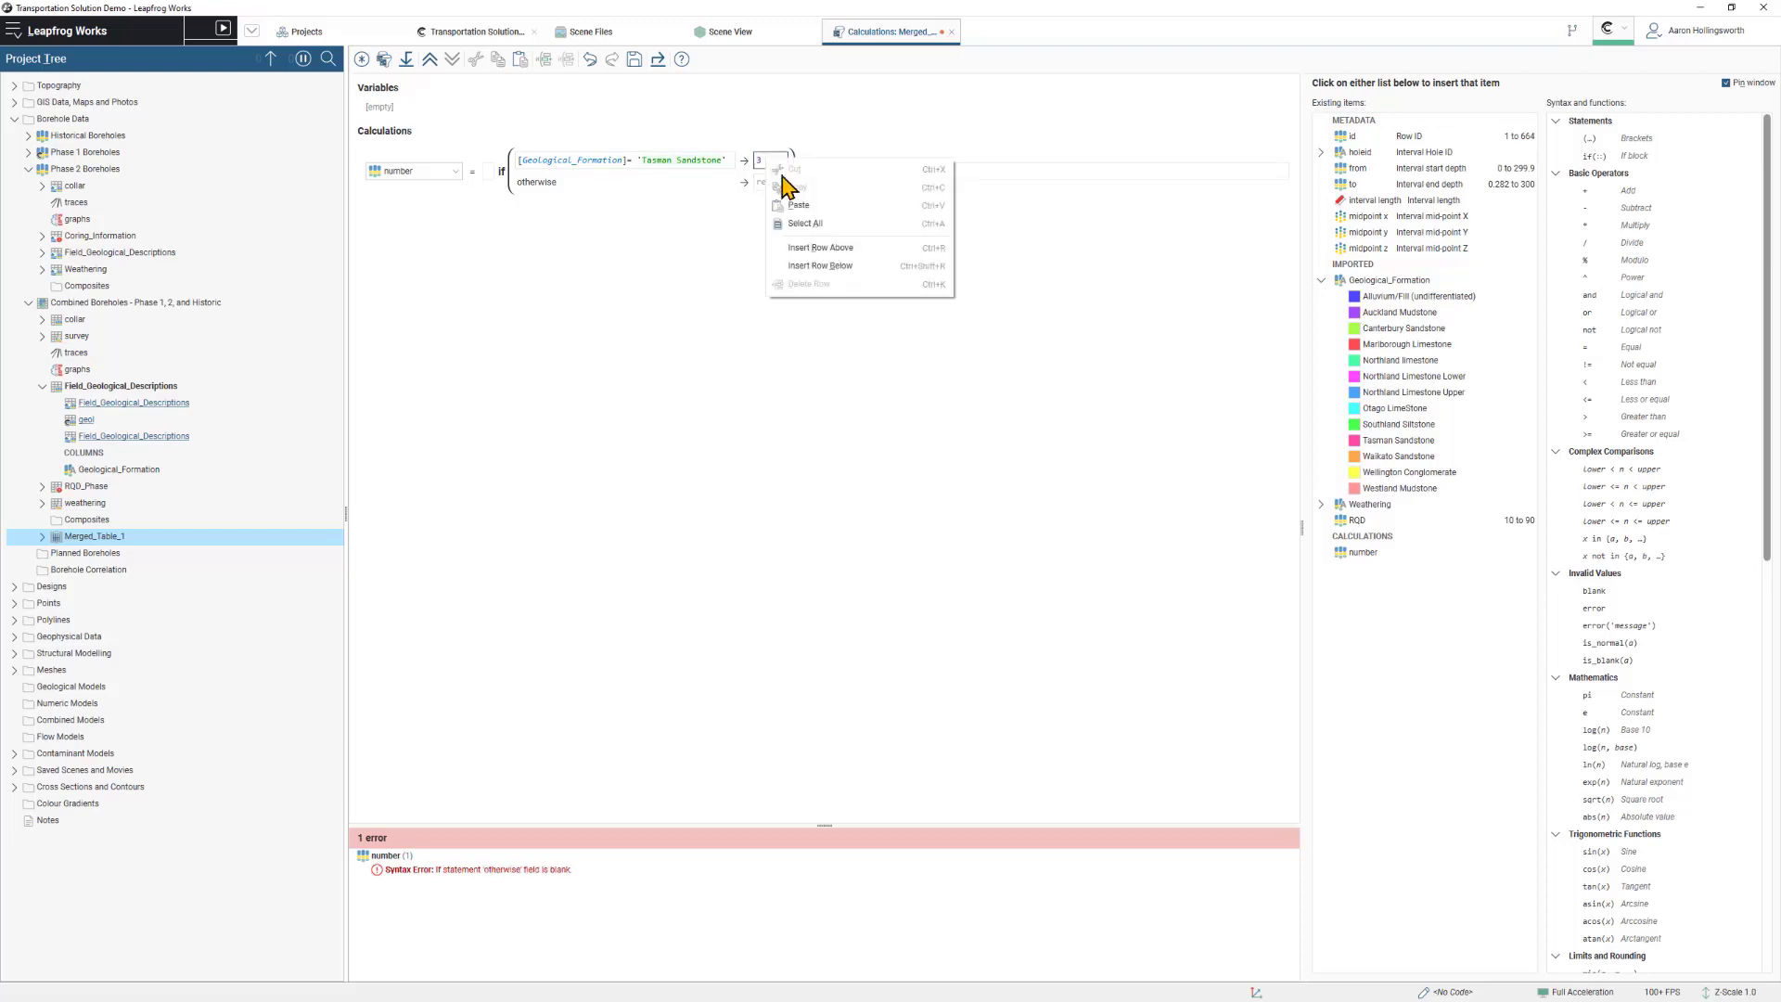
left_click(832, 251)
left_click(621, 179)
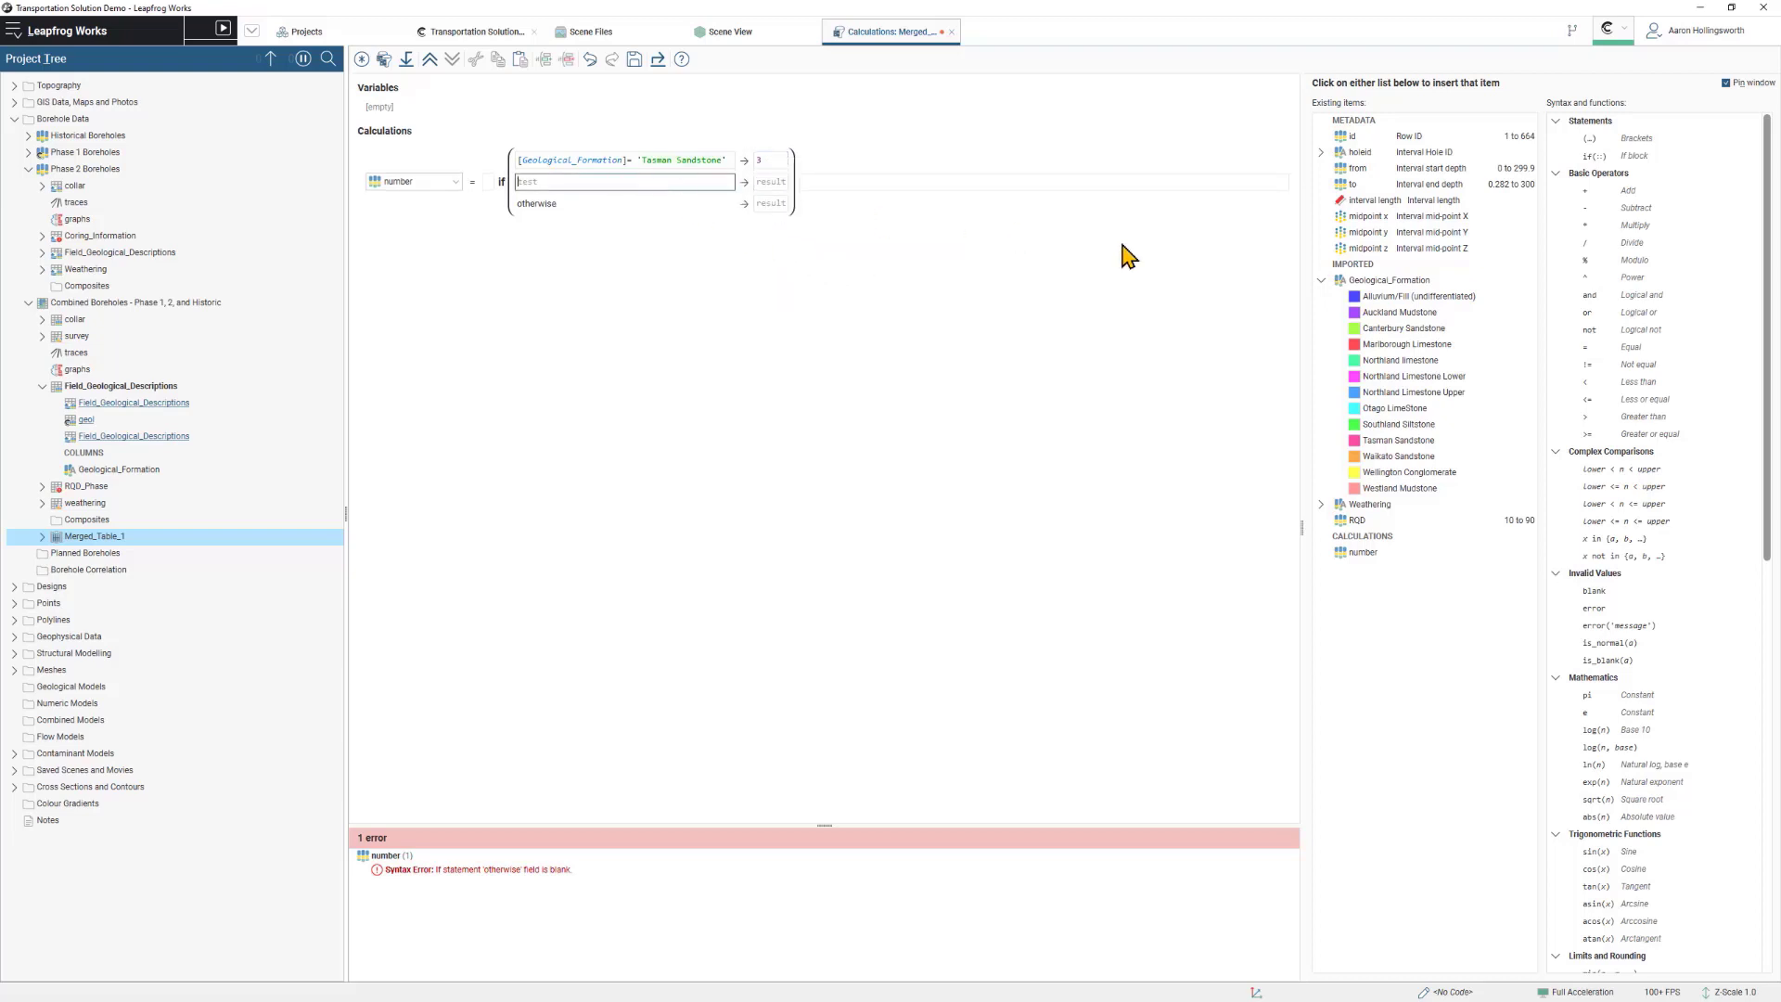
left_click(1401, 281)
type("=")
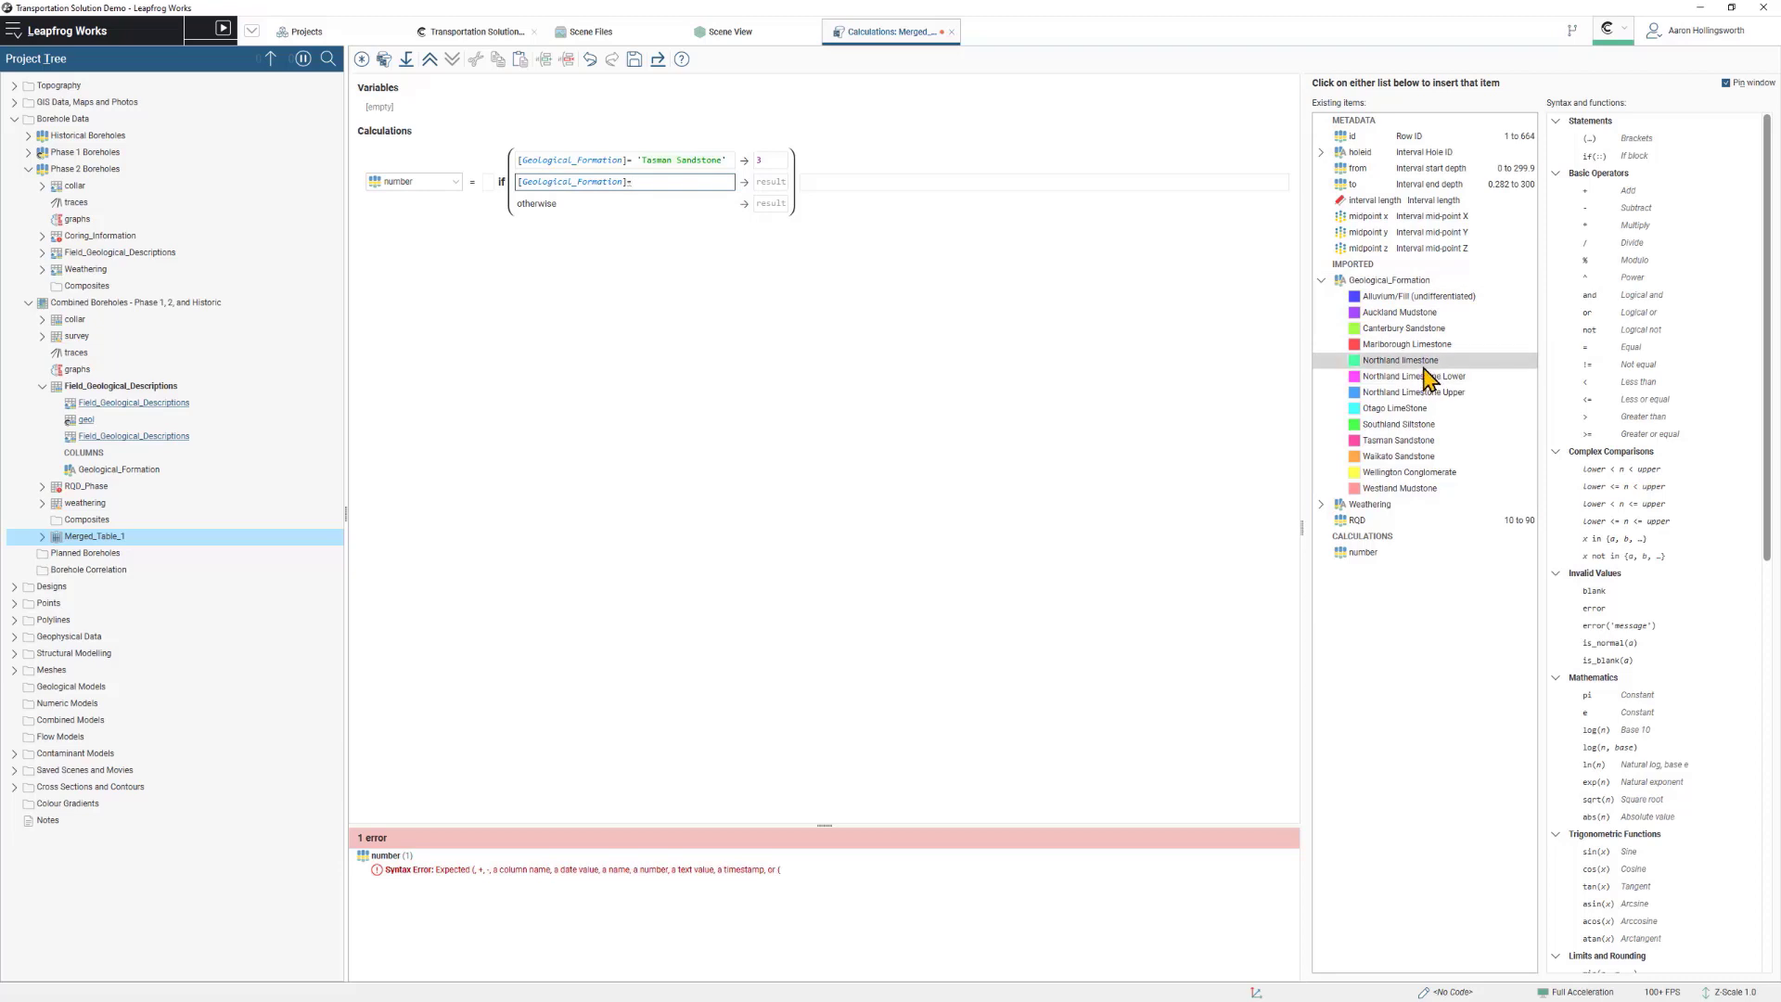
left_click(1416, 429)
left_click(787, 182)
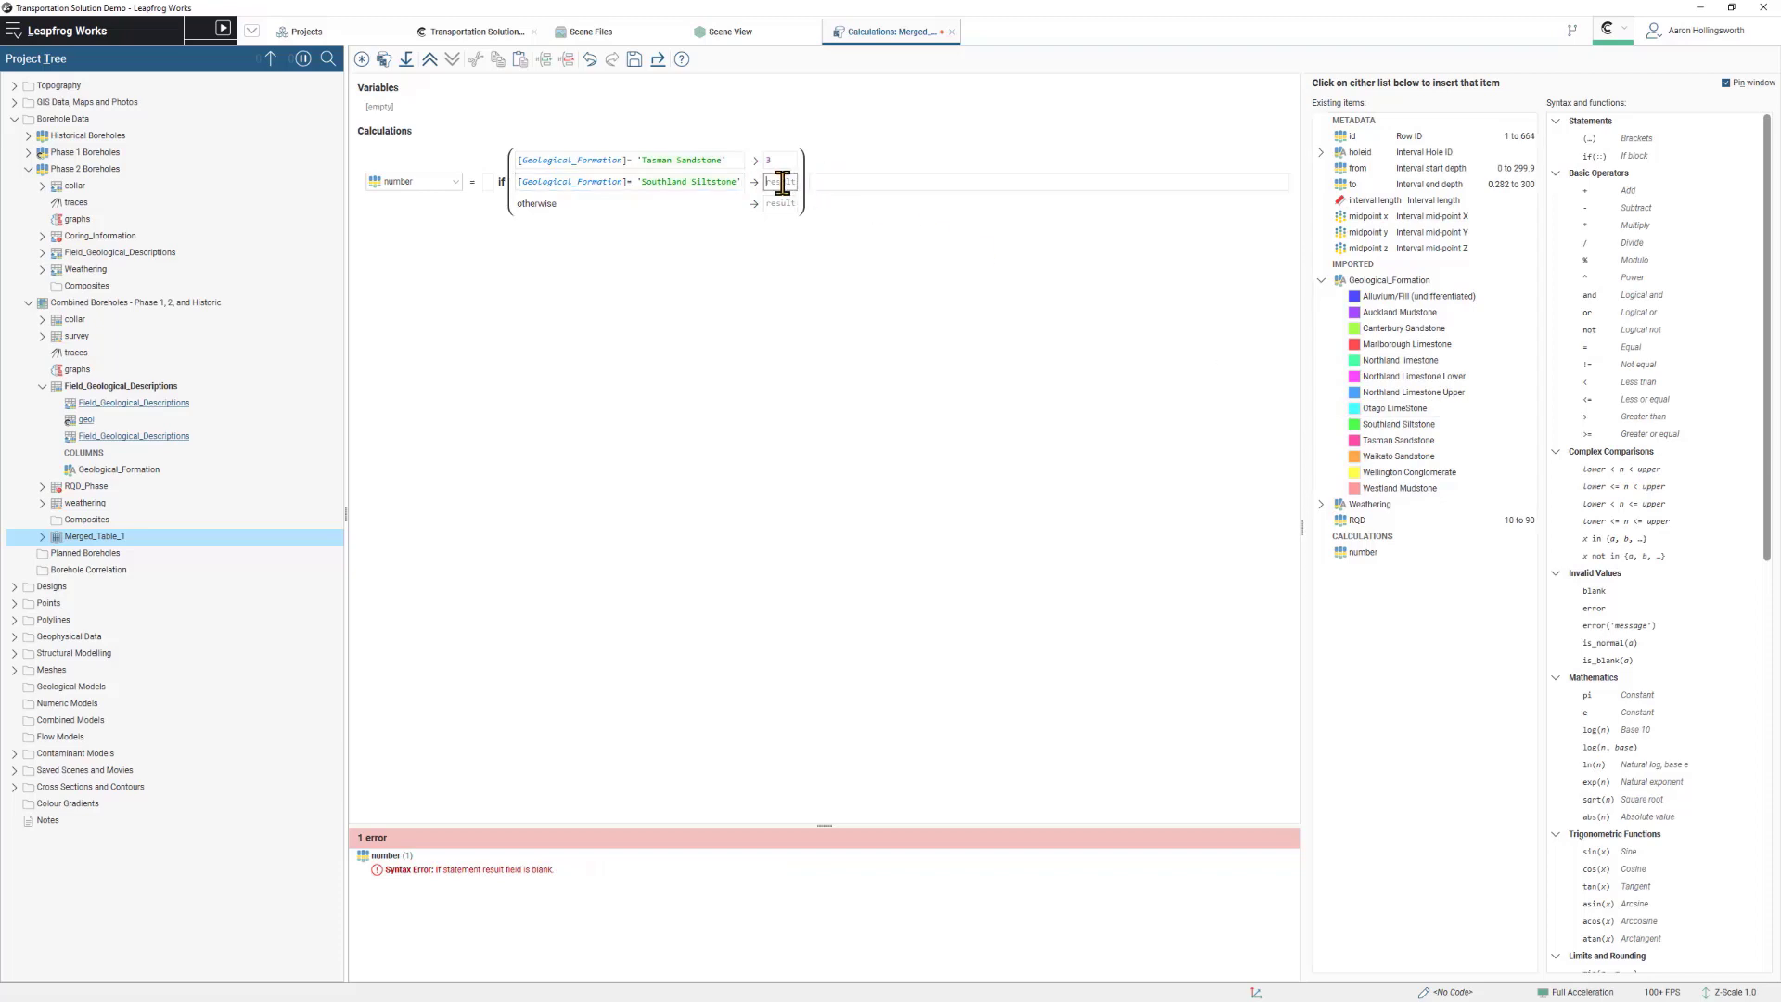
type("2.5")
left_click(791, 204)
type("2")
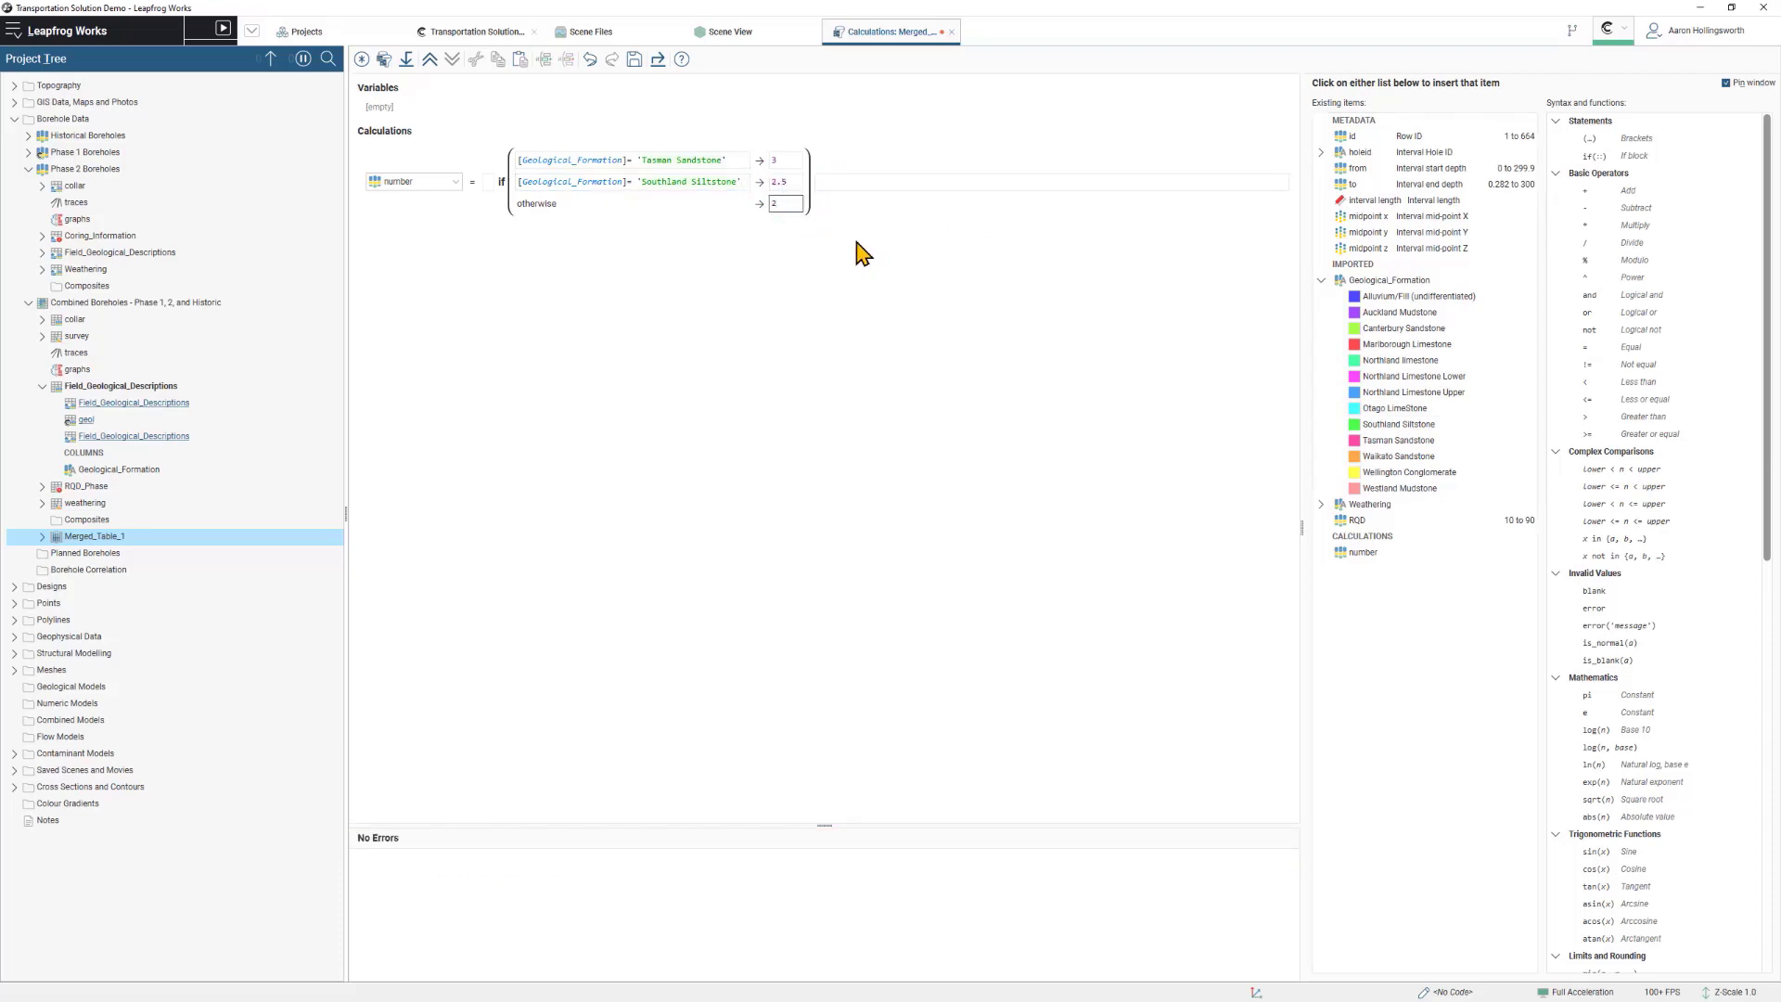
left_click(826, 254)
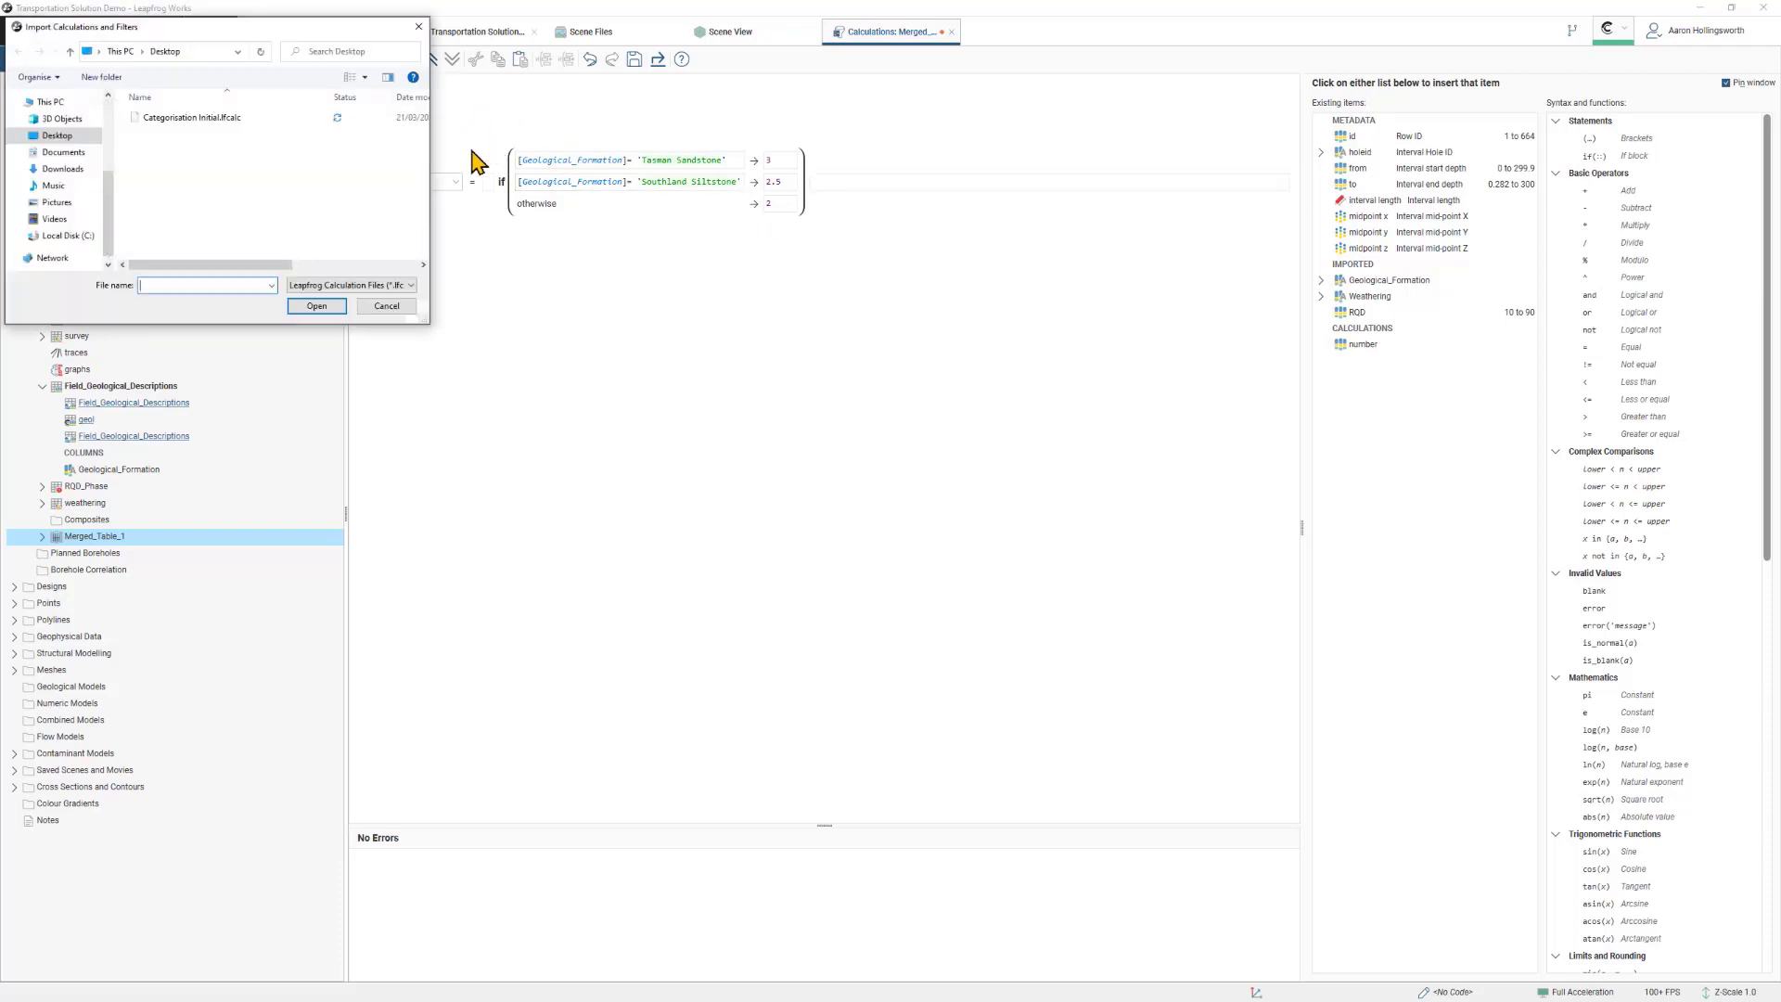
Import the calculation file Categorisation Initial.lfcalc into the merged table's calculations, review its full expression and save the calculations.
double_click(239, 117)
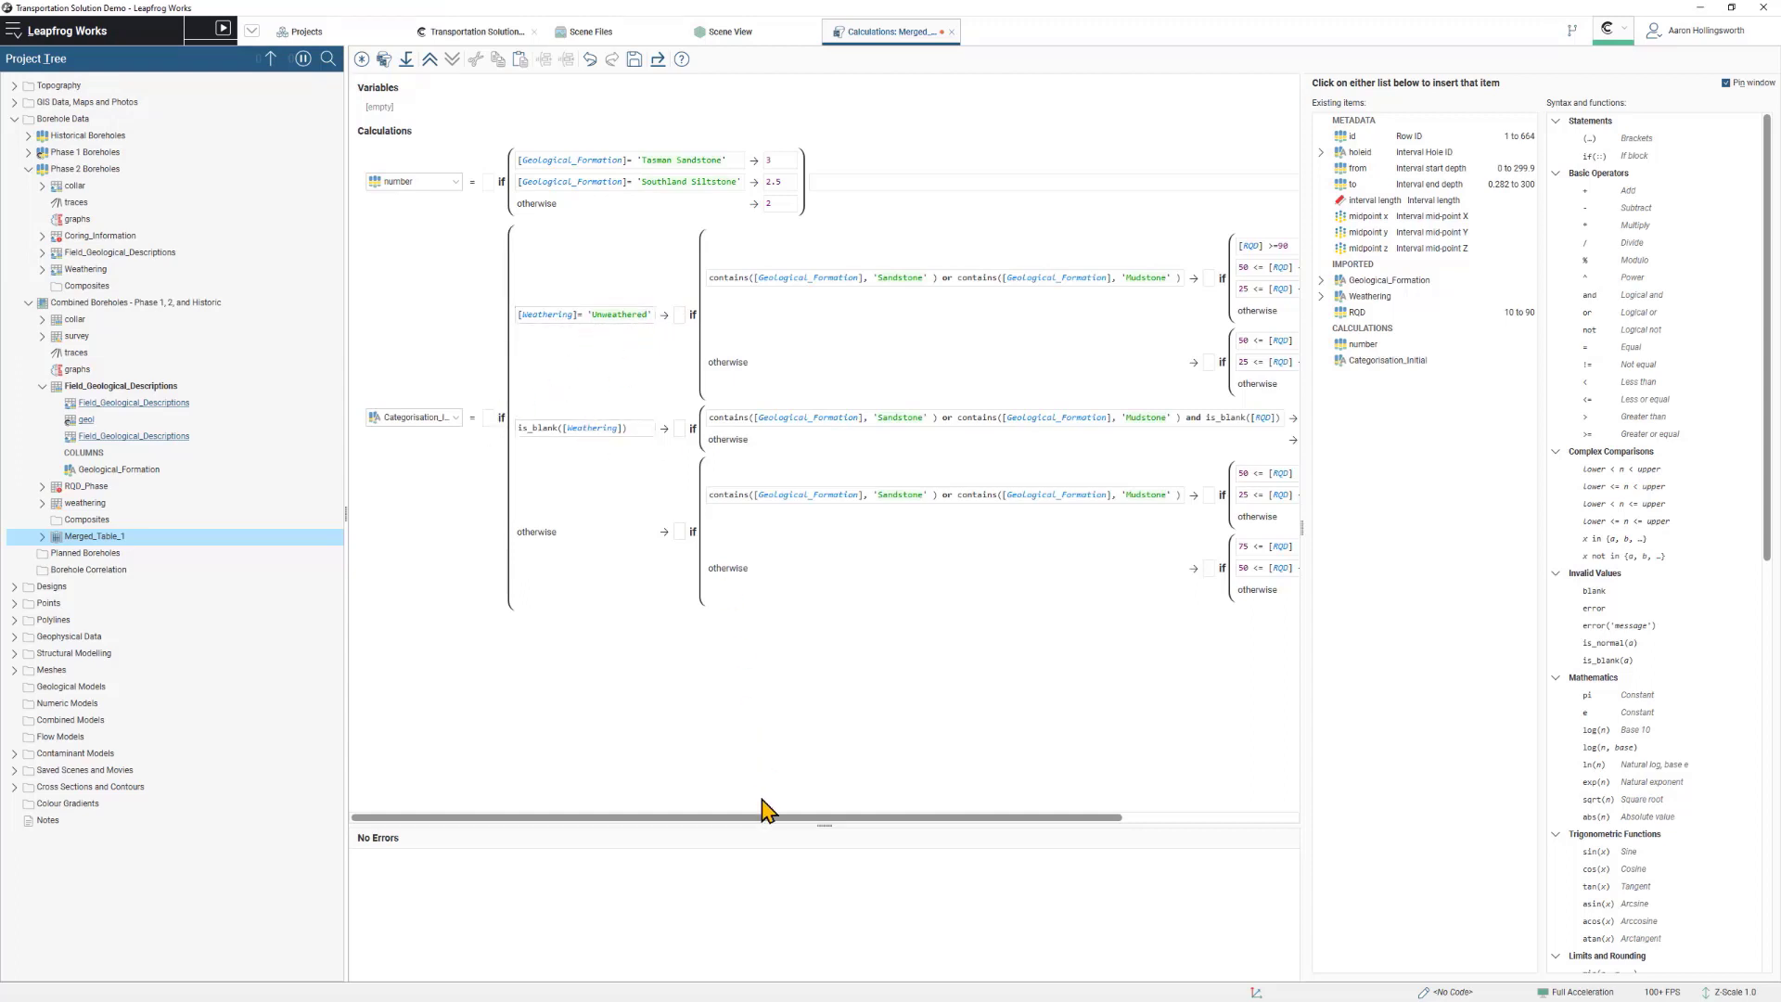
left_click_drag(767, 817, 932, 823)
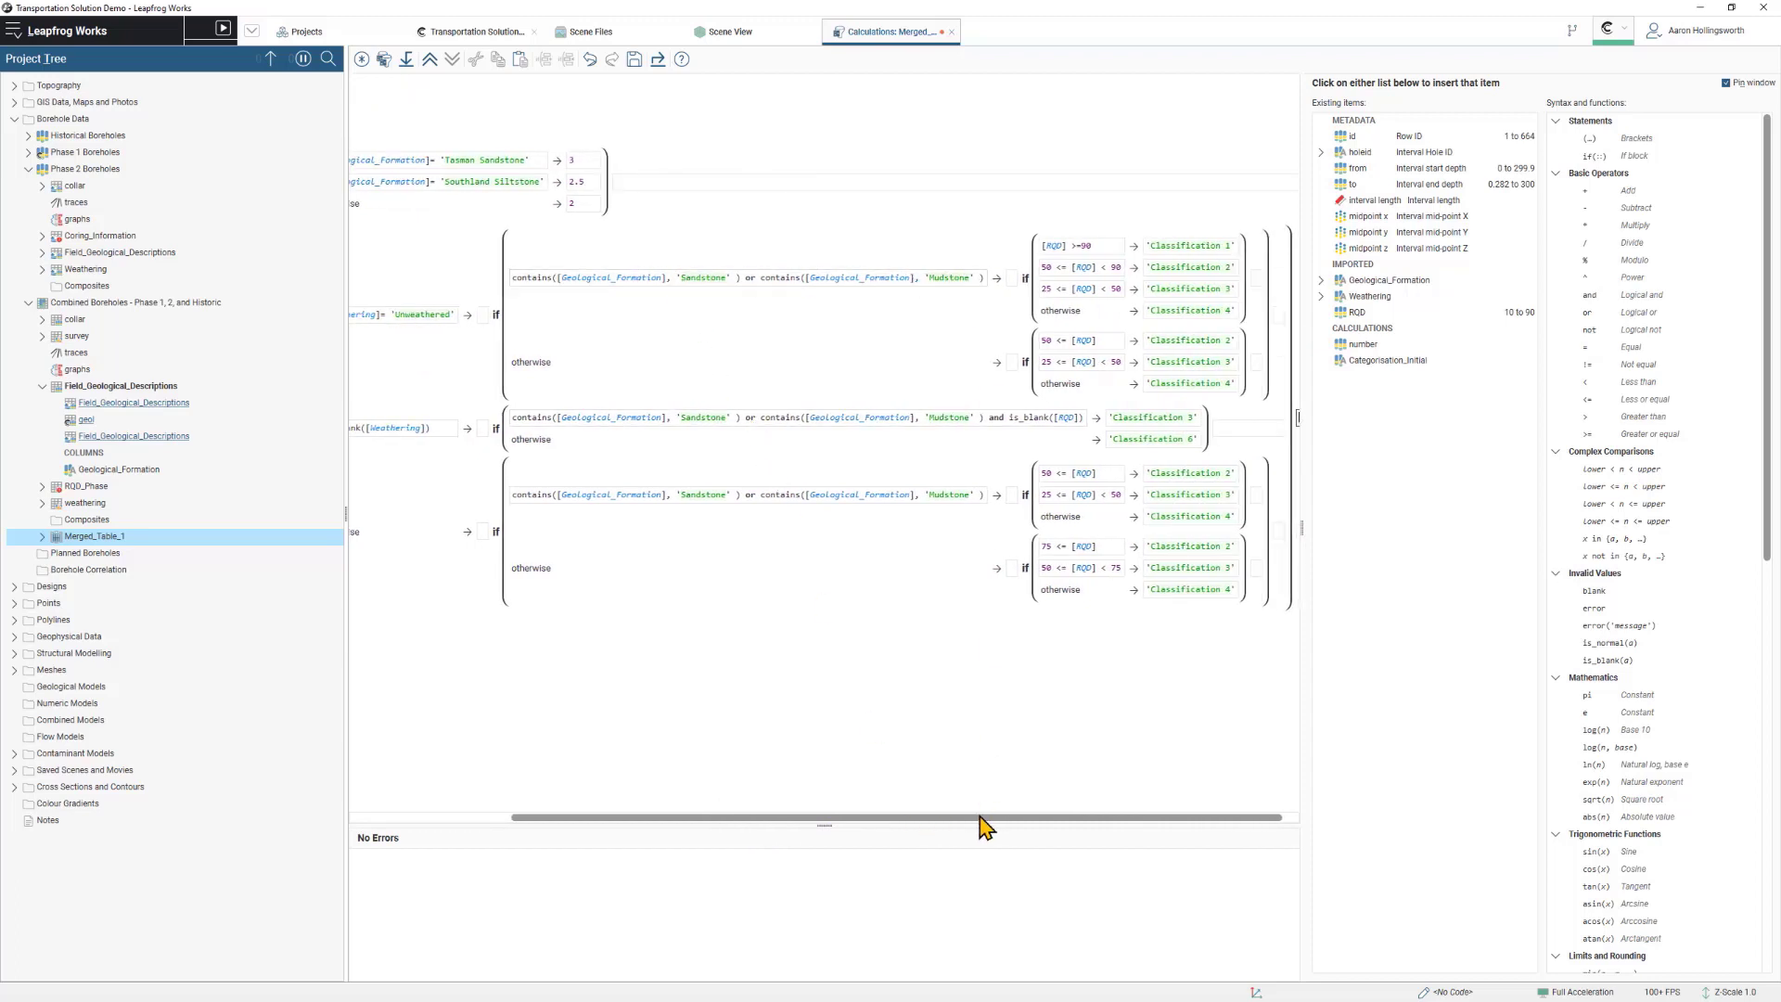
left_click_drag(982, 823, 1037, 823)
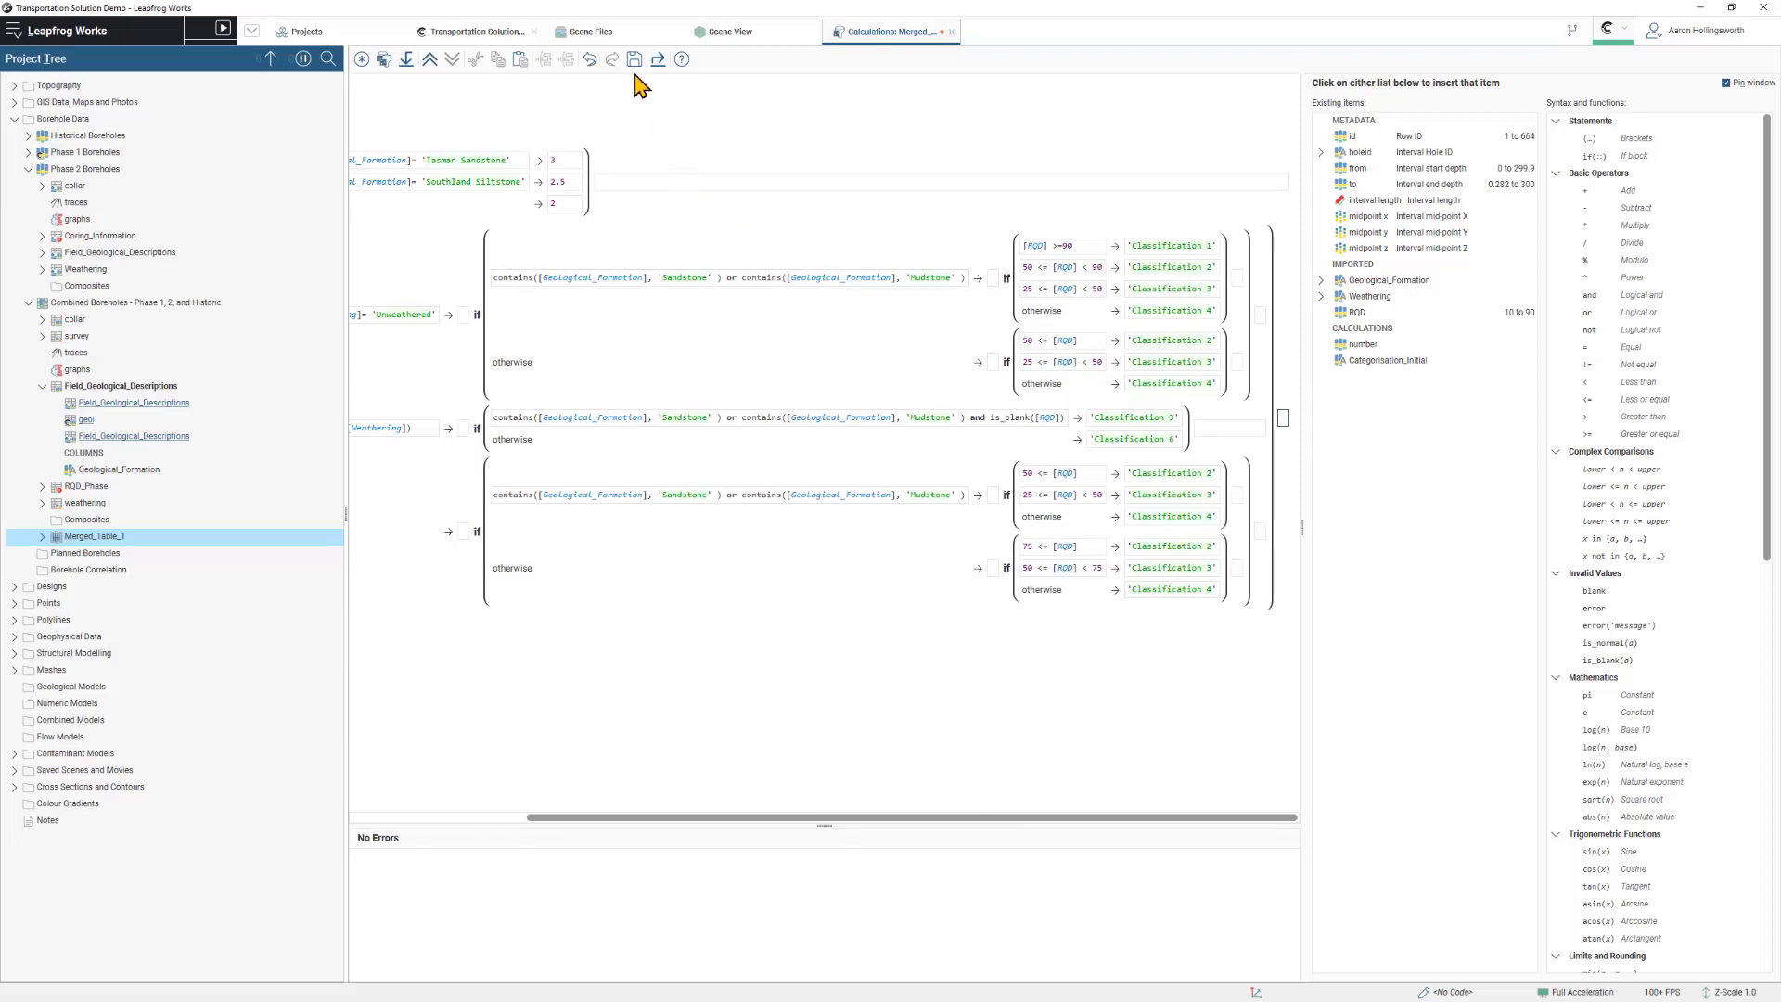
Add the merged table's Categorisation_Initial calculation to the scene and hide the Field_Geological_Descriptions boreholes.
left_click(755, 38)
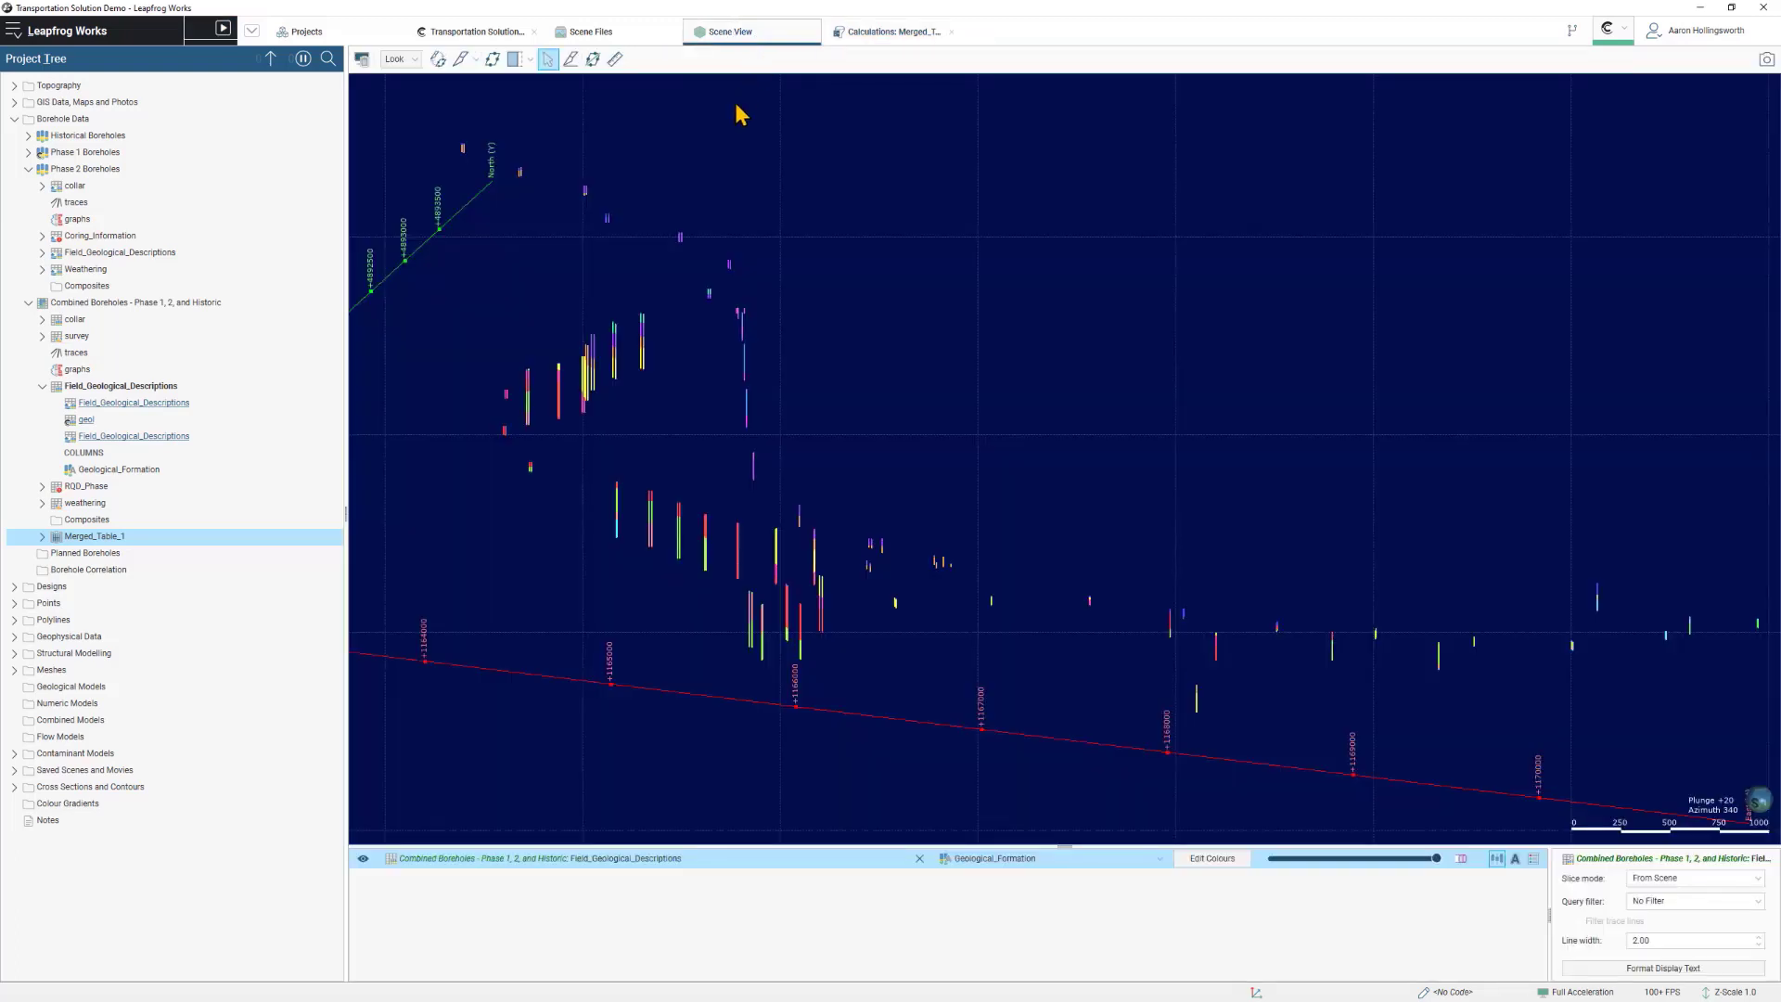
left_click(41, 537)
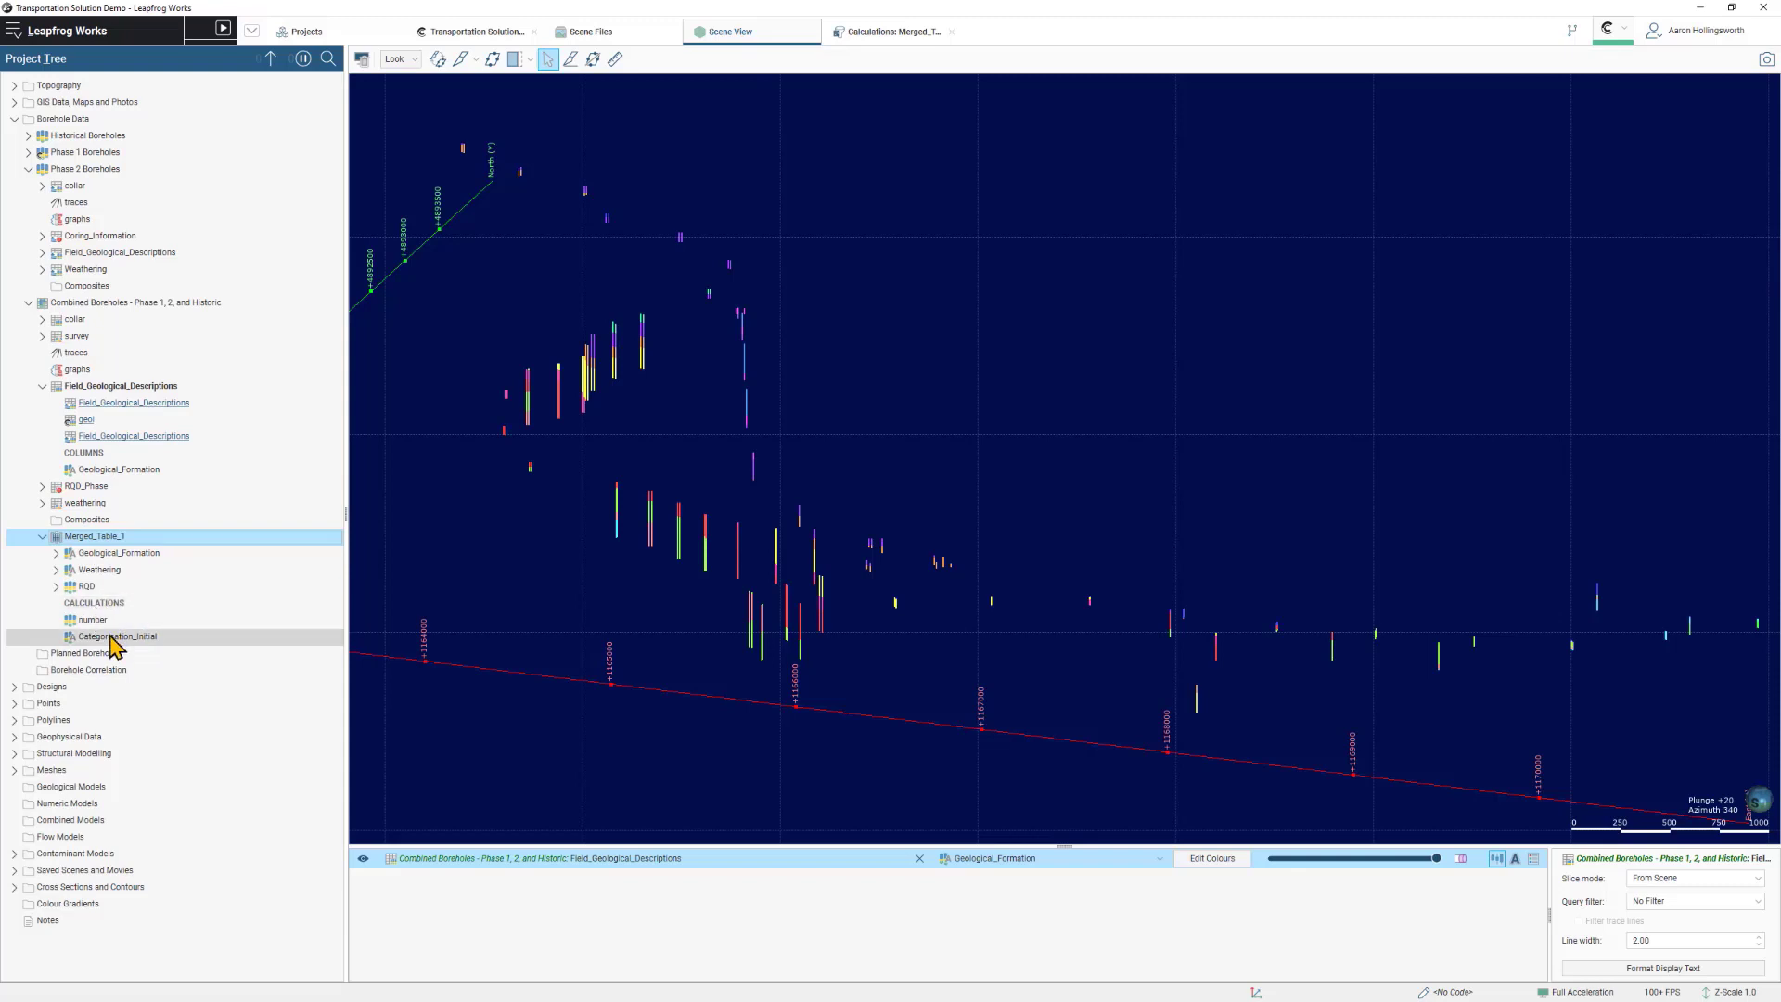
left_click_drag(111, 642, 538, 677)
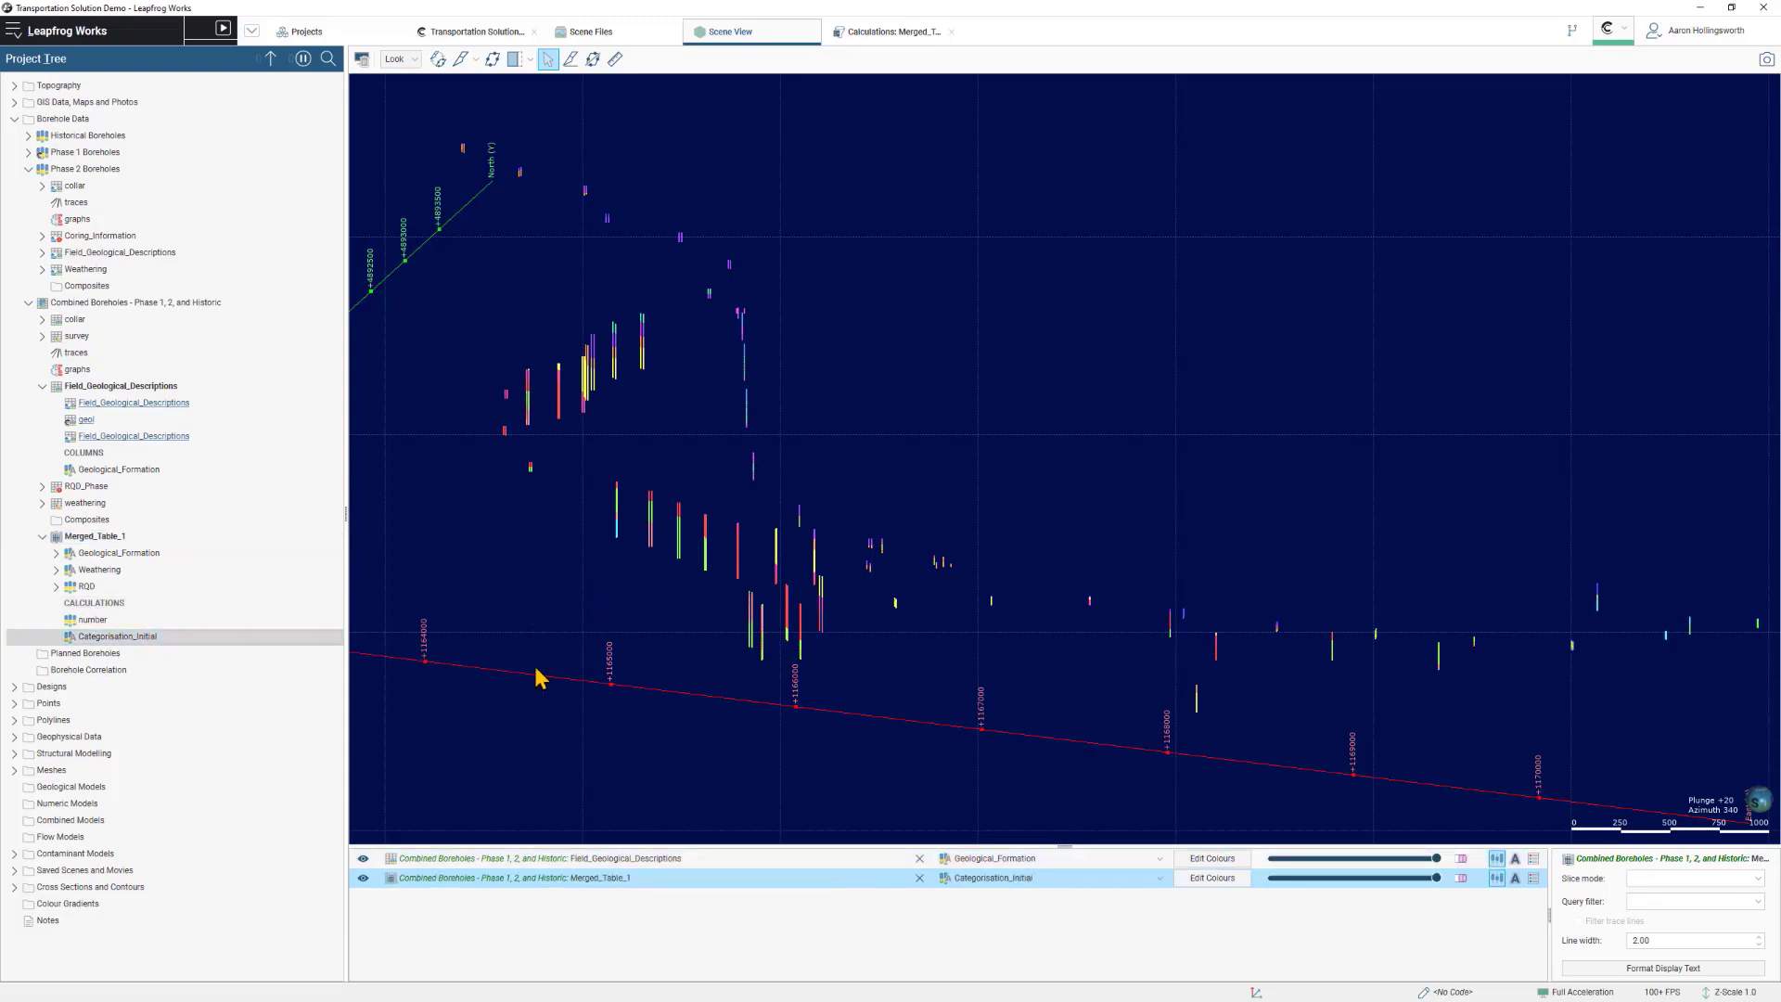
left_click(363, 858)
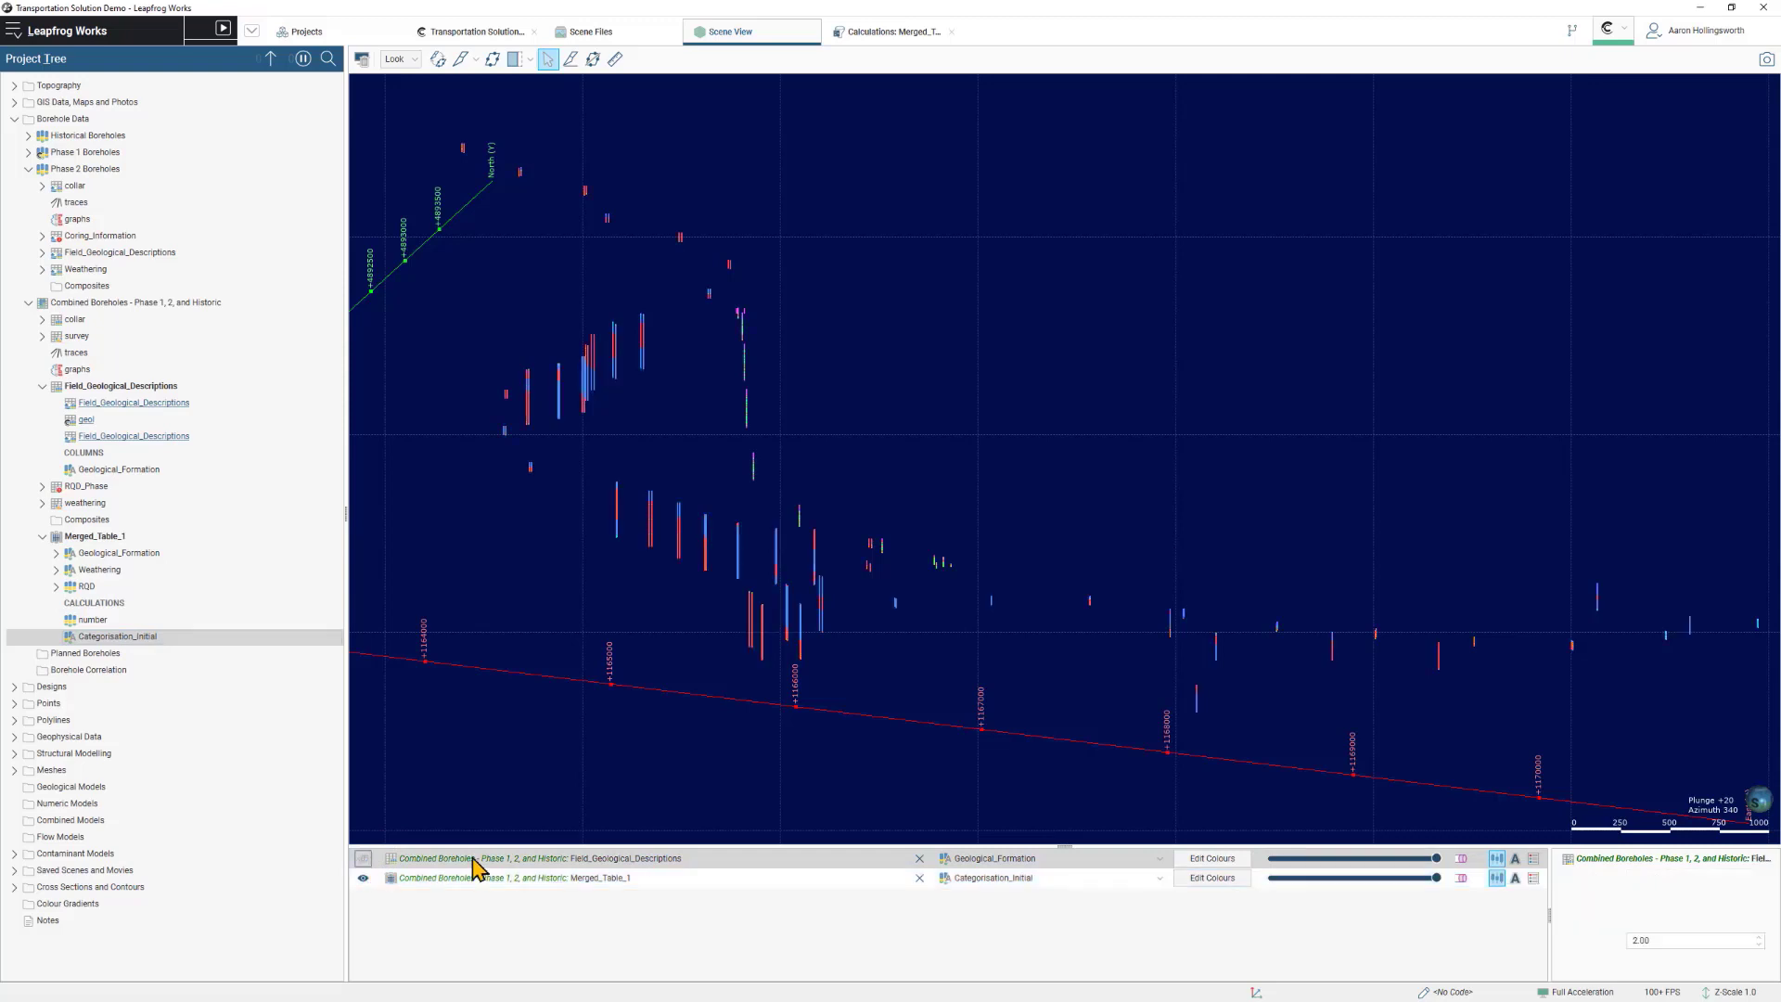
Display the merged table's borehole intervals in the scene as solid cylinders instead of thin lines.
left_click(1462, 880)
left_click(1461, 878)
left_click_drag(1265, 760, 1218, 733)
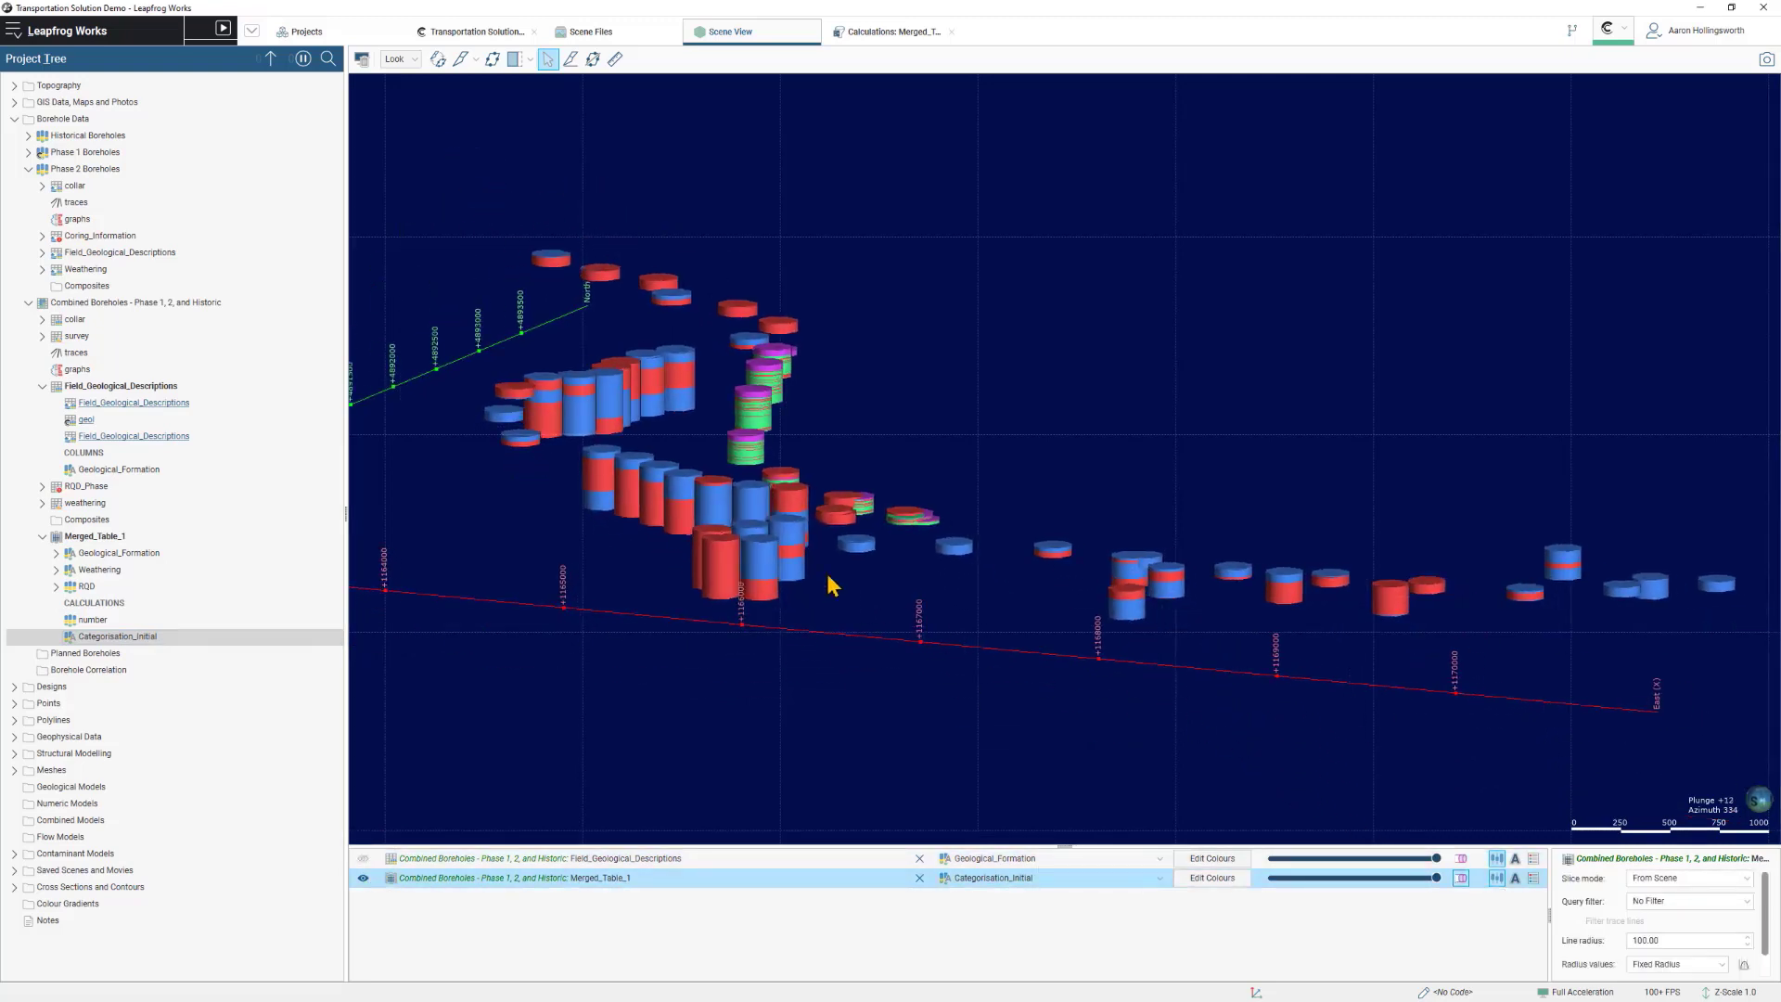
Inspect the attributes of a green borehole interval, including its Categorisation_Initial value, and show the merged table's colour legend.
left_click(742, 453)
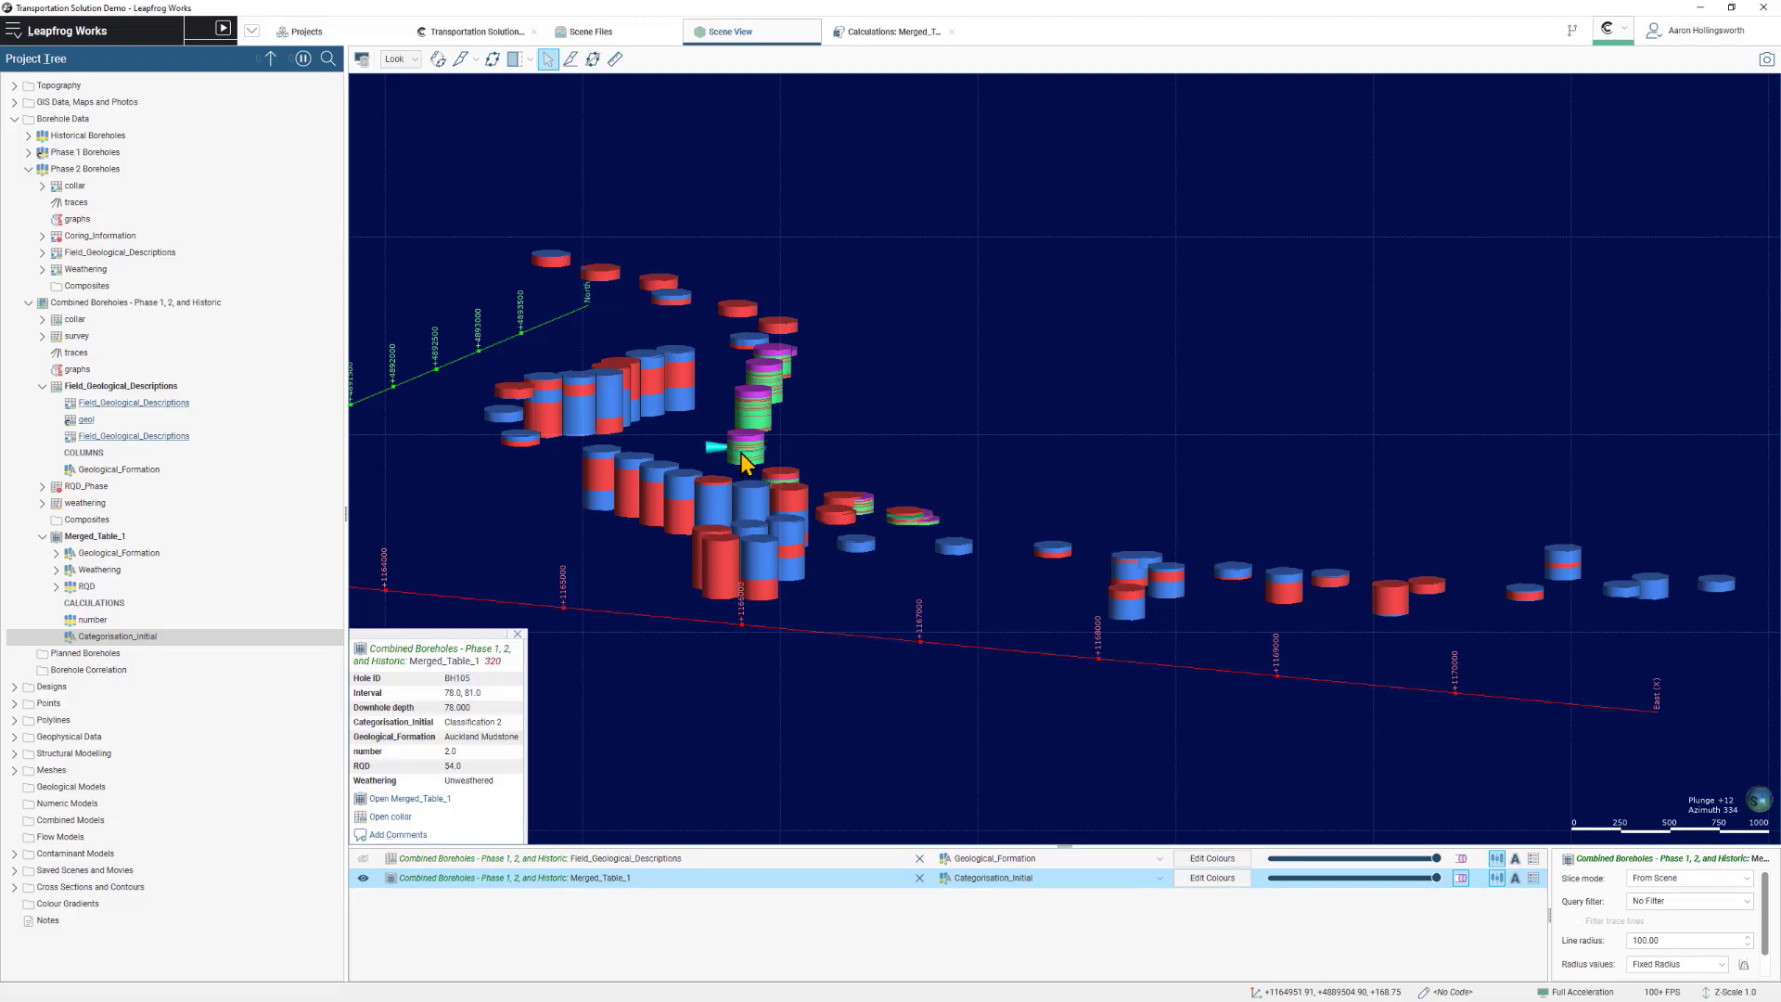
left_click(482, 722)
left_click(1533, 878)
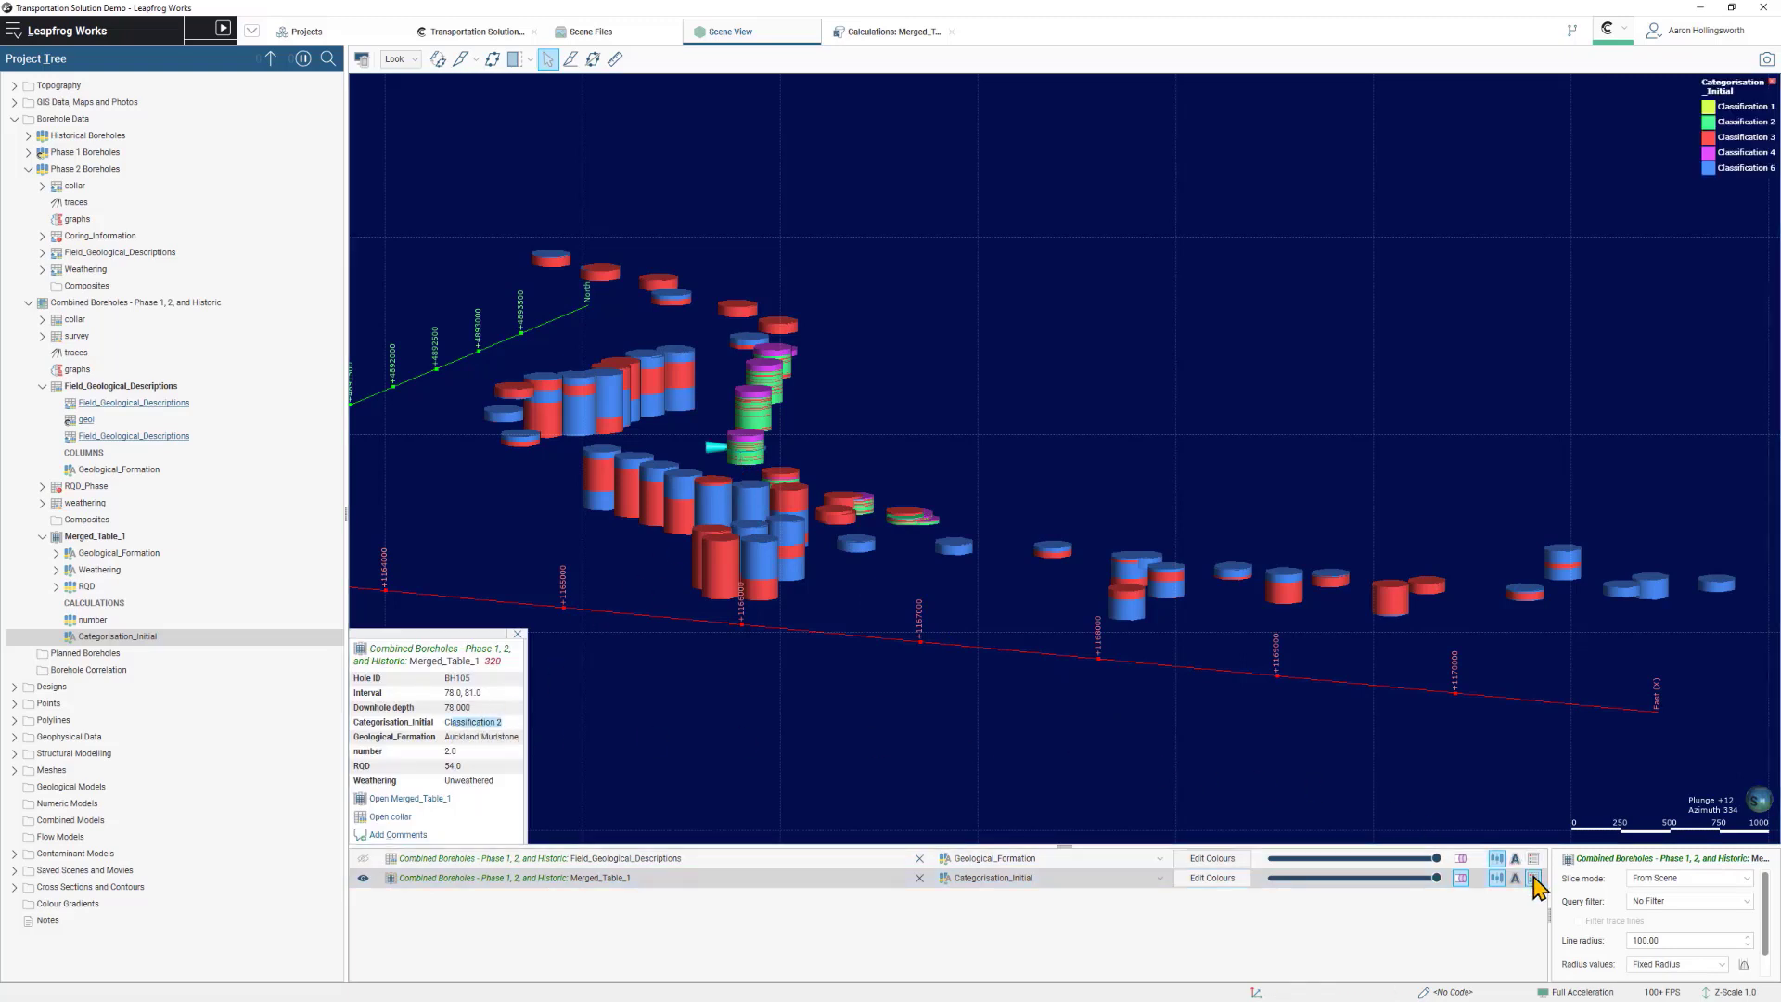
left_click_drag(1122, 586, 1059, 501)
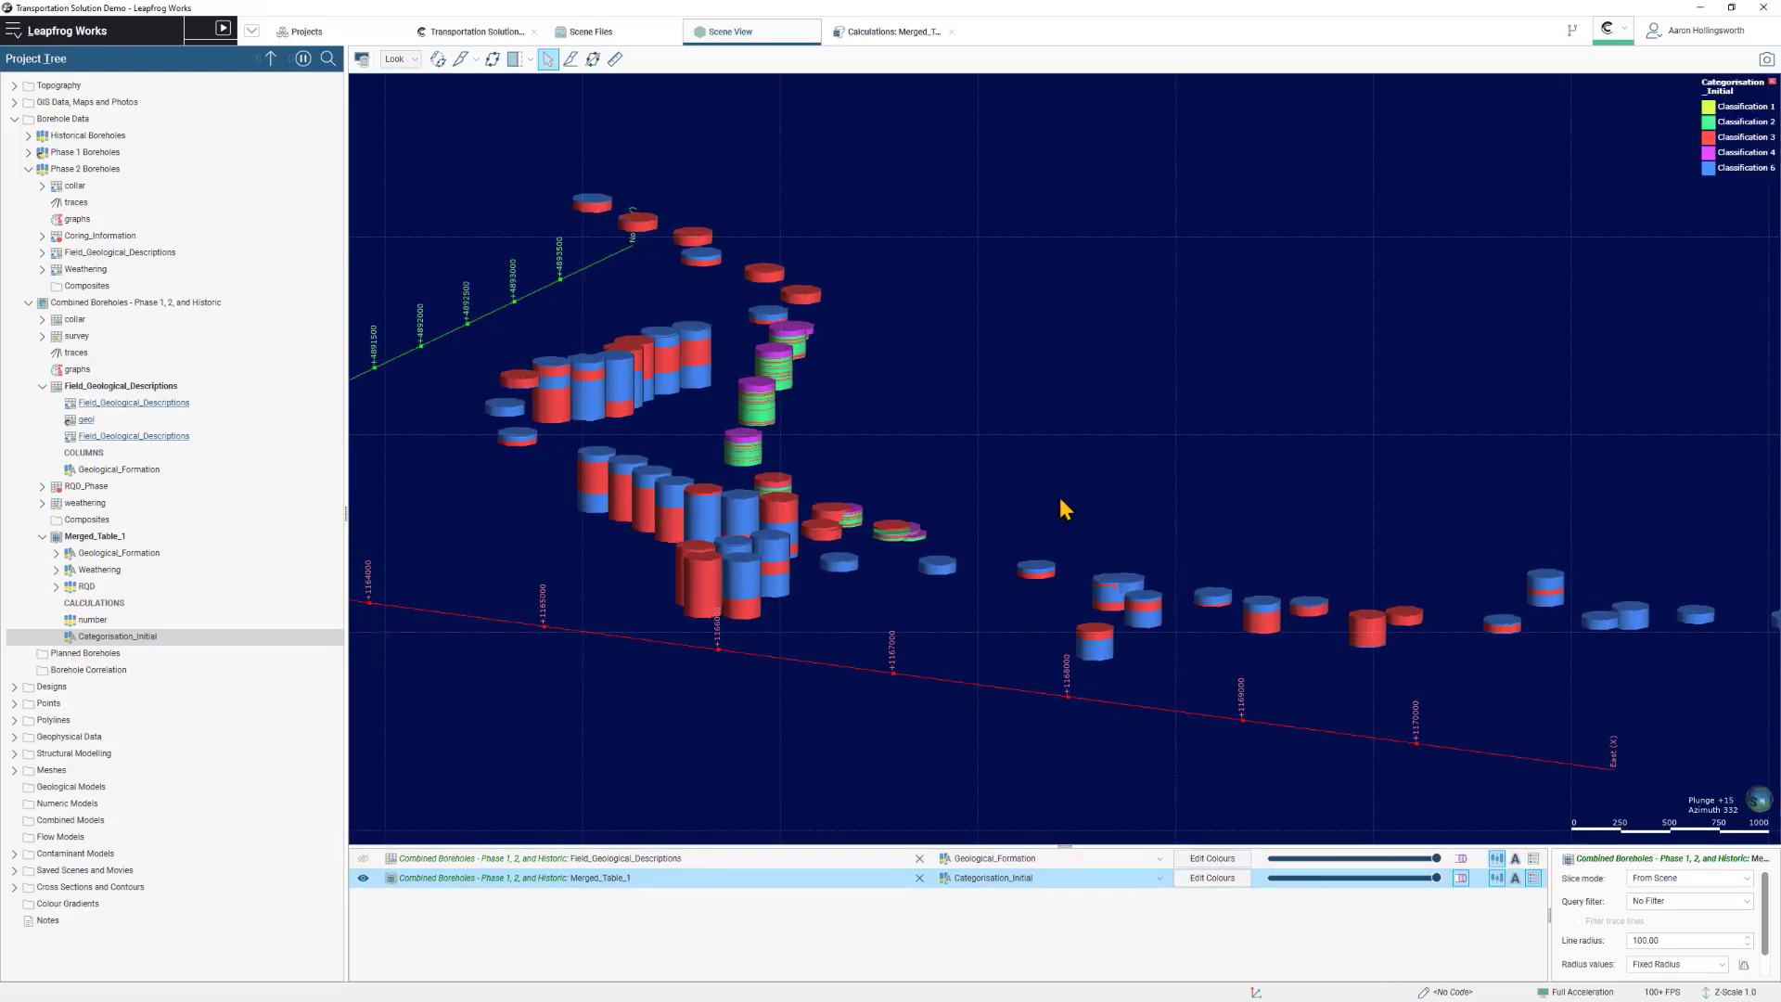